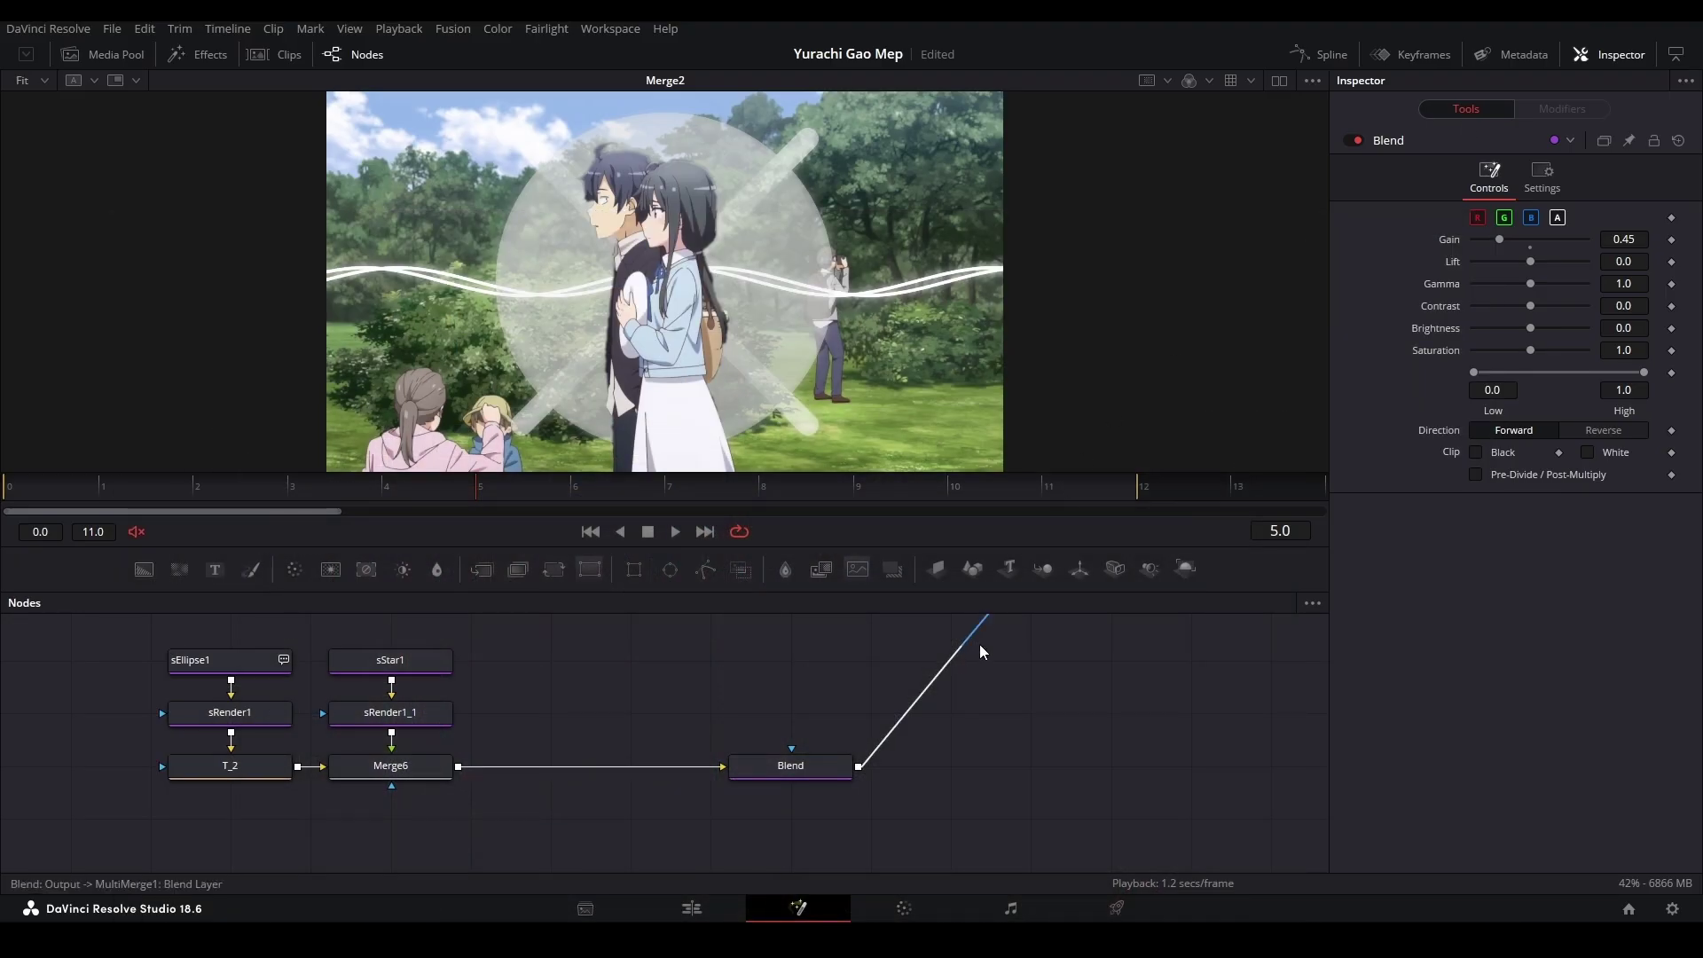
Review the node editor's pipe display and grid arrangement options in Fusion
scroll(875, 663, "right", 5)
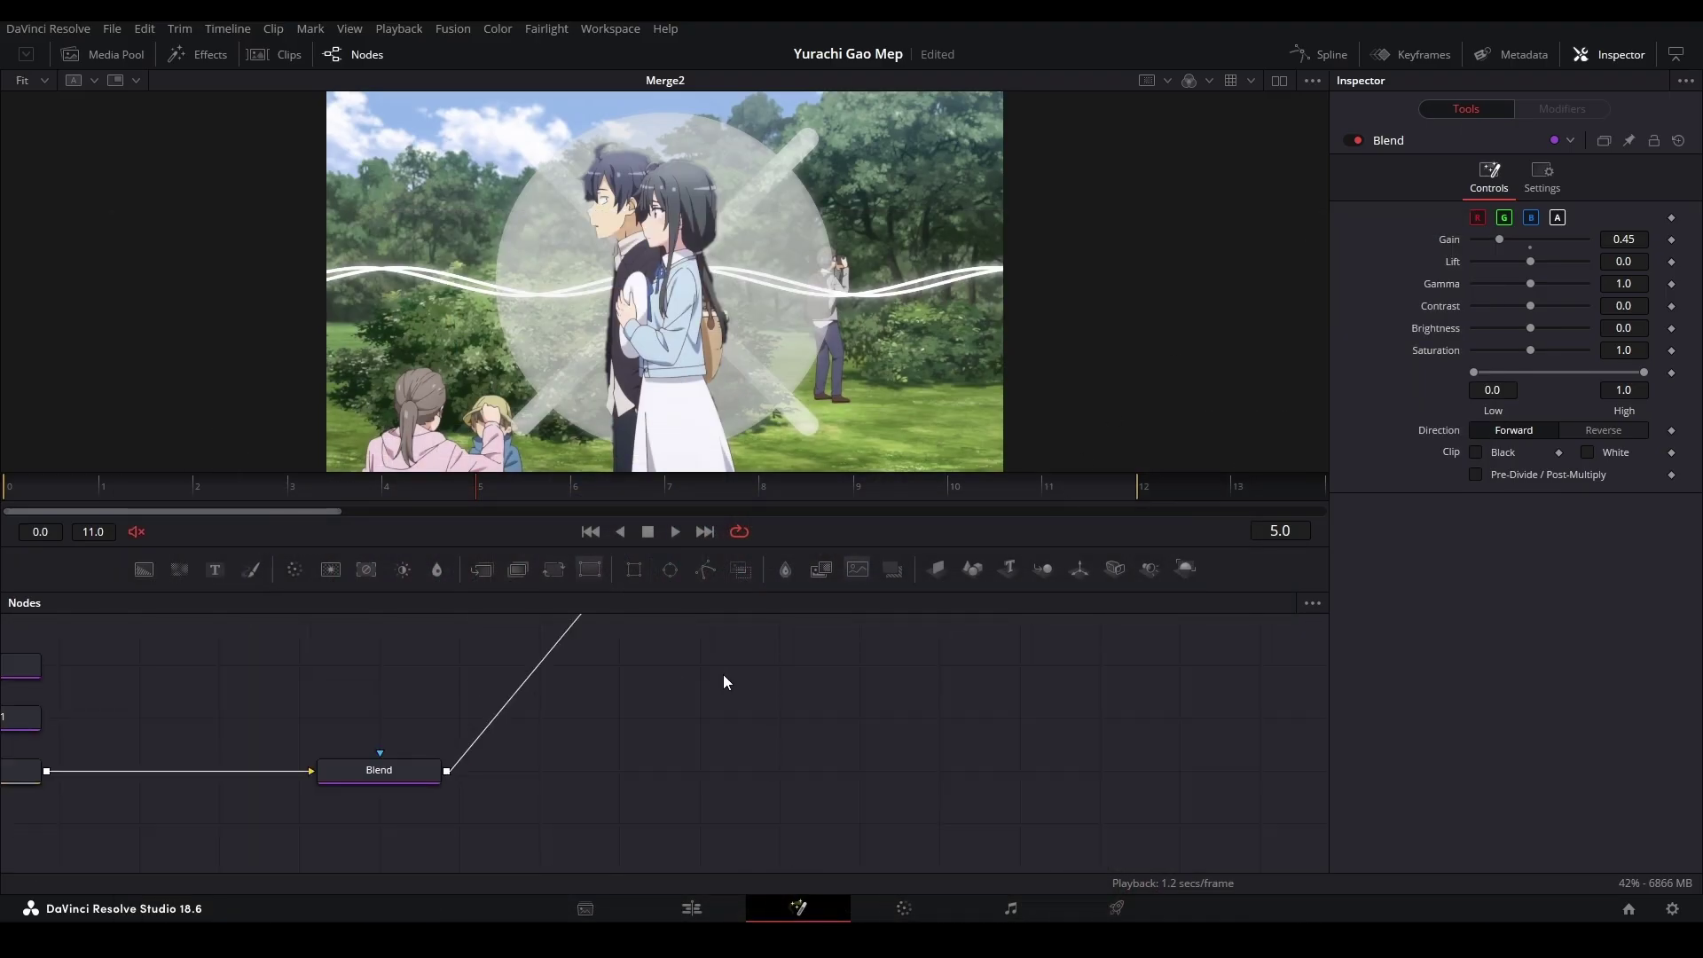
right_click(722, 672)
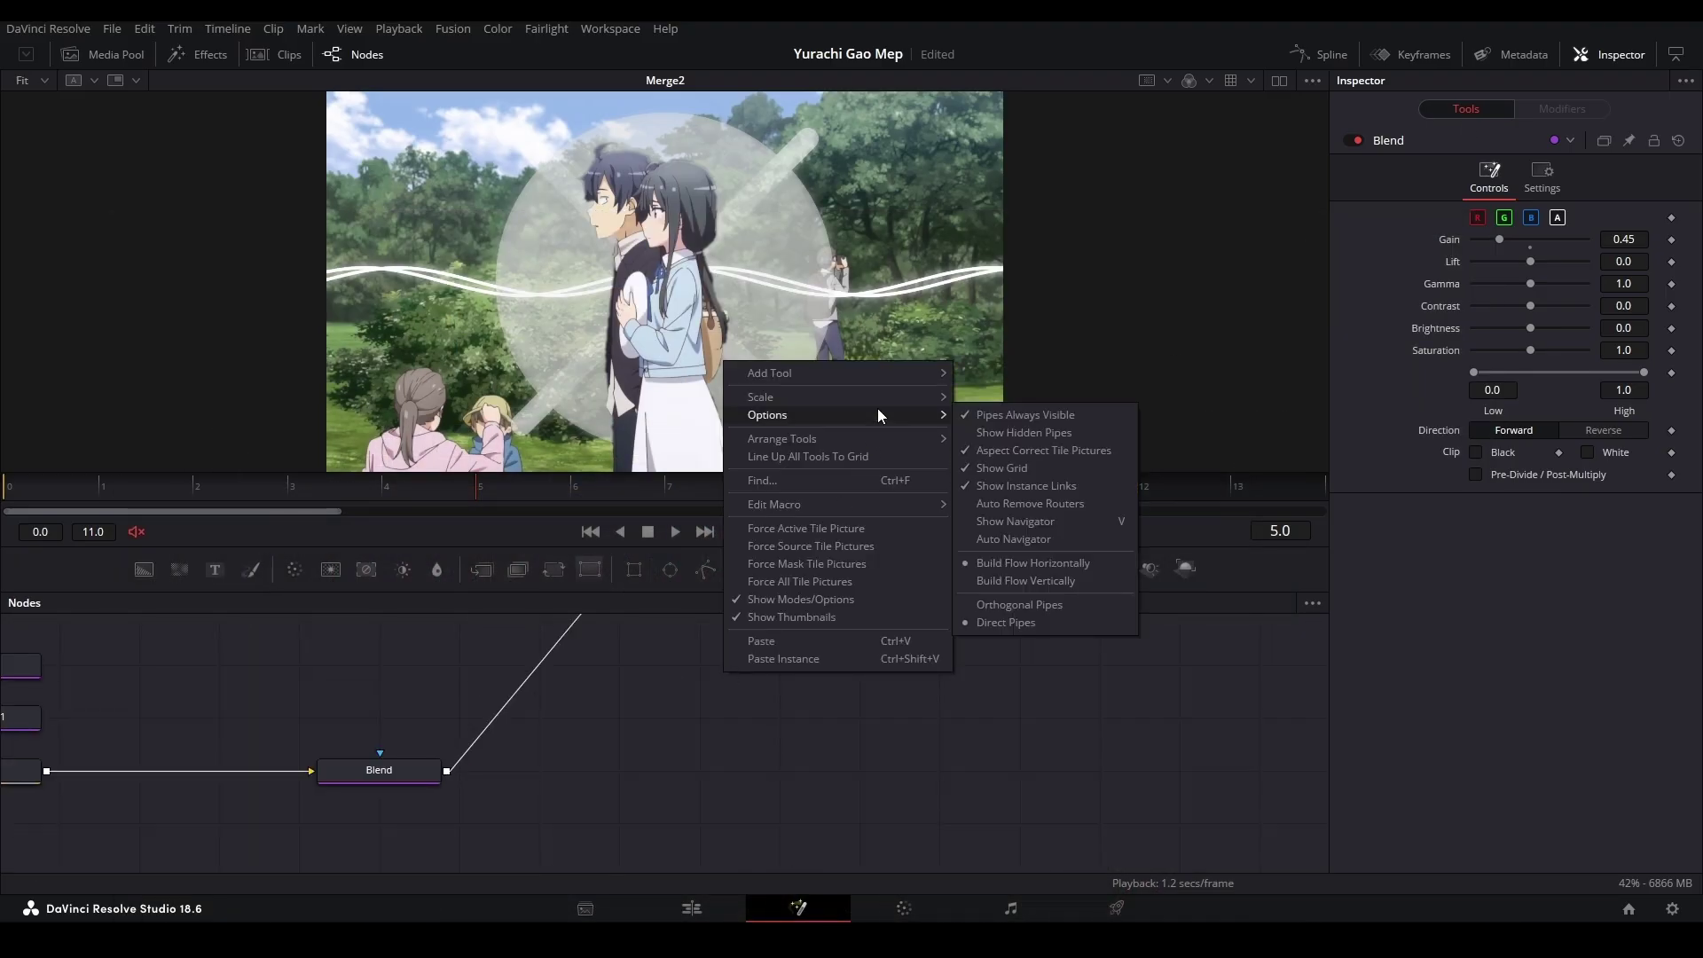
mouse_move(887, 439)
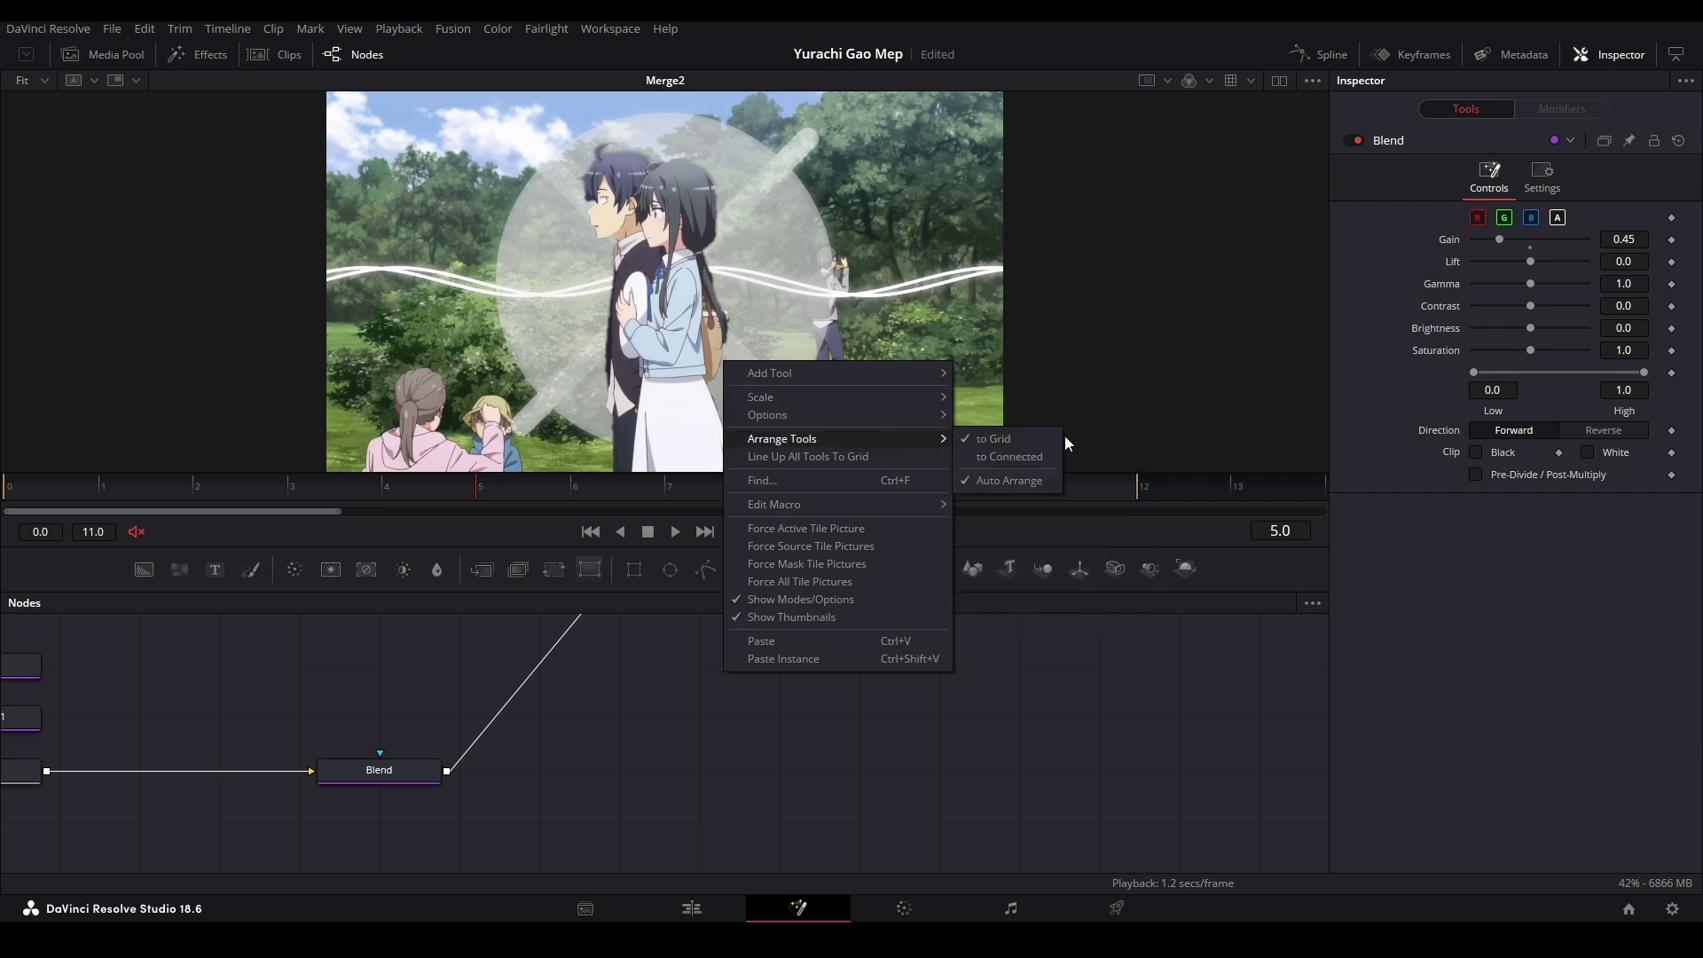
left_click(692, 732)
left_click(475, 817)
left_click_drag(485, 743, 470, 808)
left_click(439, 721)
scroll(438, 715, "up", 2)
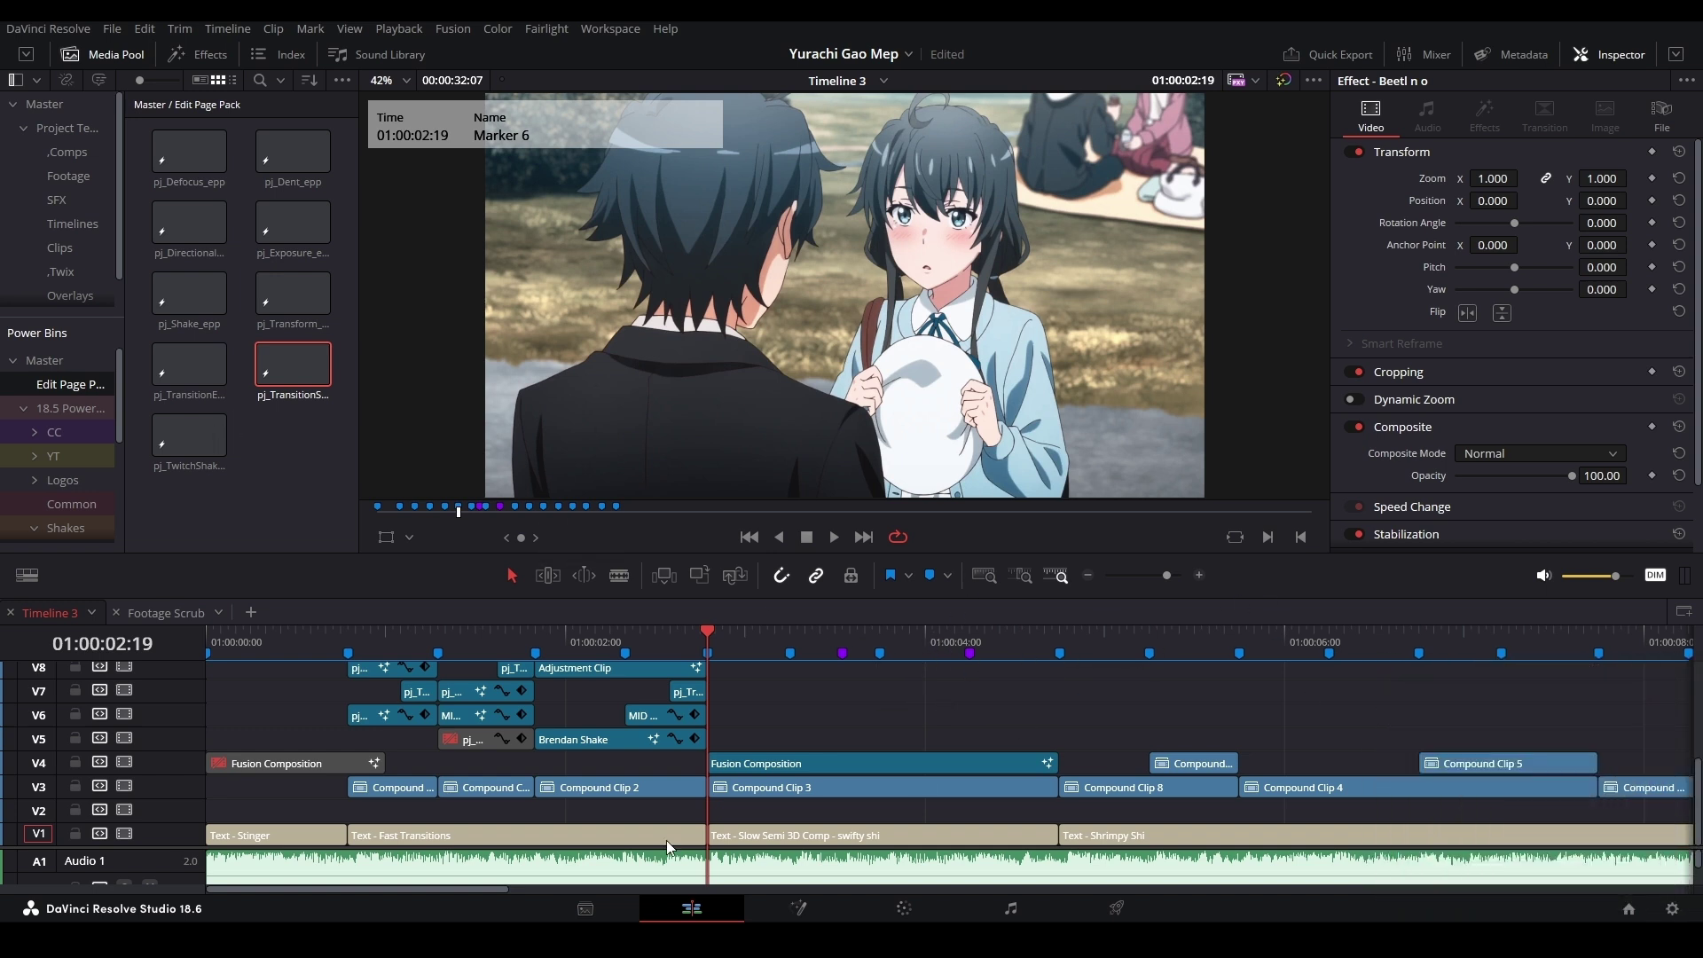
Bring the Snip & Sketch reference screenshot over the Edit page, reduce its window height, and save the project back in DaVinci Resolve
mouse_move(0, 291)
left_mouse_down()
mouse_move(1152, 179)
mouse_move(1460, 60)
mouse_move(1421, 64)
left_mouse_up()
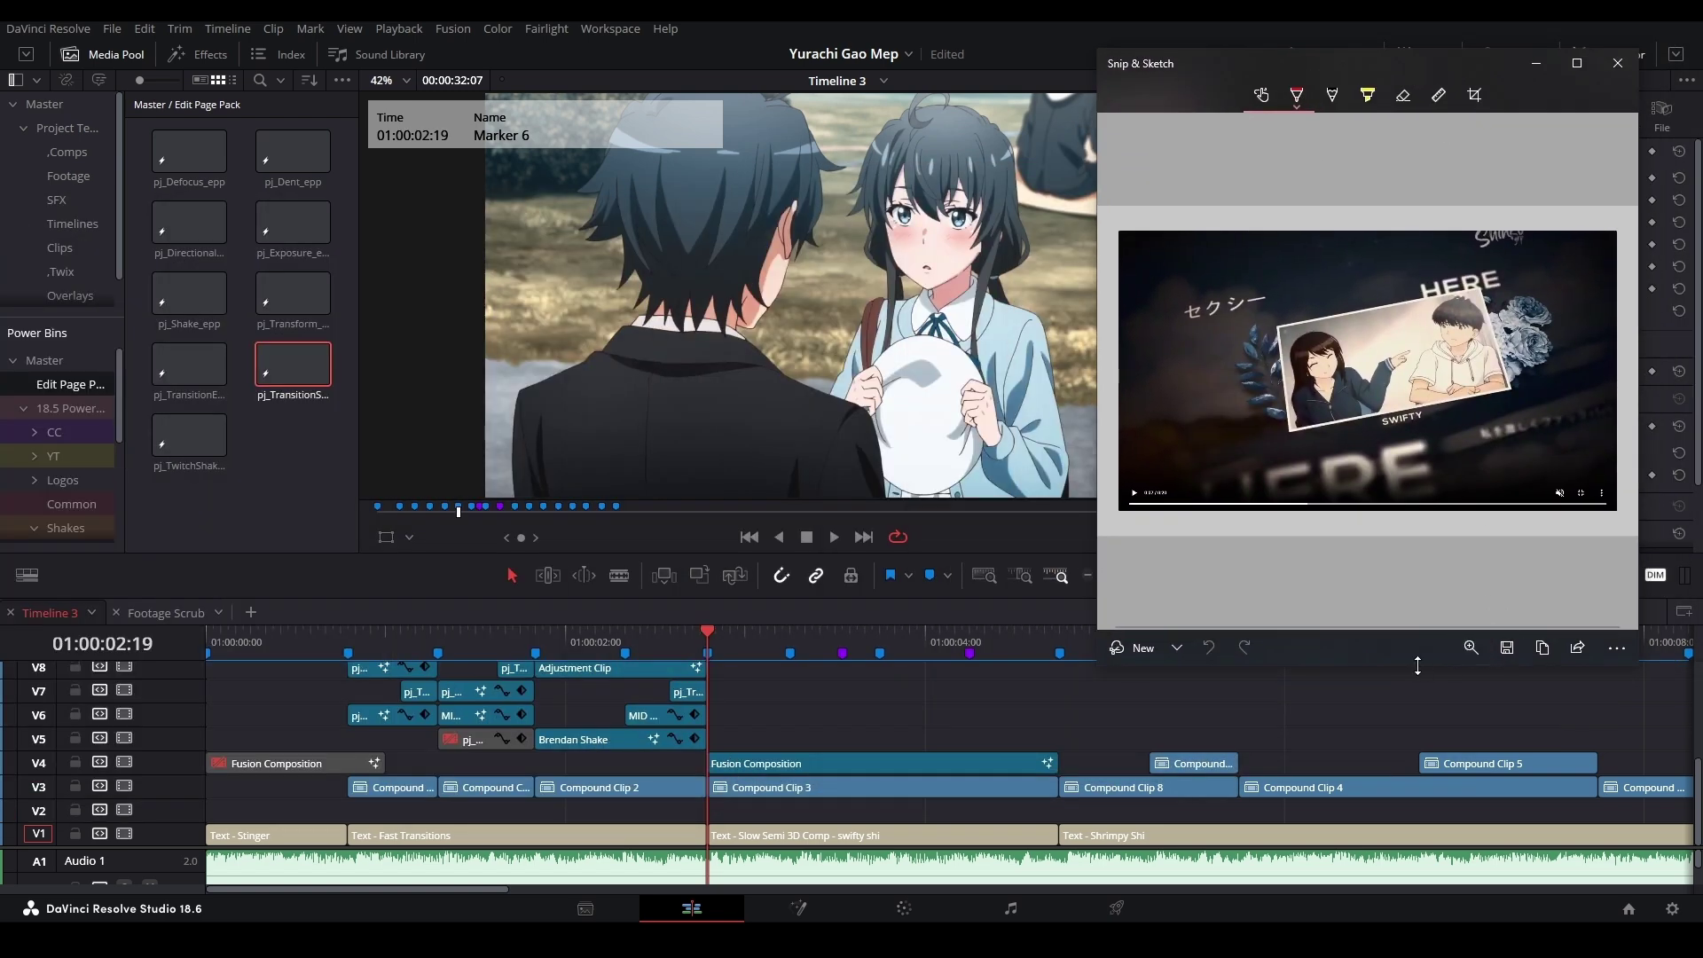
left_click_drag(1420, 664, 1450, 468)
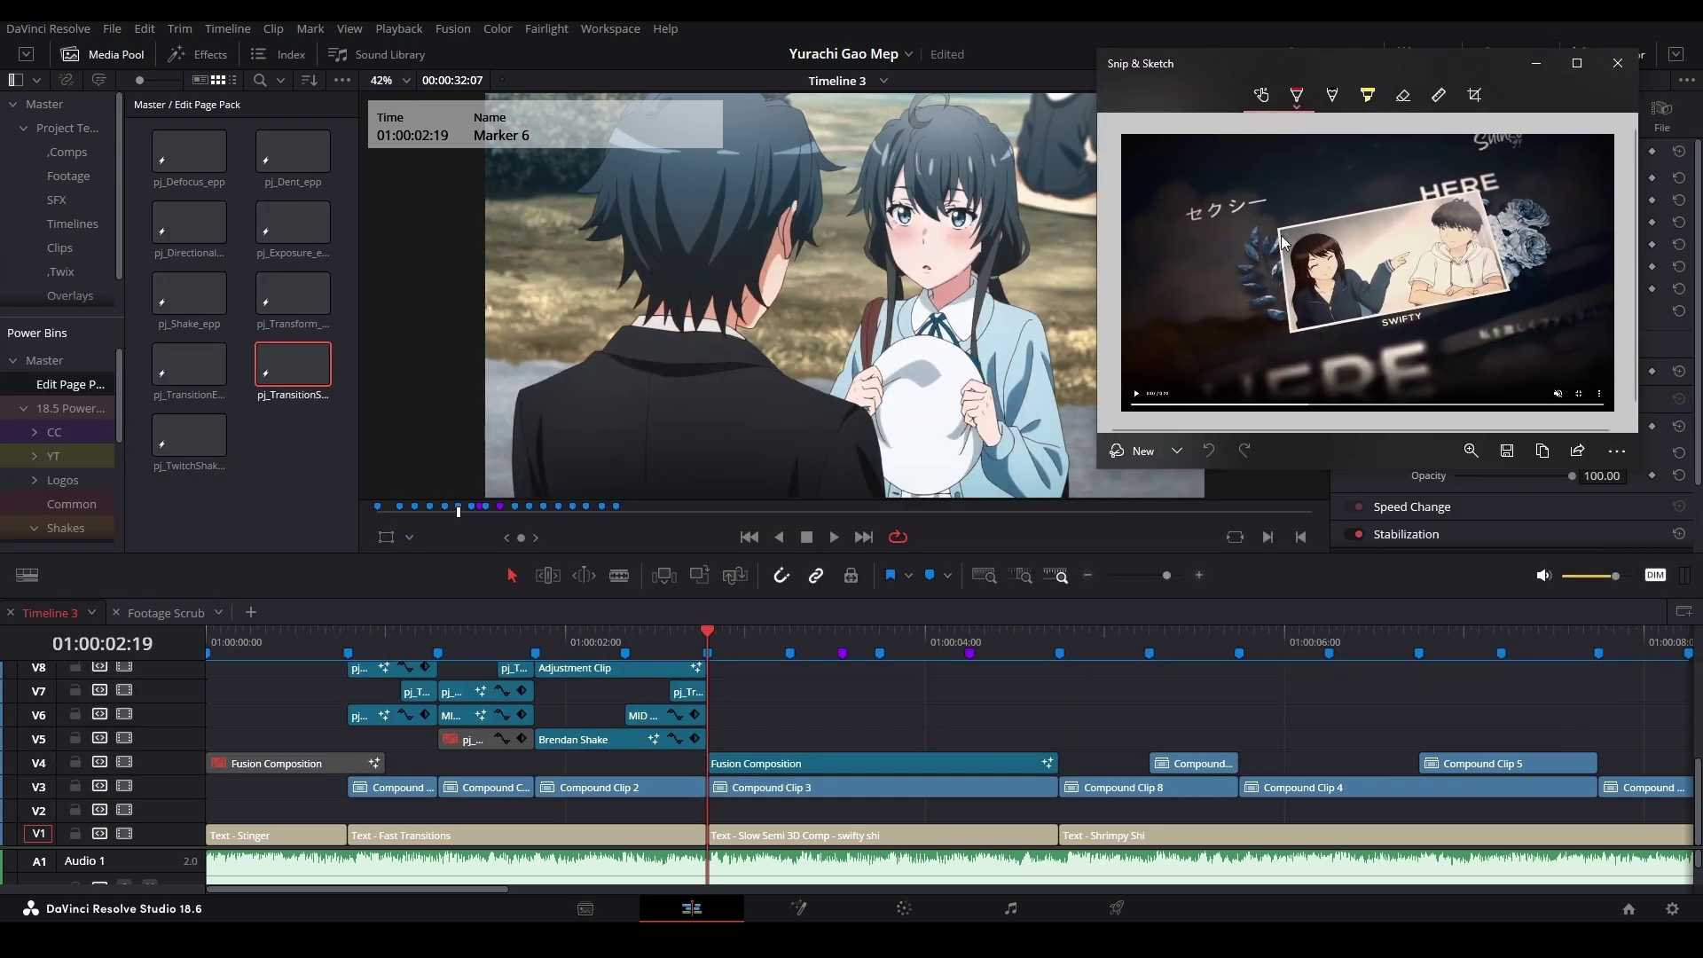
left_click(796, 725)
key("ctrl+s")
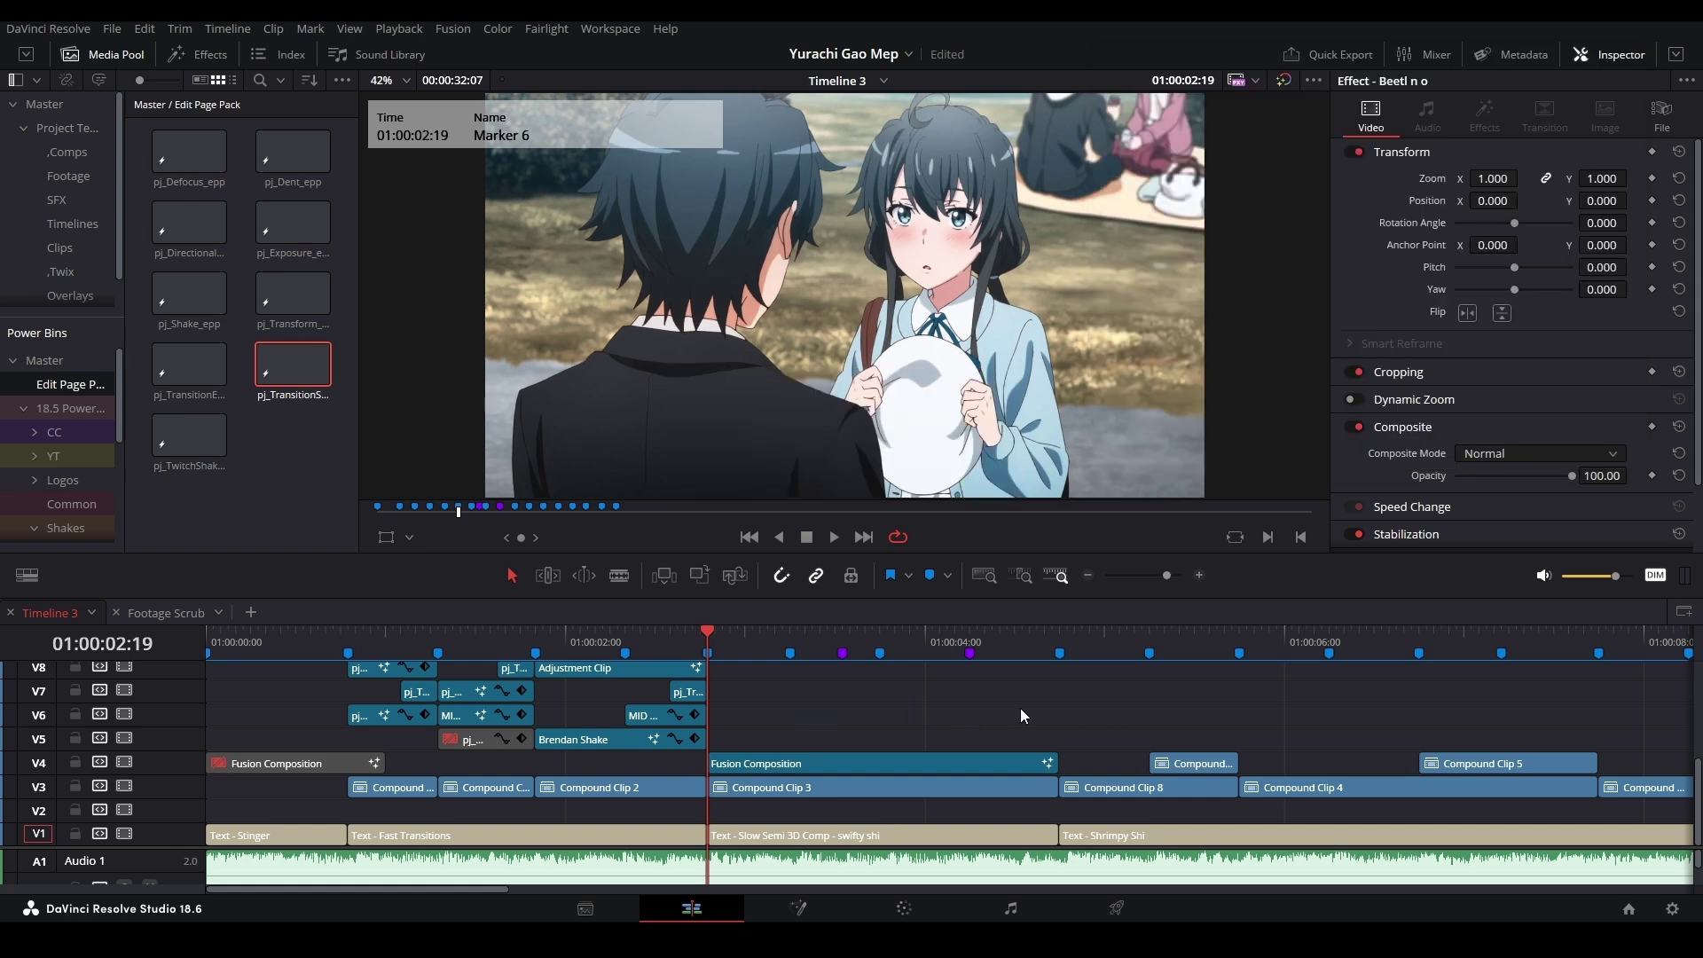
Open the Master bin in the media pool and enlarge its bin list above the Power Bins
scroll(850, 704, "right", 3)
scroll(1052, 720, "down", 4)
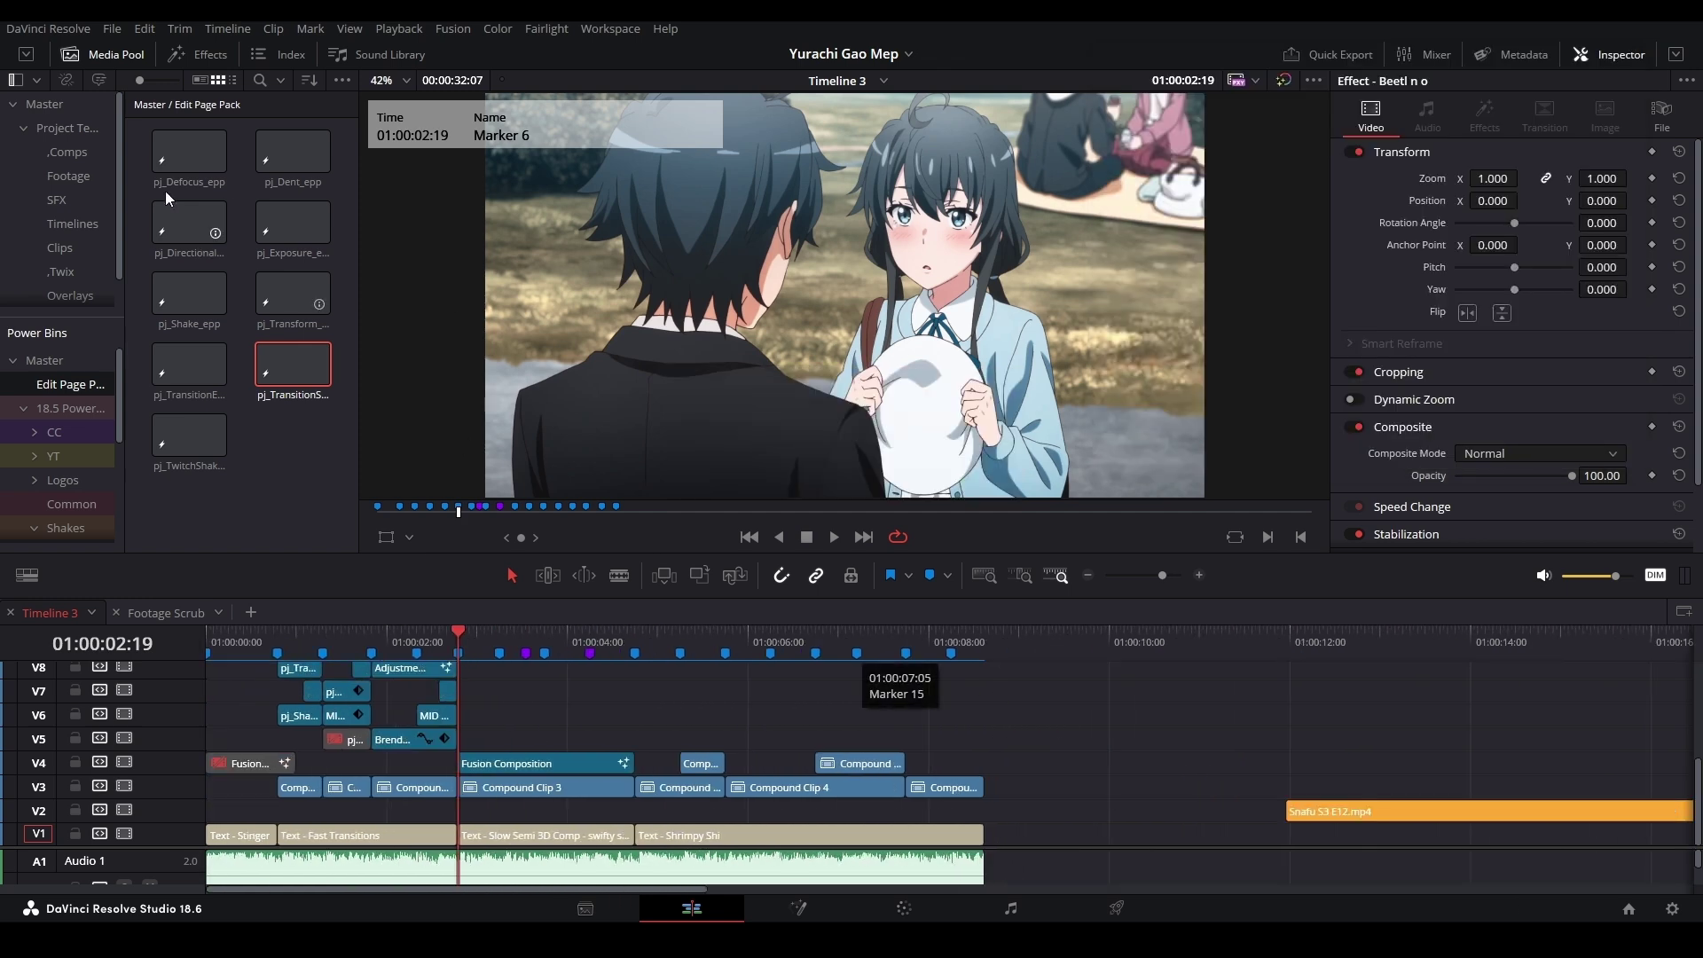
left_click(66, 105)
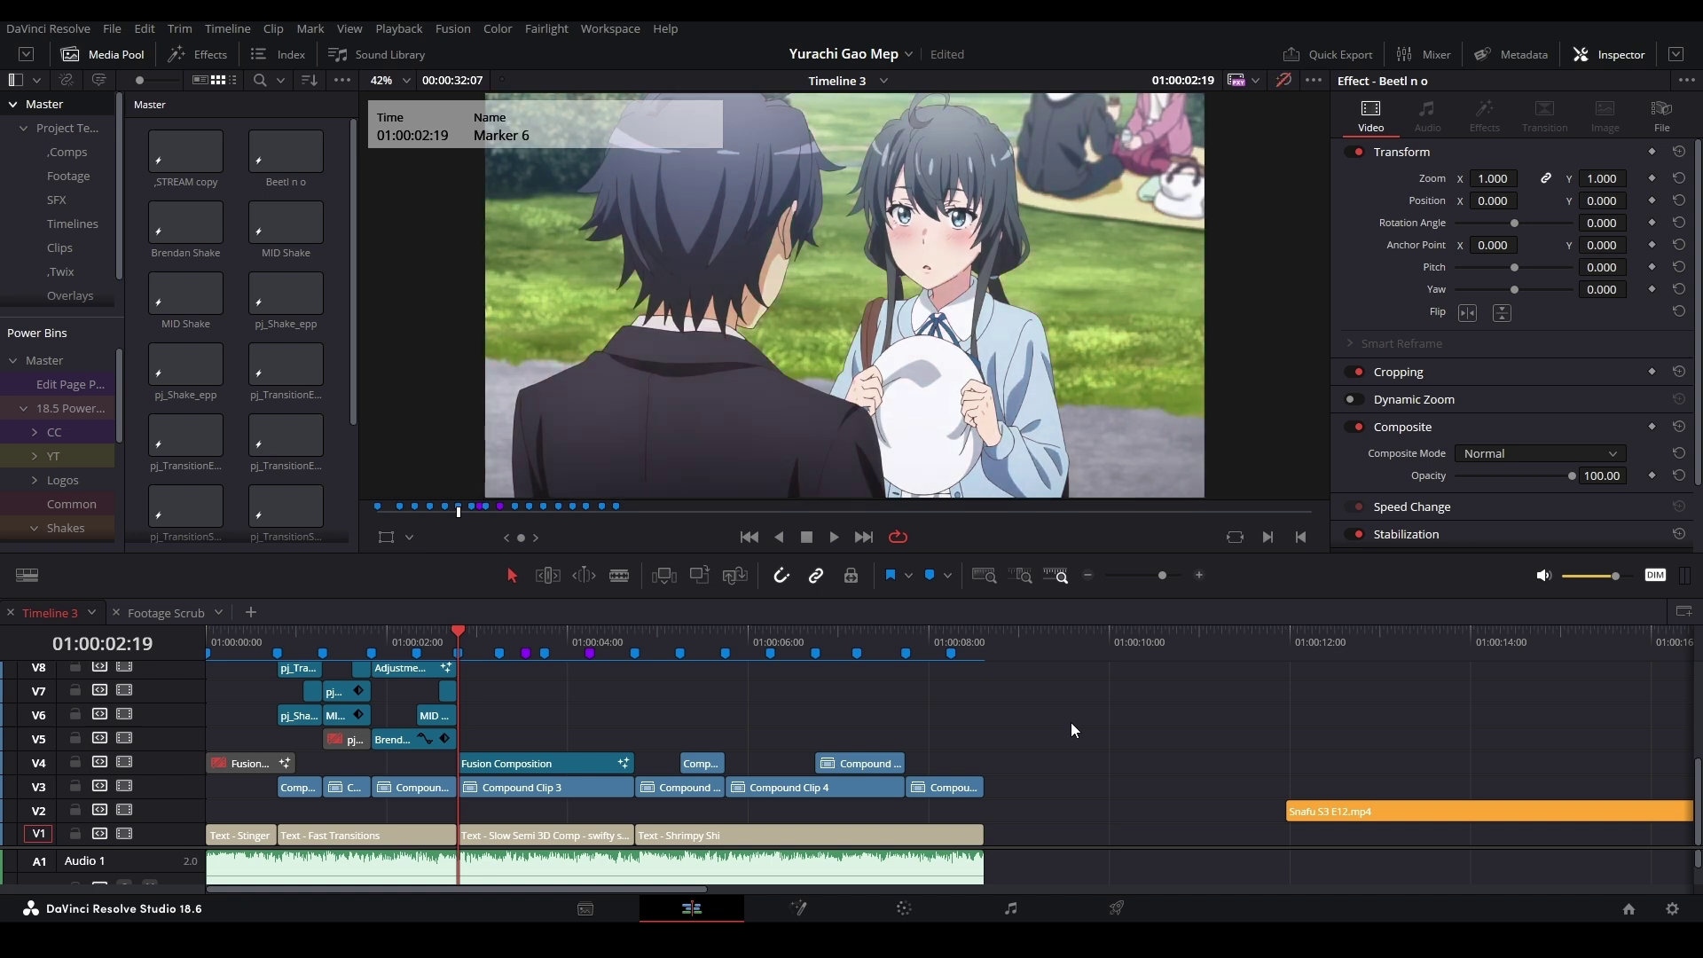
scroll(1072, 722, "up", 2)
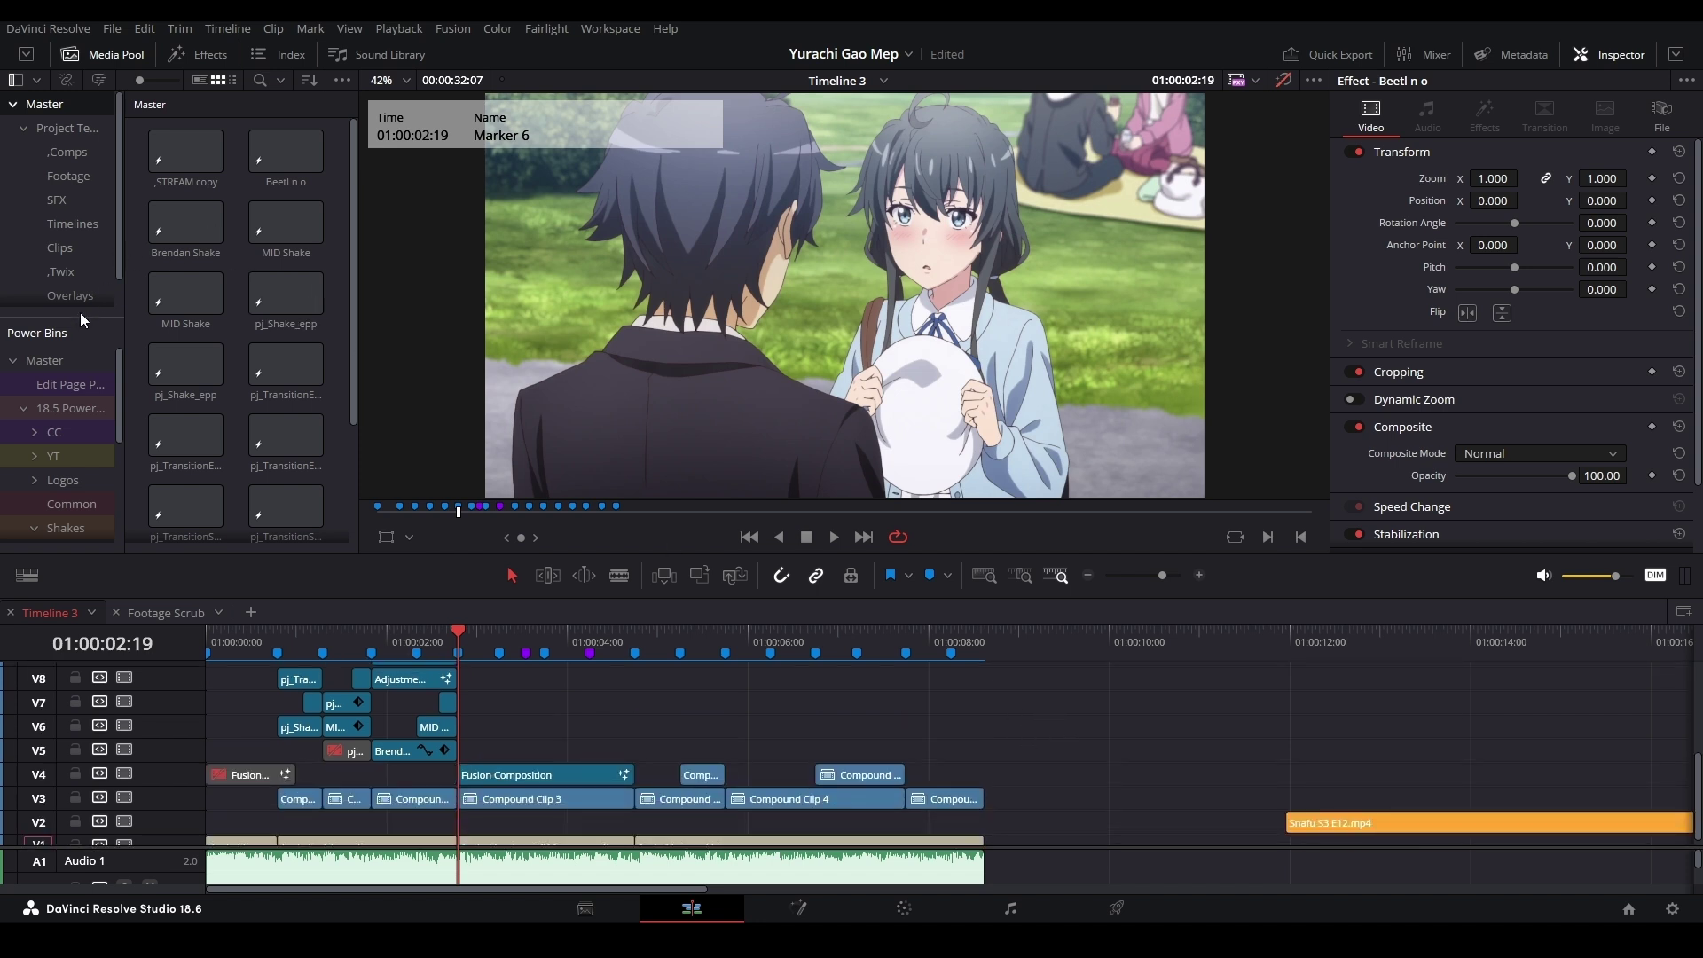
left_click_drag(87, 322, 87, 427)
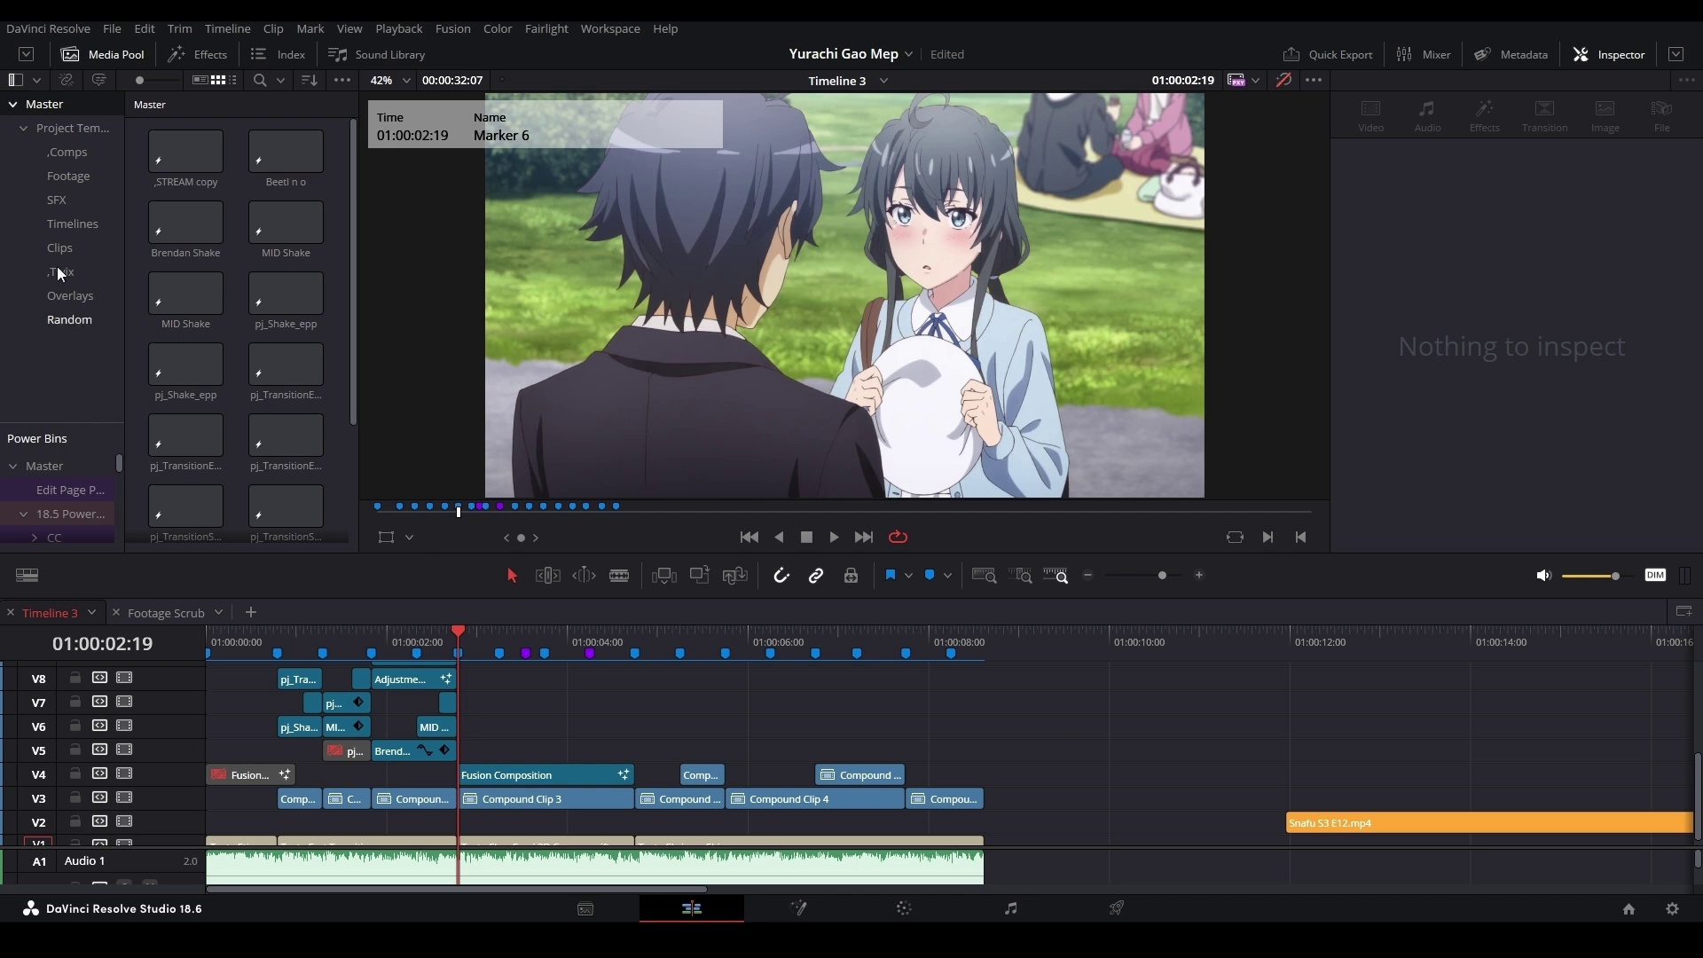
Run the ImageClipboard script to import the copied screenshot into the Clipboard bin, and select C0.png
left_click(608, 29)
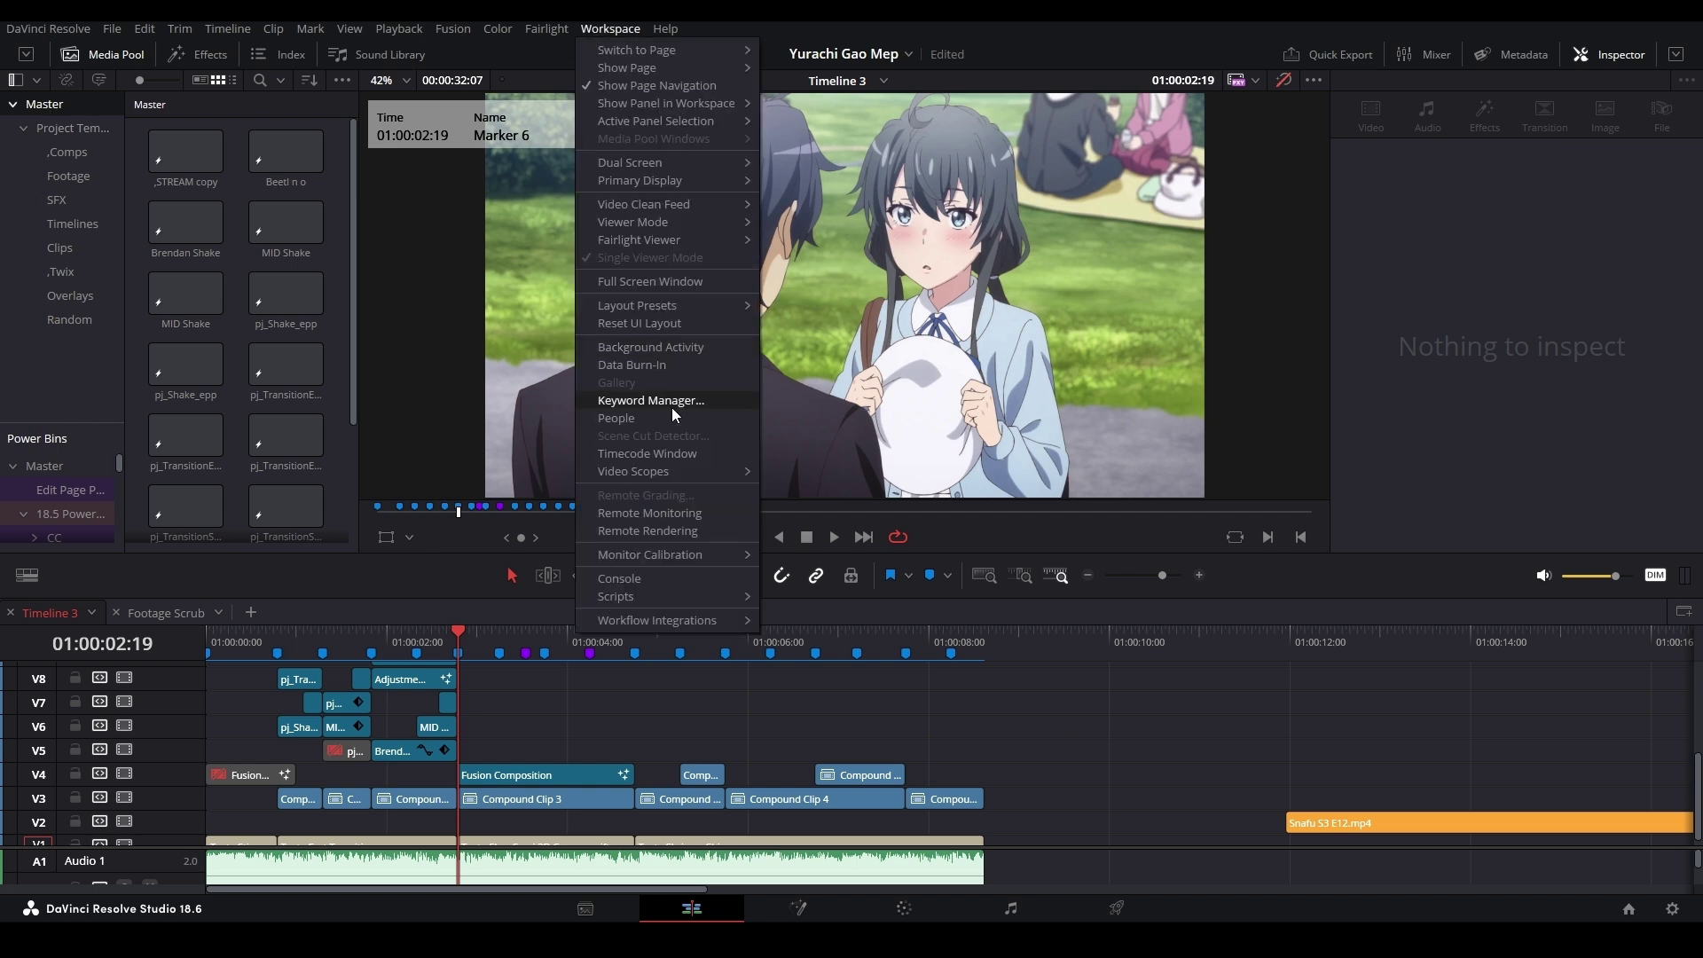
mouse_move(701, 599)
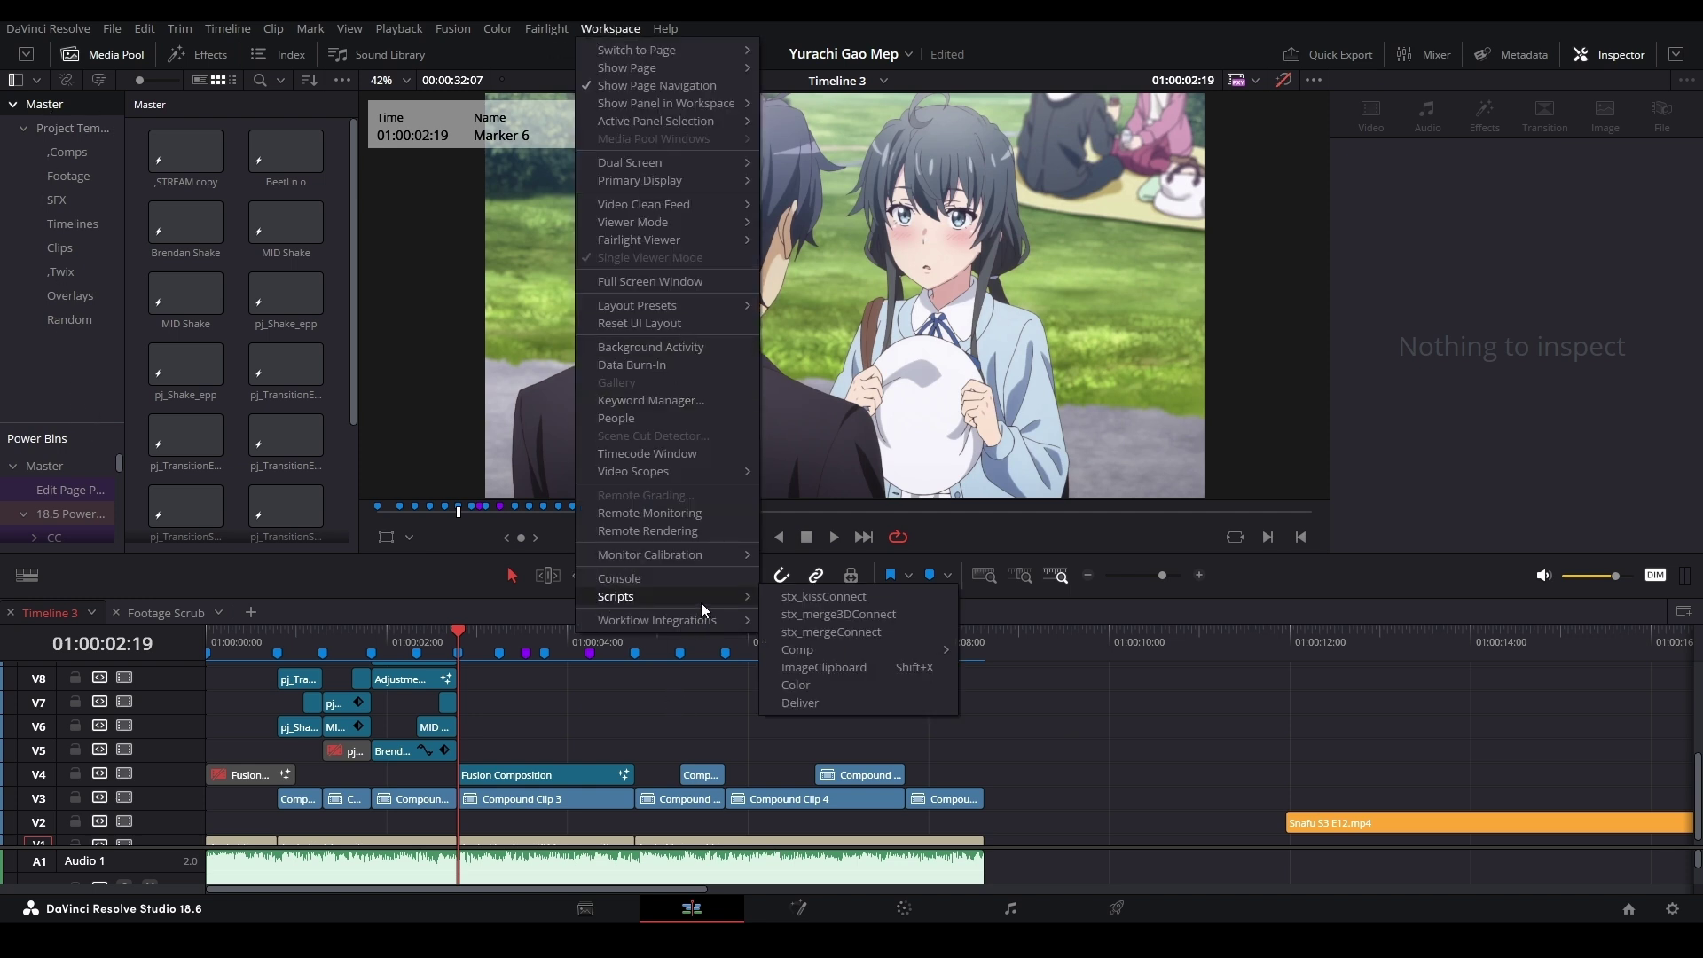
left_click(848, 674)
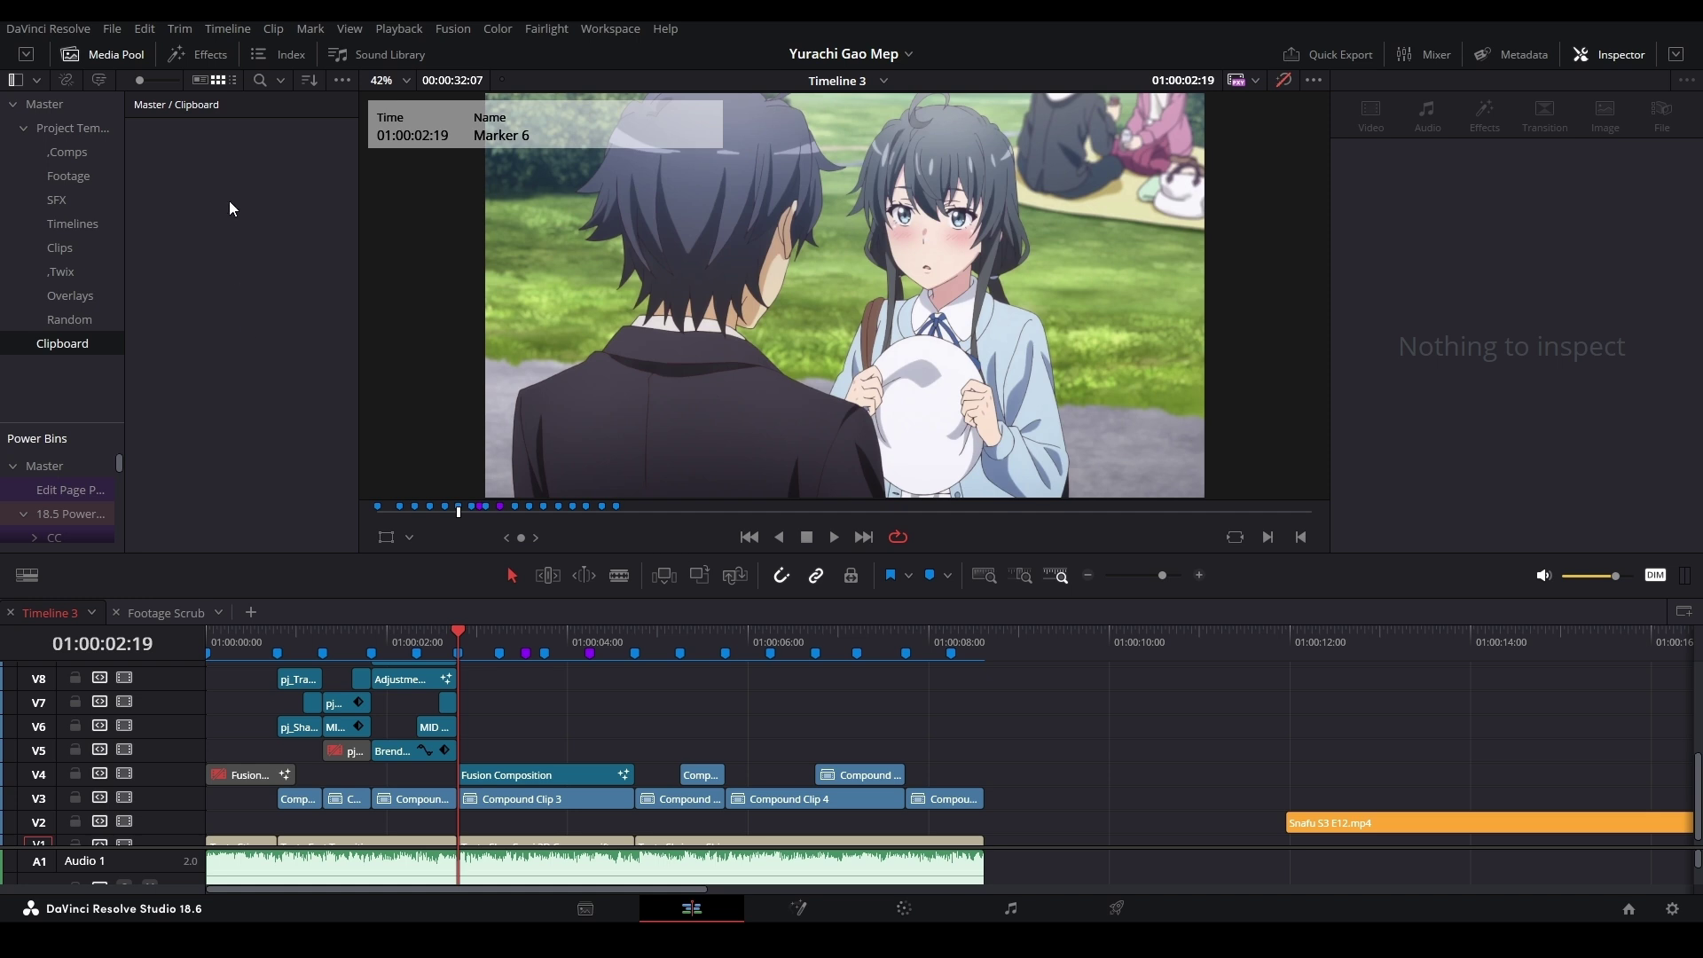
left_click(201, 148)
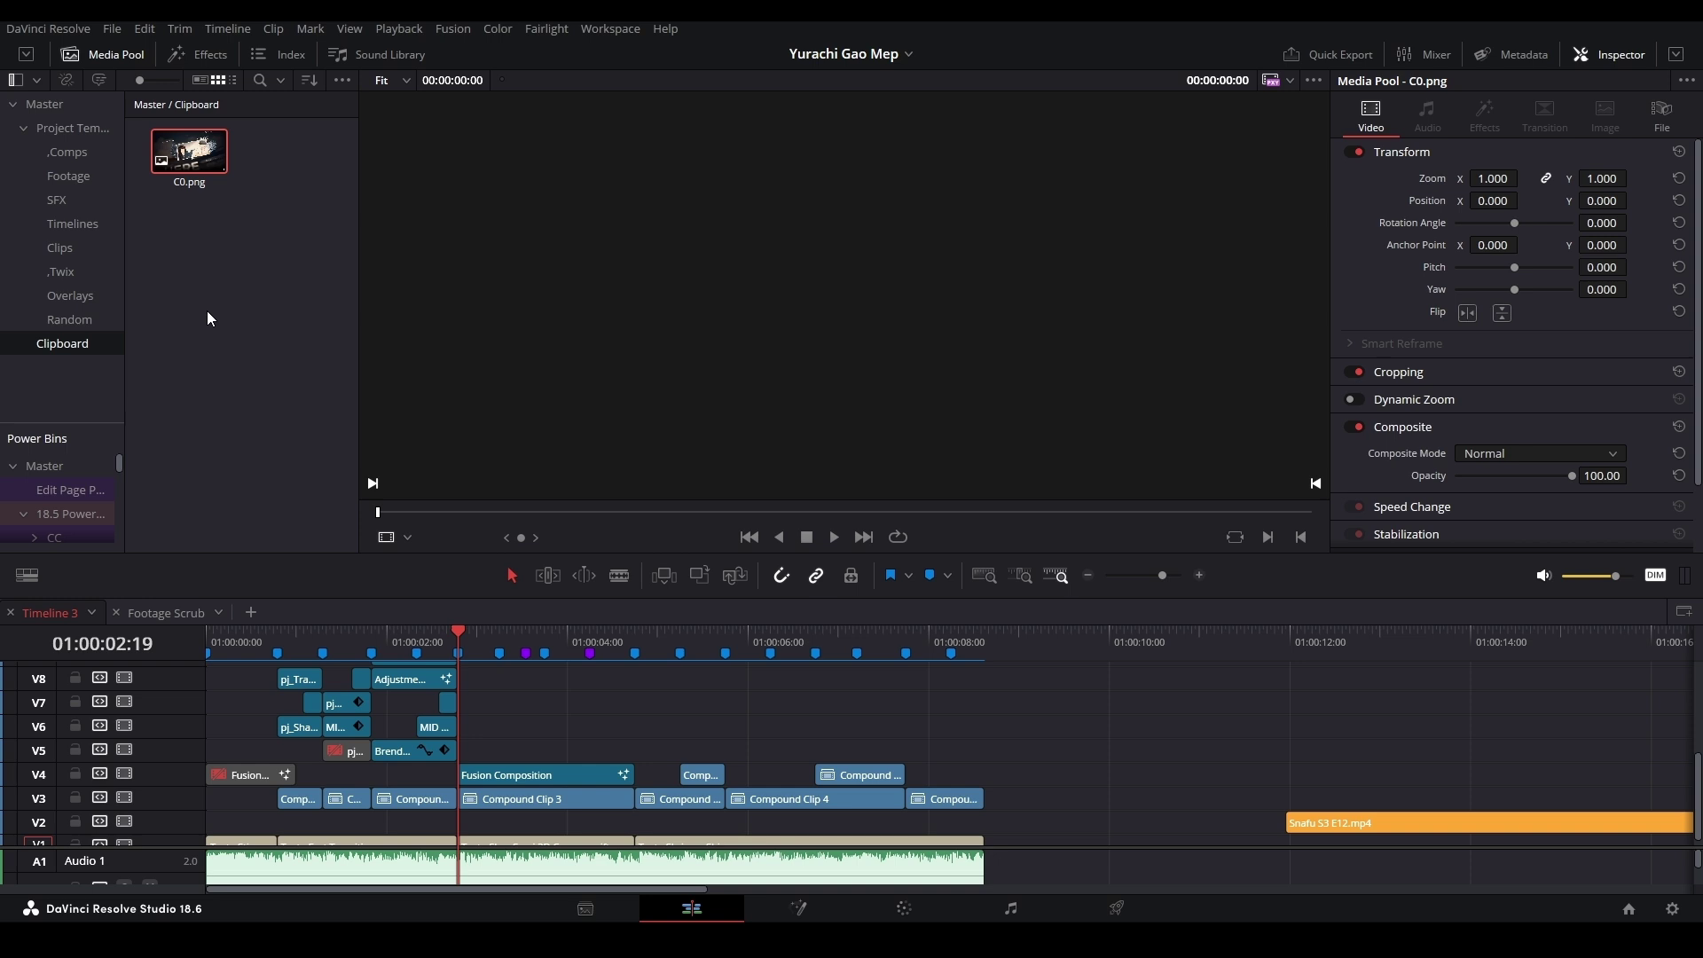
Preview the imported C0.png image and compare it with the timeline
left_click(690, 692)
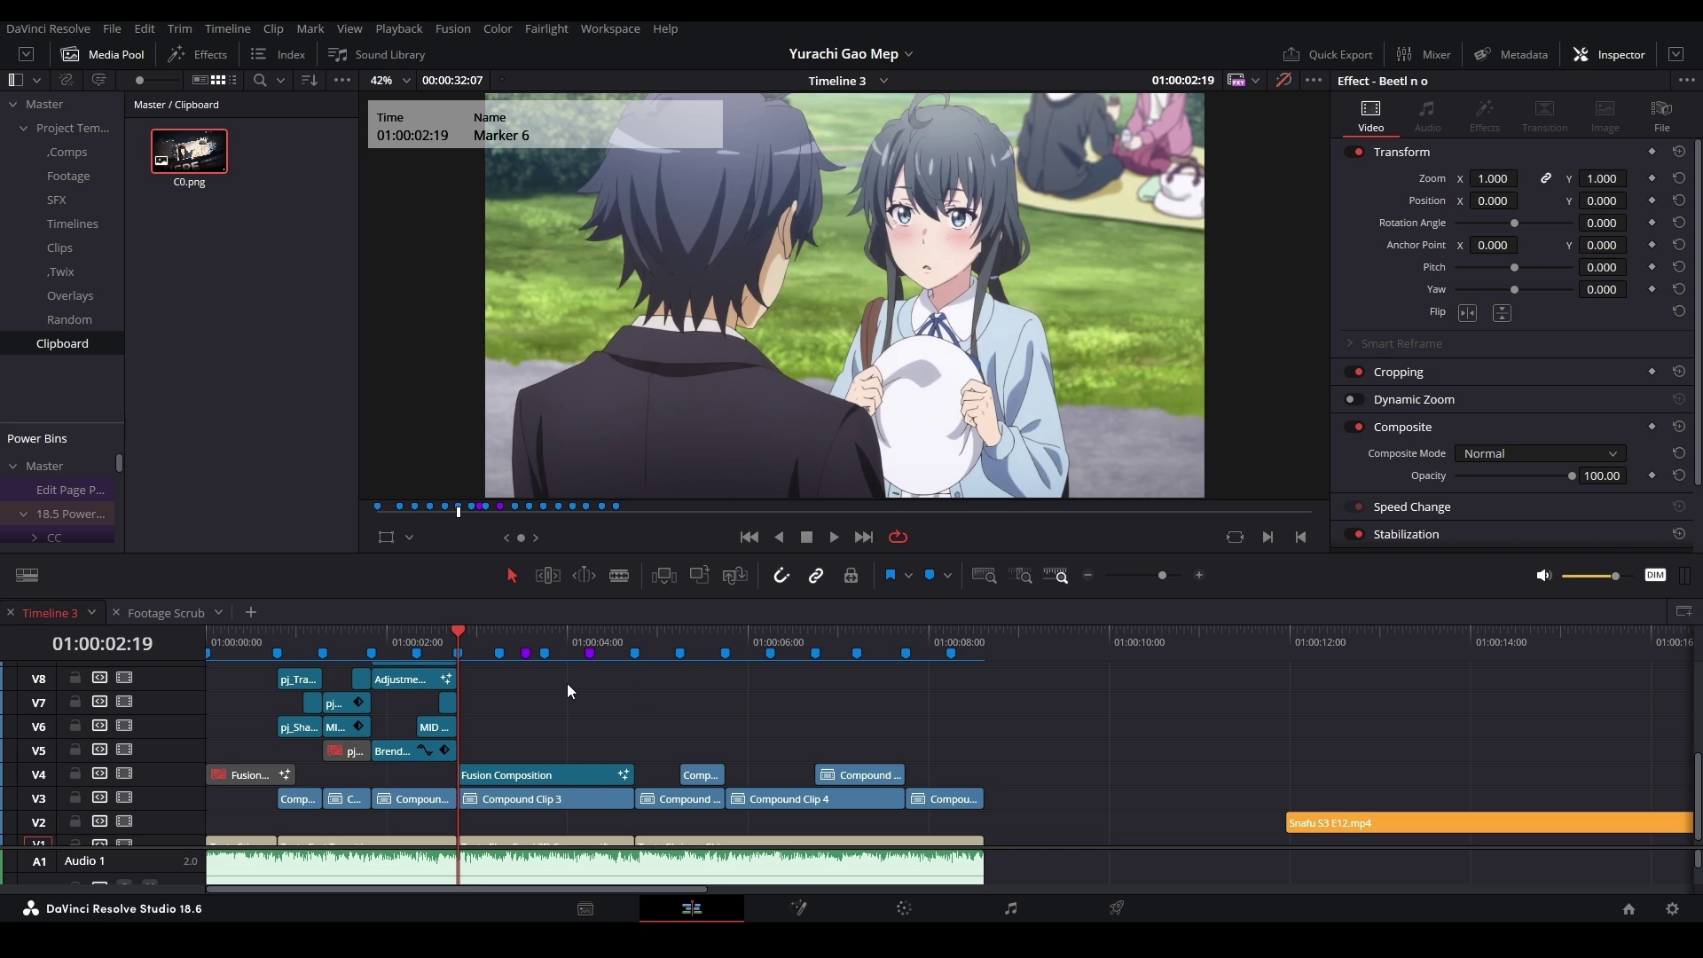
left_click(189, 162)
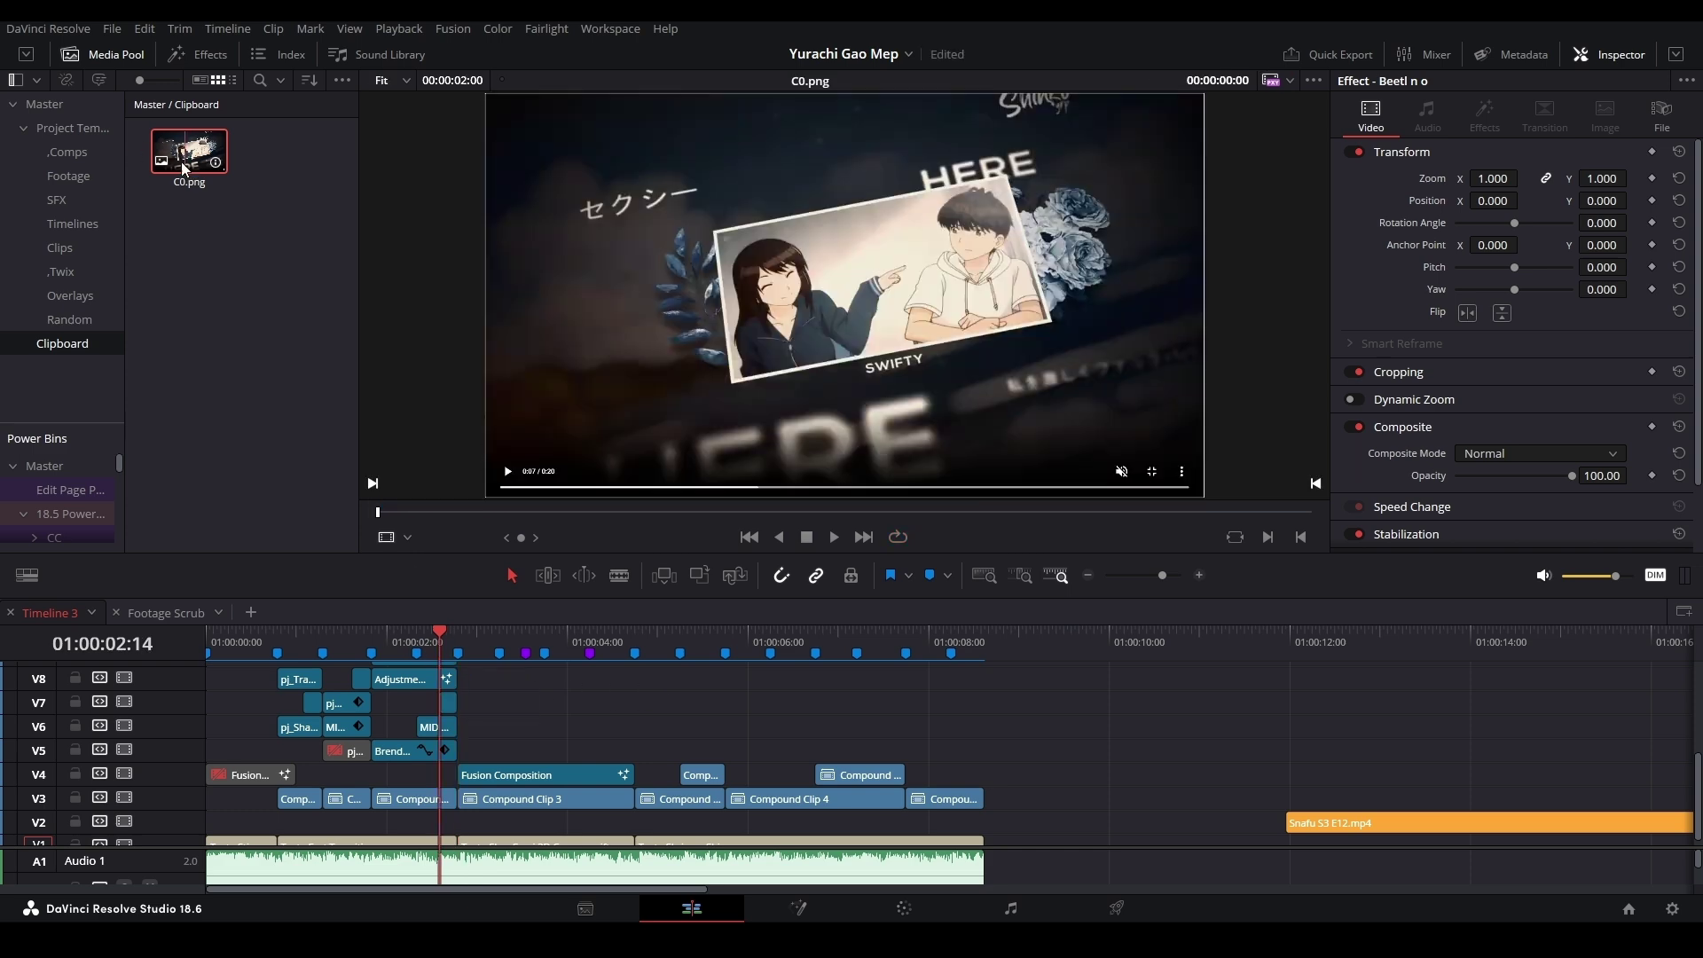
scroll(645, 692, "up", 3)
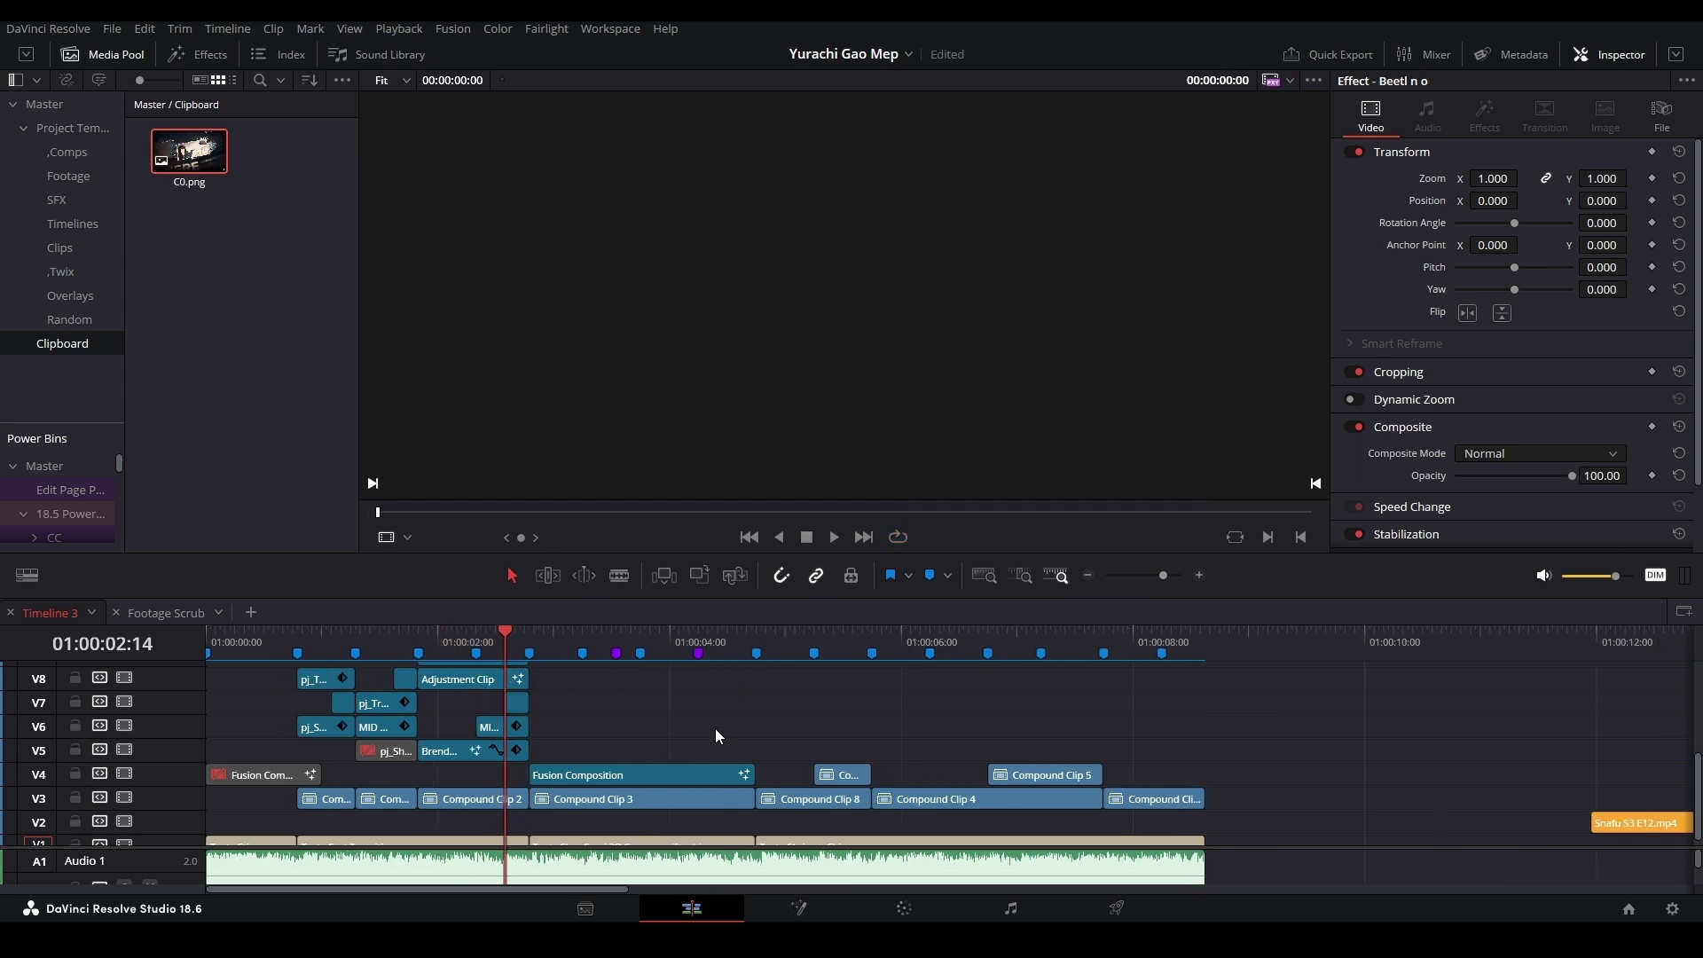
left_click(716, 727)
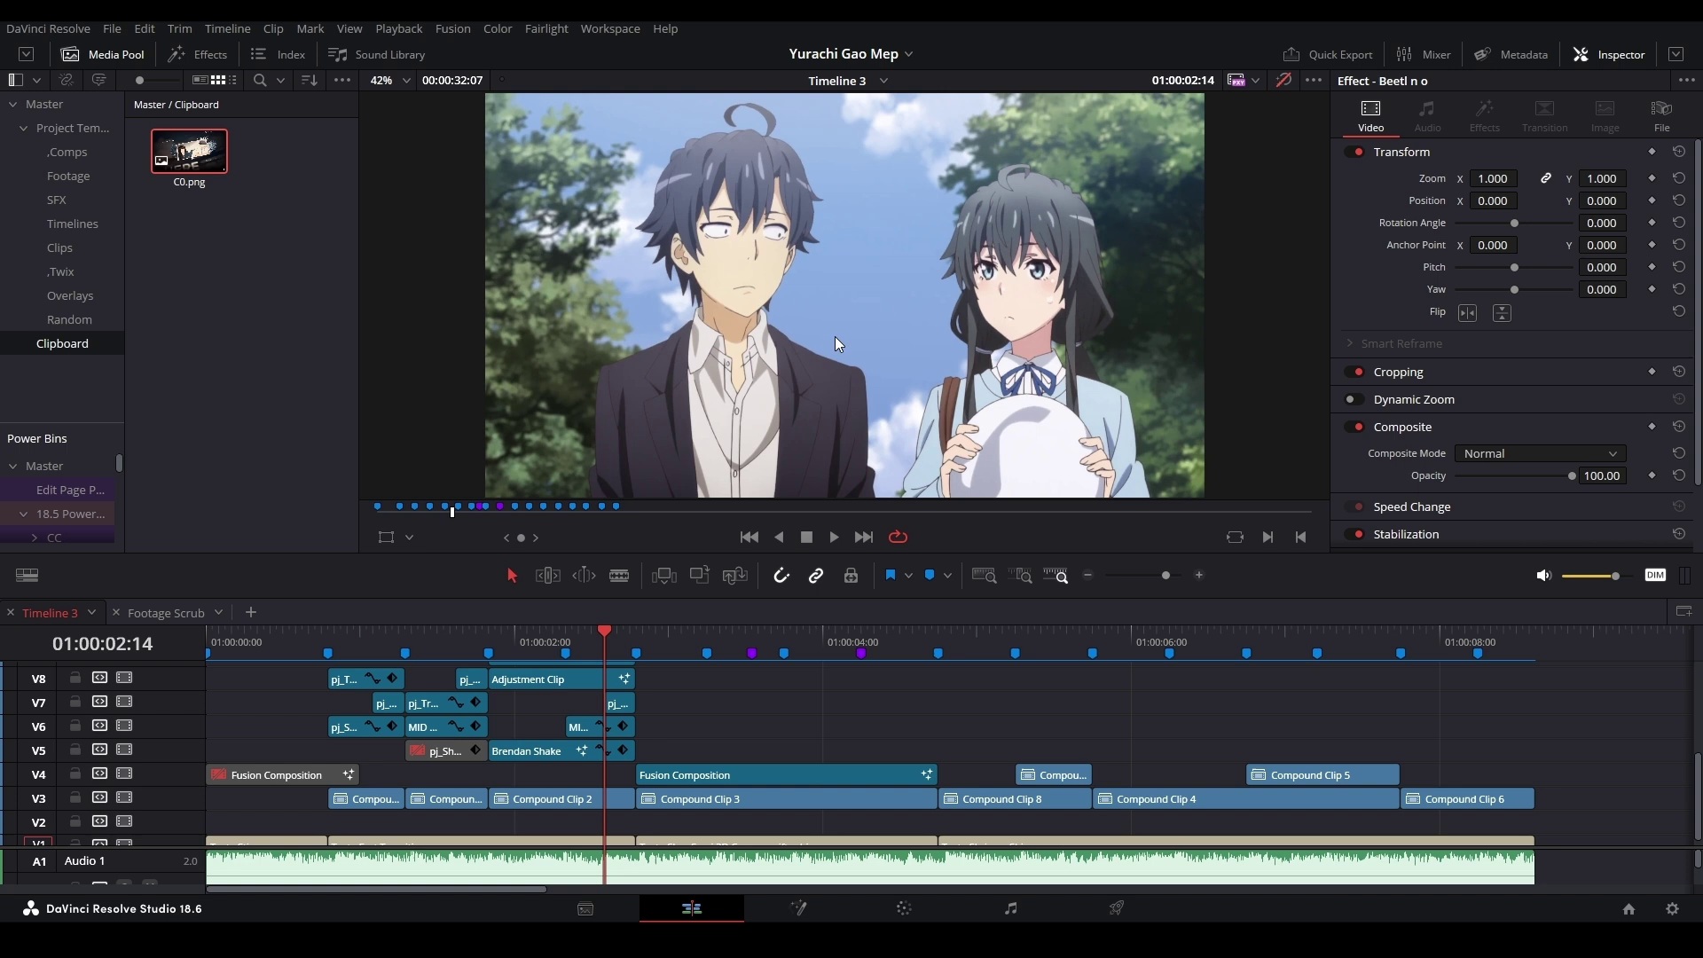
left_click(301, 264)
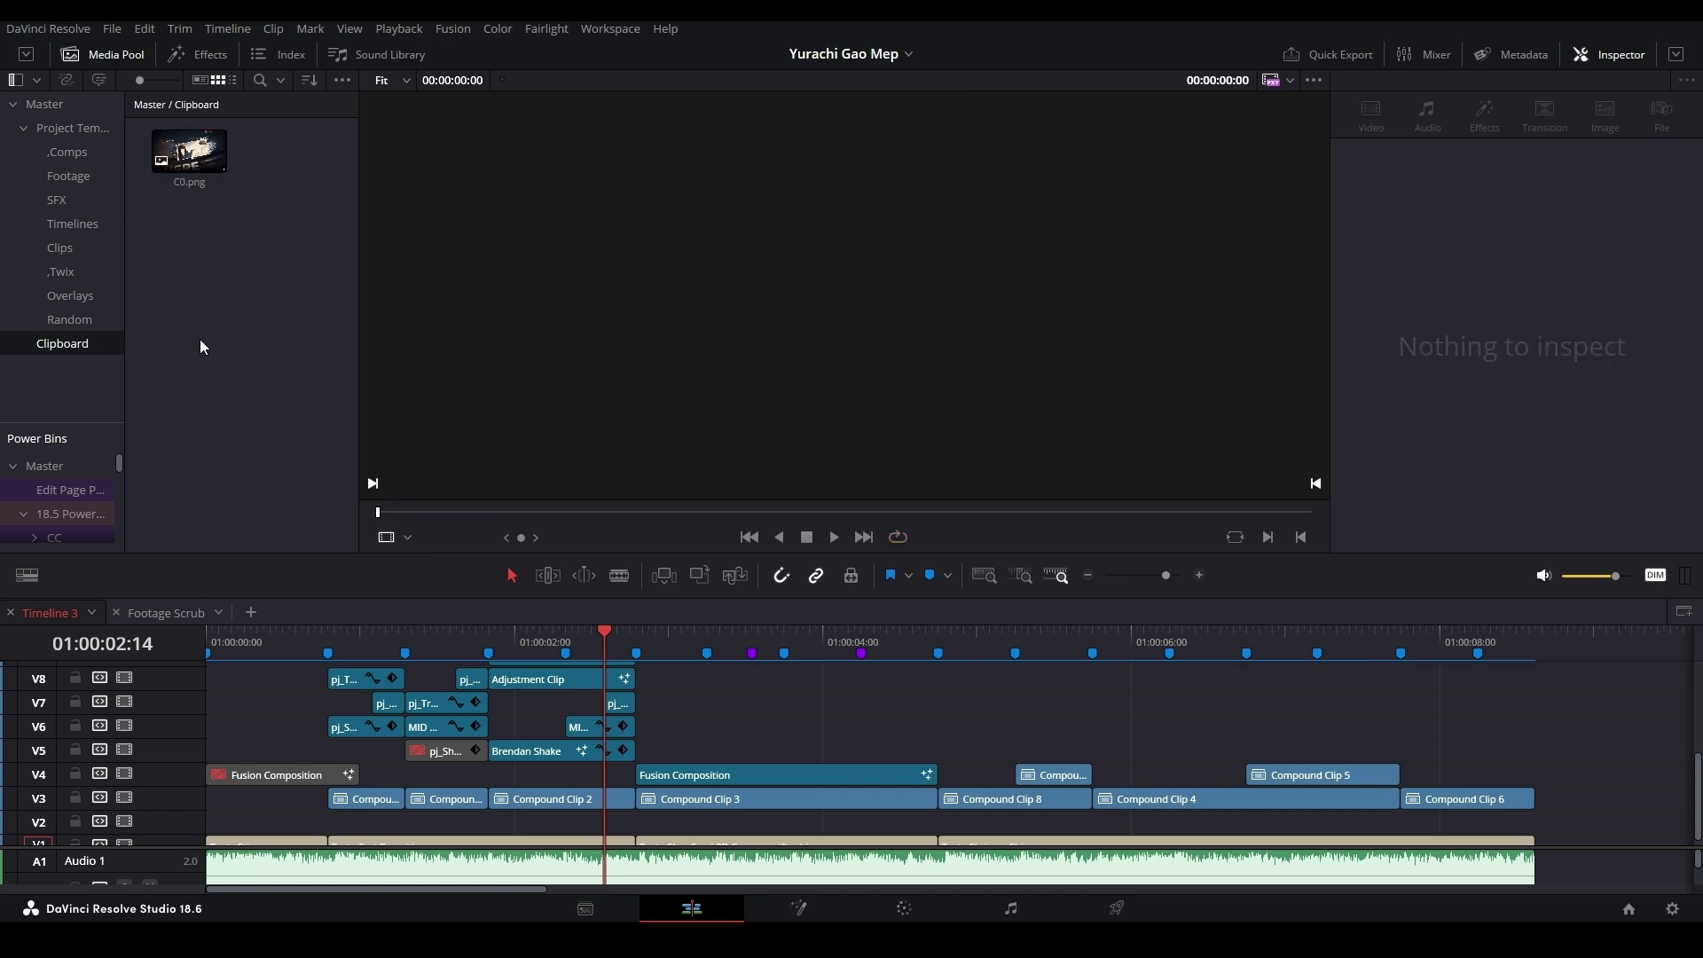
mouse_move(171, 166)
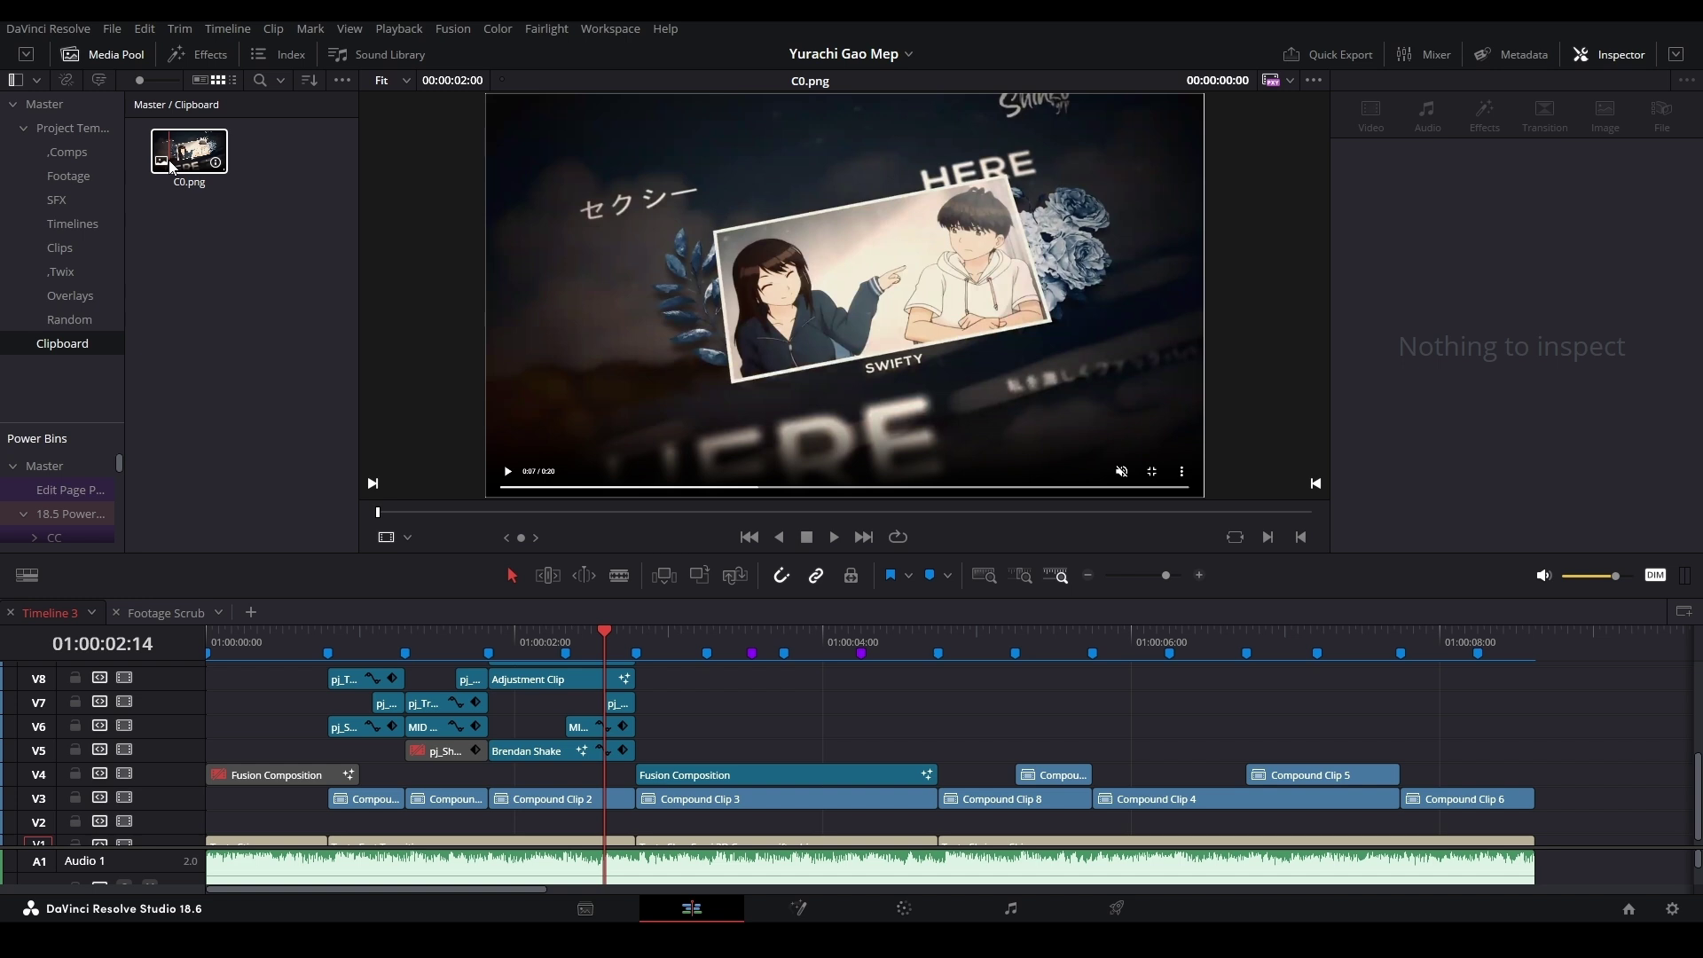
left_click(723, 726)
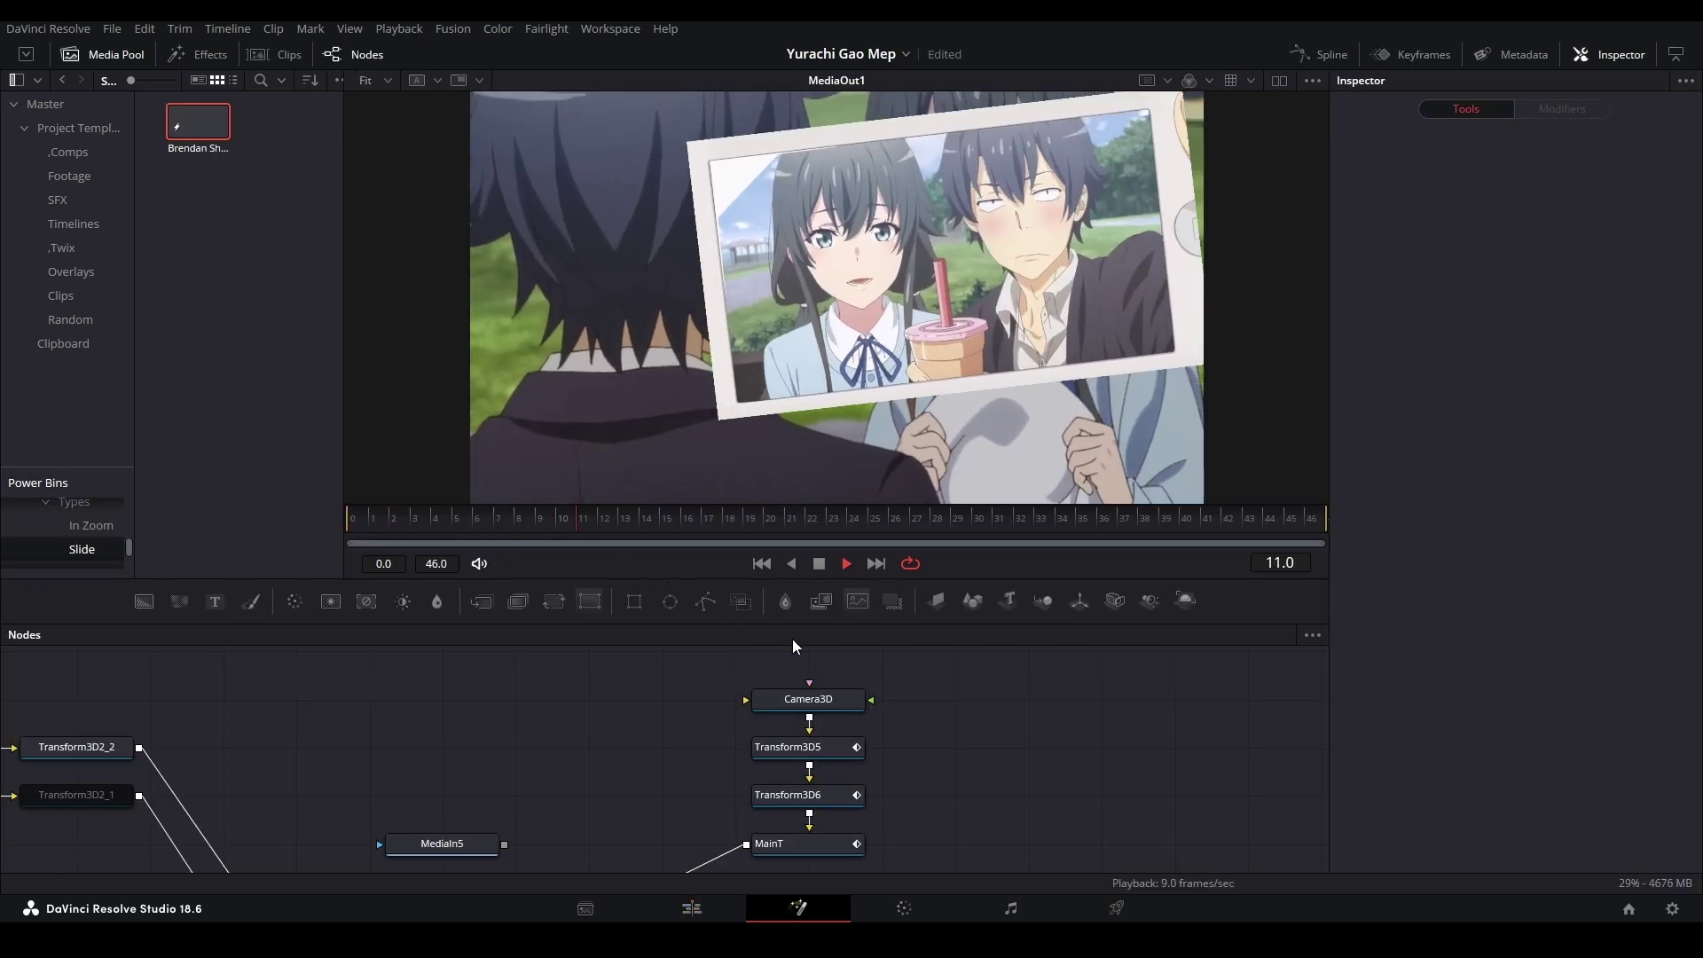
Stop the Fusion playback at frame 17 and save the project
key("space")
key("ctrl+s")
left_click_drag(555, 749, 505, 668)
scroll(557, 701, "down", 3)
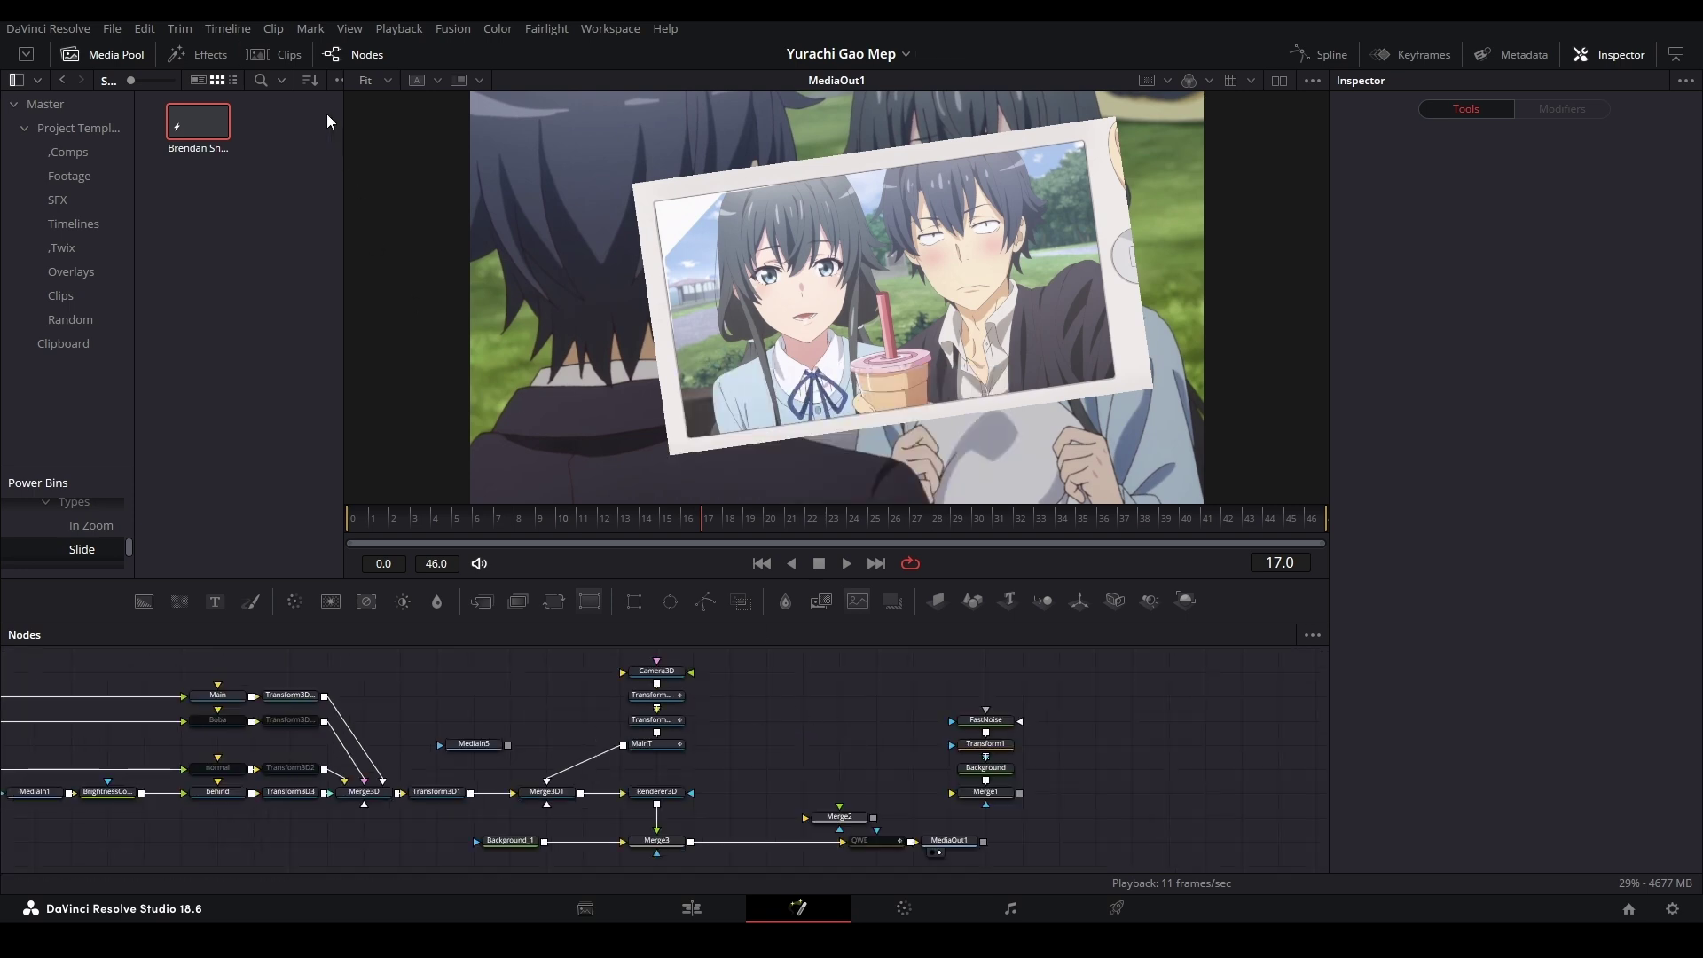
Show the project's clip strip and create a new composition for clip 19
left_click(280, 54)
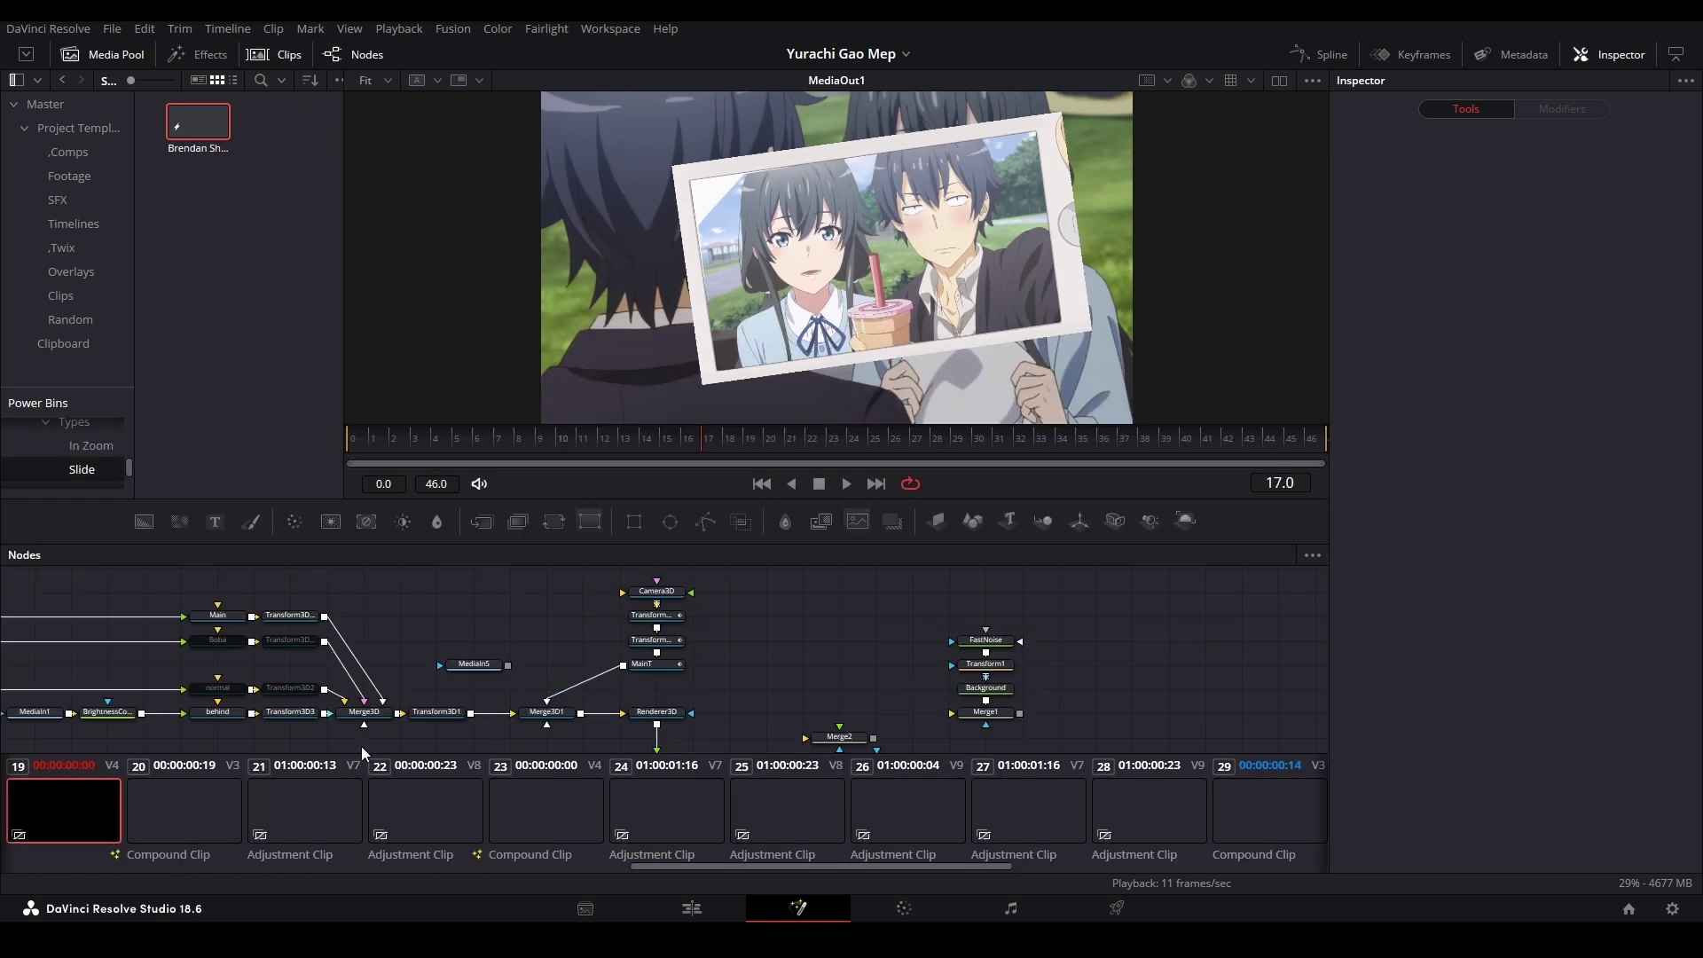
right_click(69, 798)
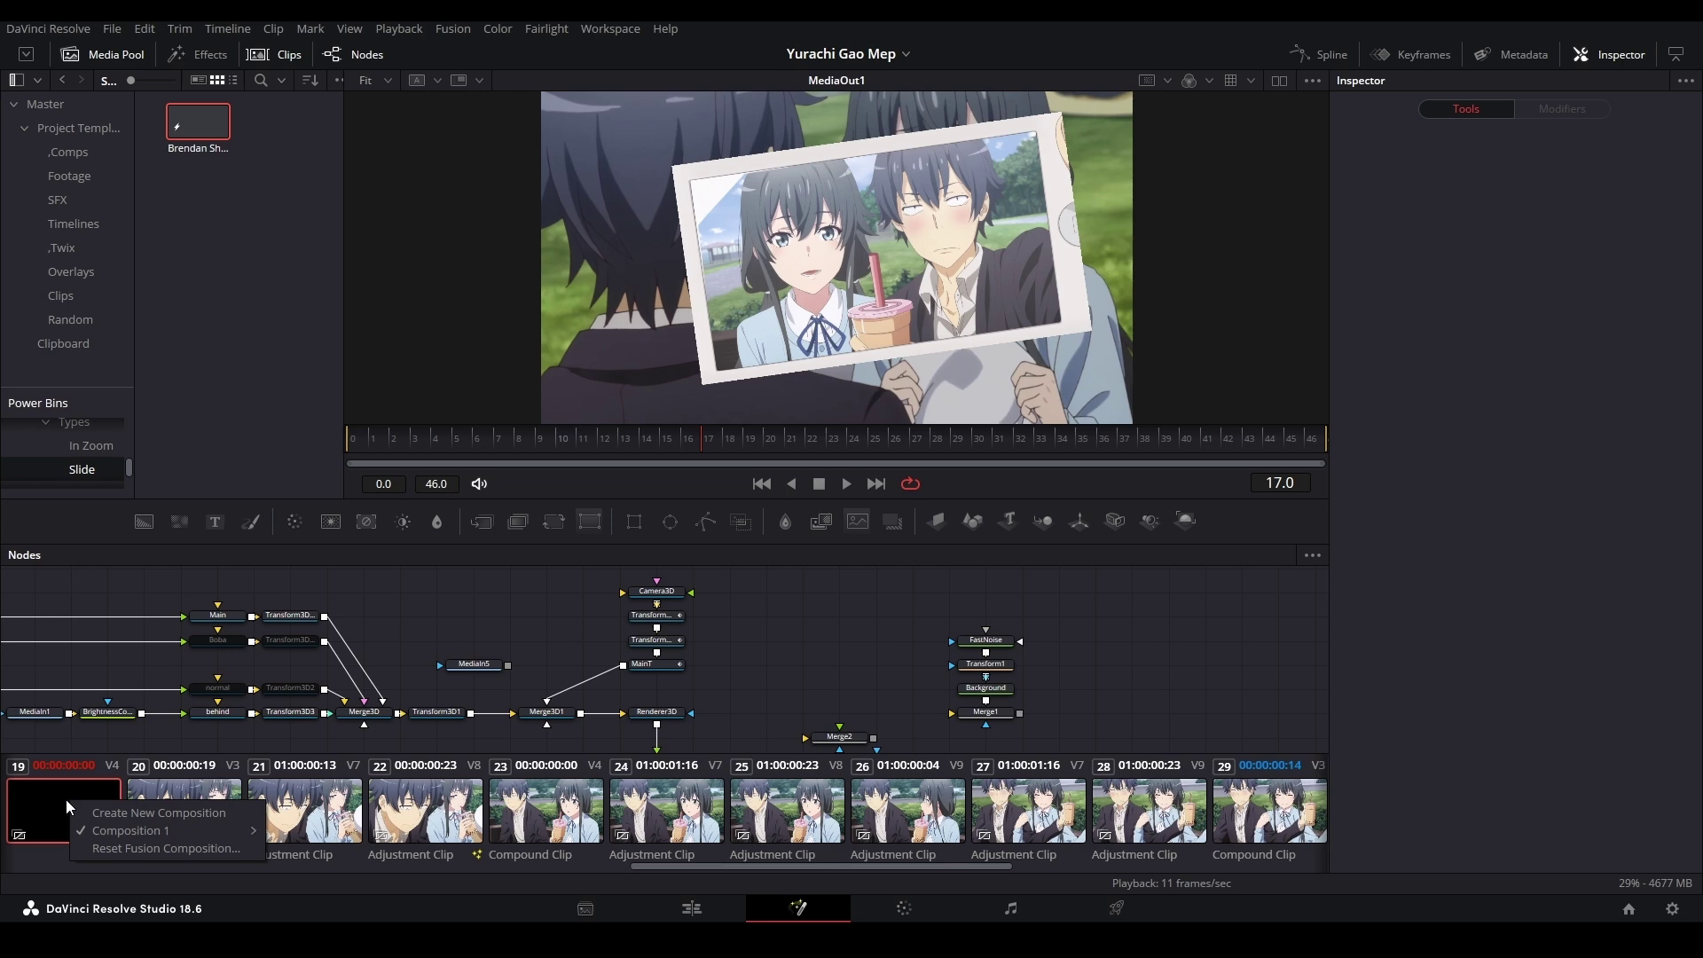
left_click(163, 818)
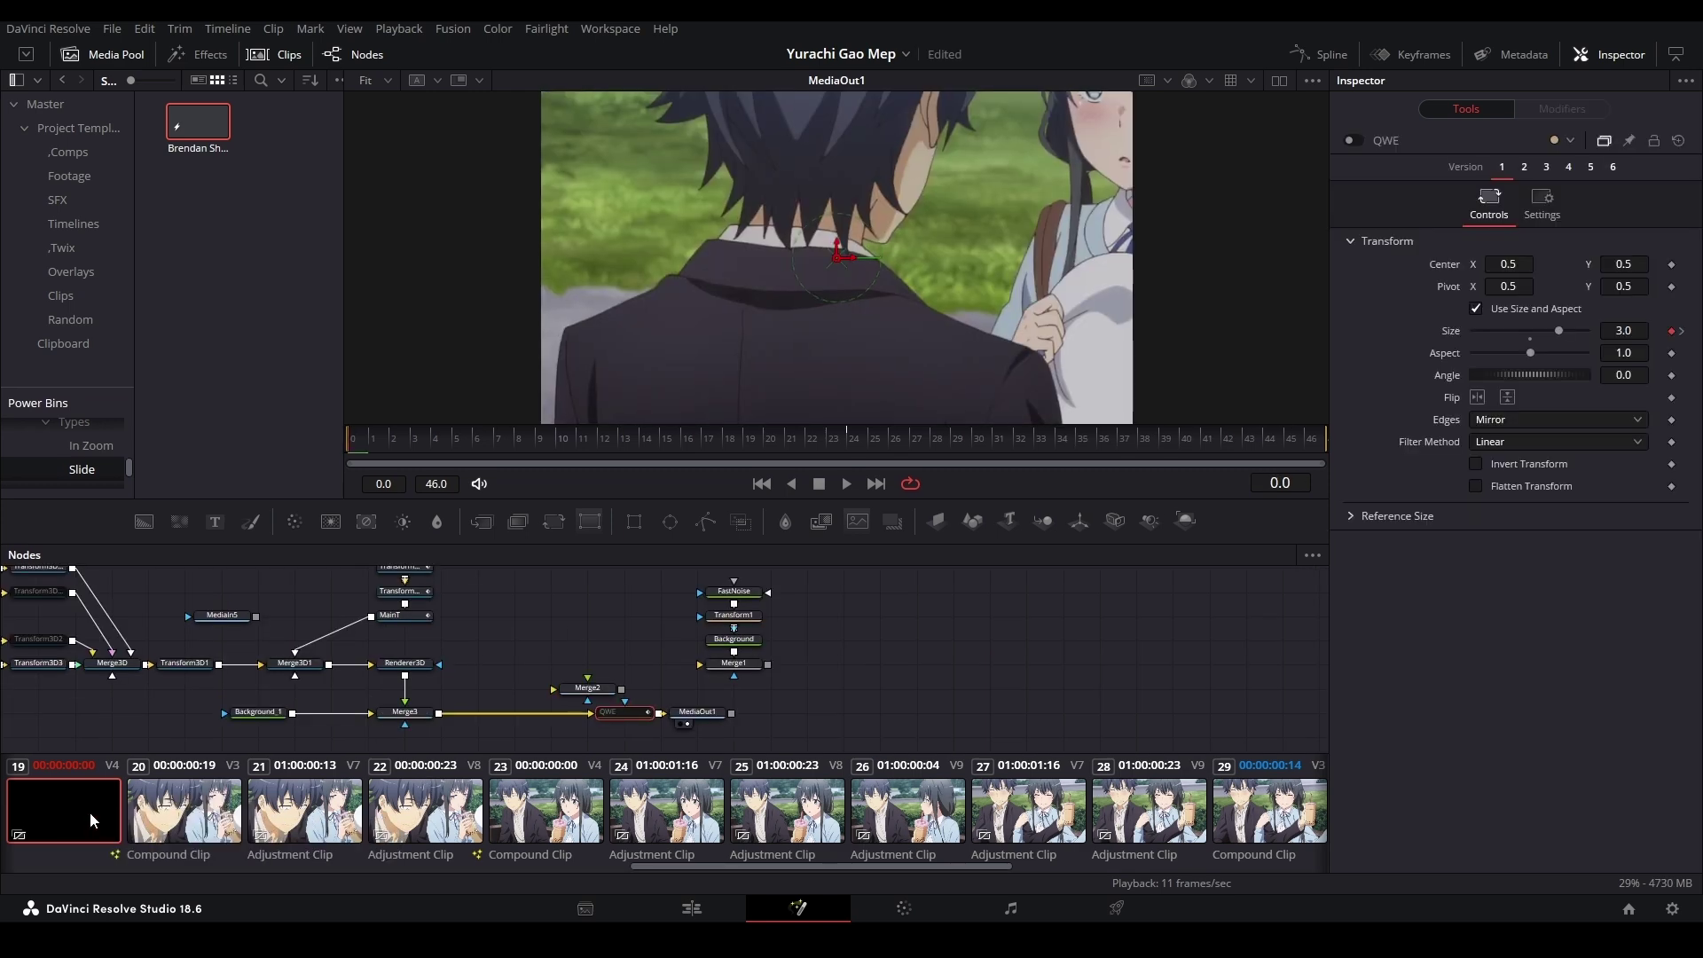
Switch clip 19 back to Composition 1 and hide the clip strip
right_click(89, 812)
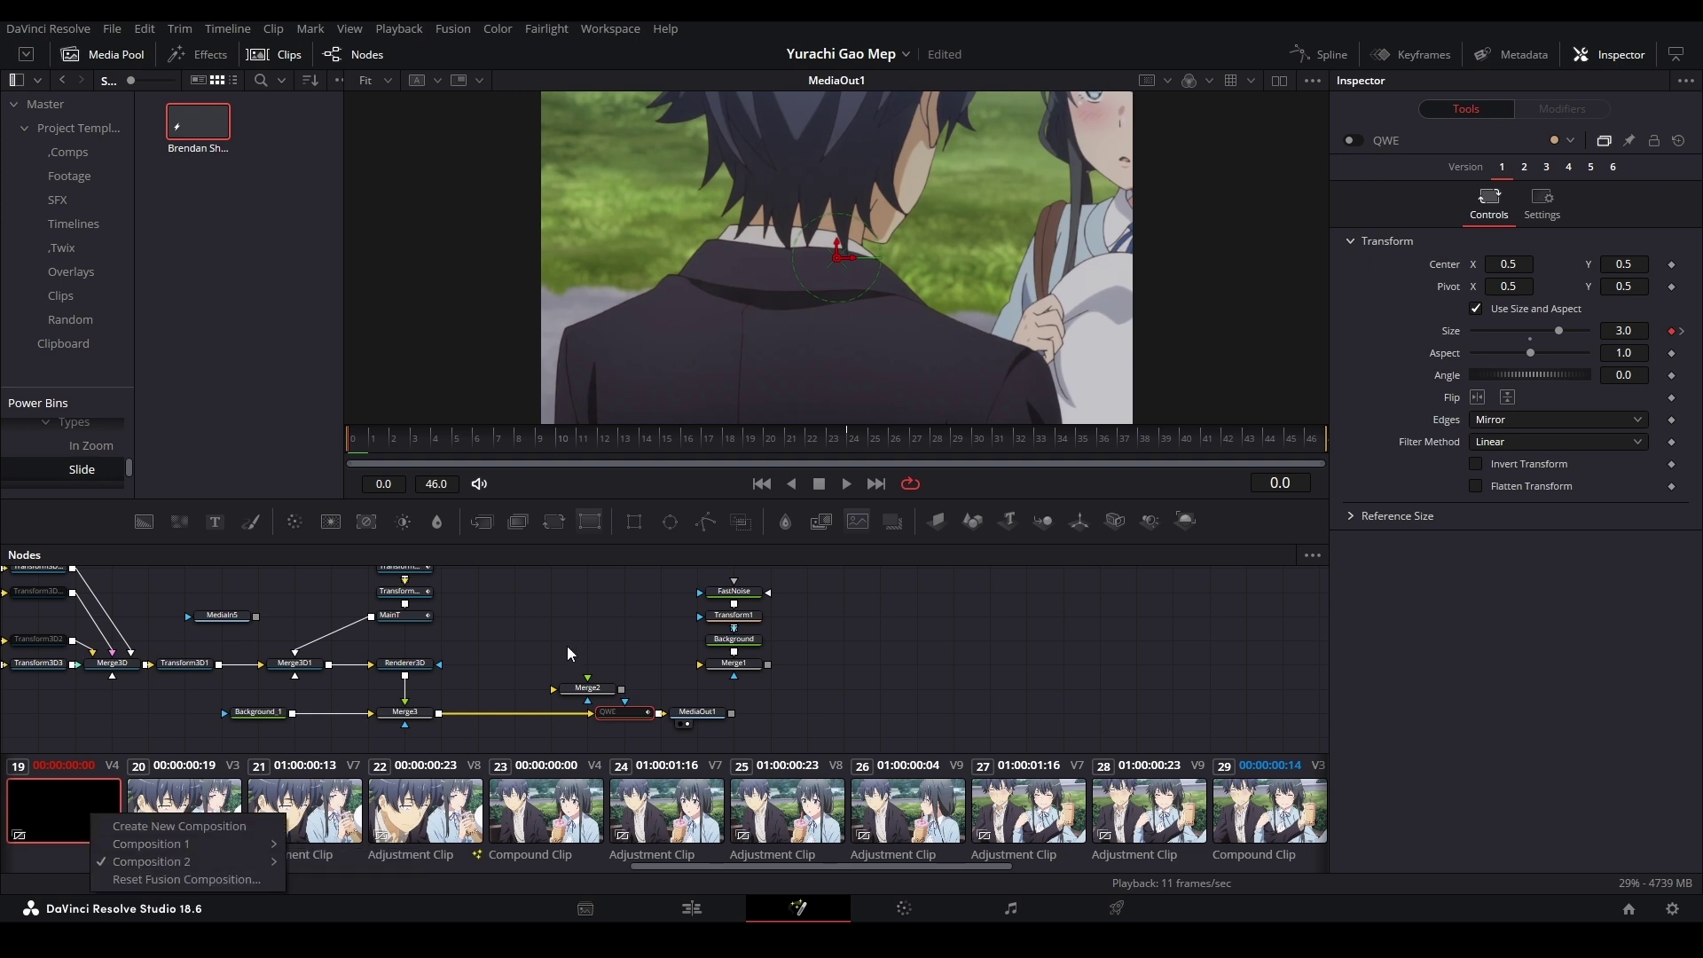
left_click(147, 844)
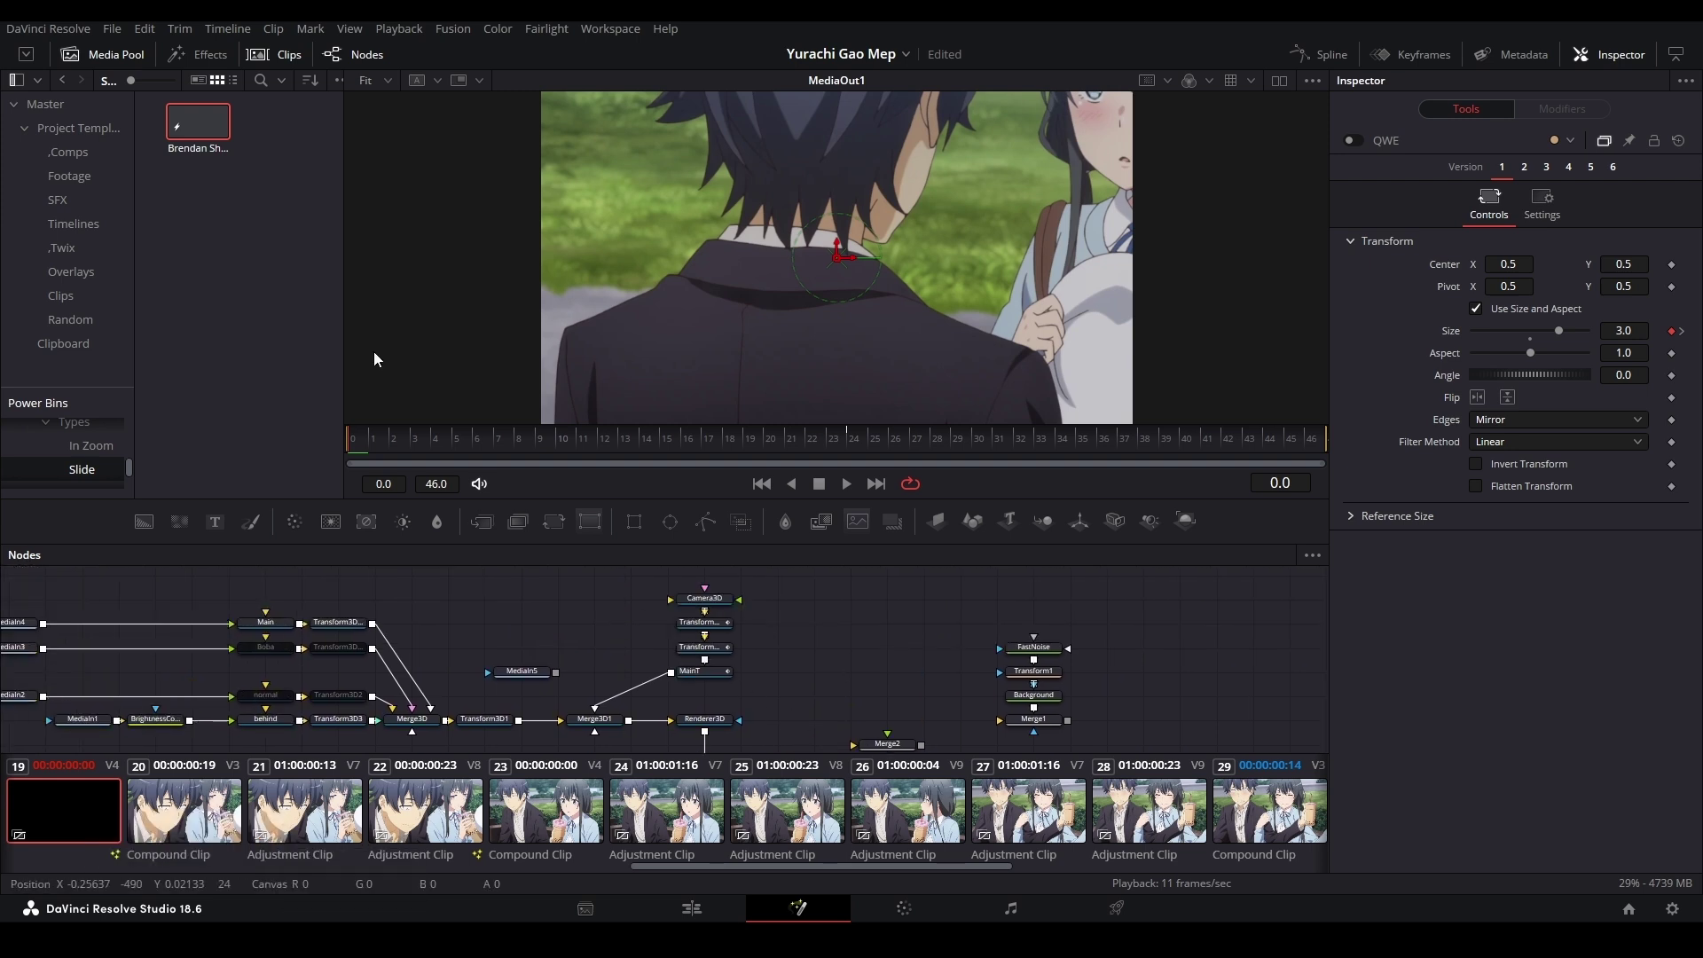
left_click(277, 52)
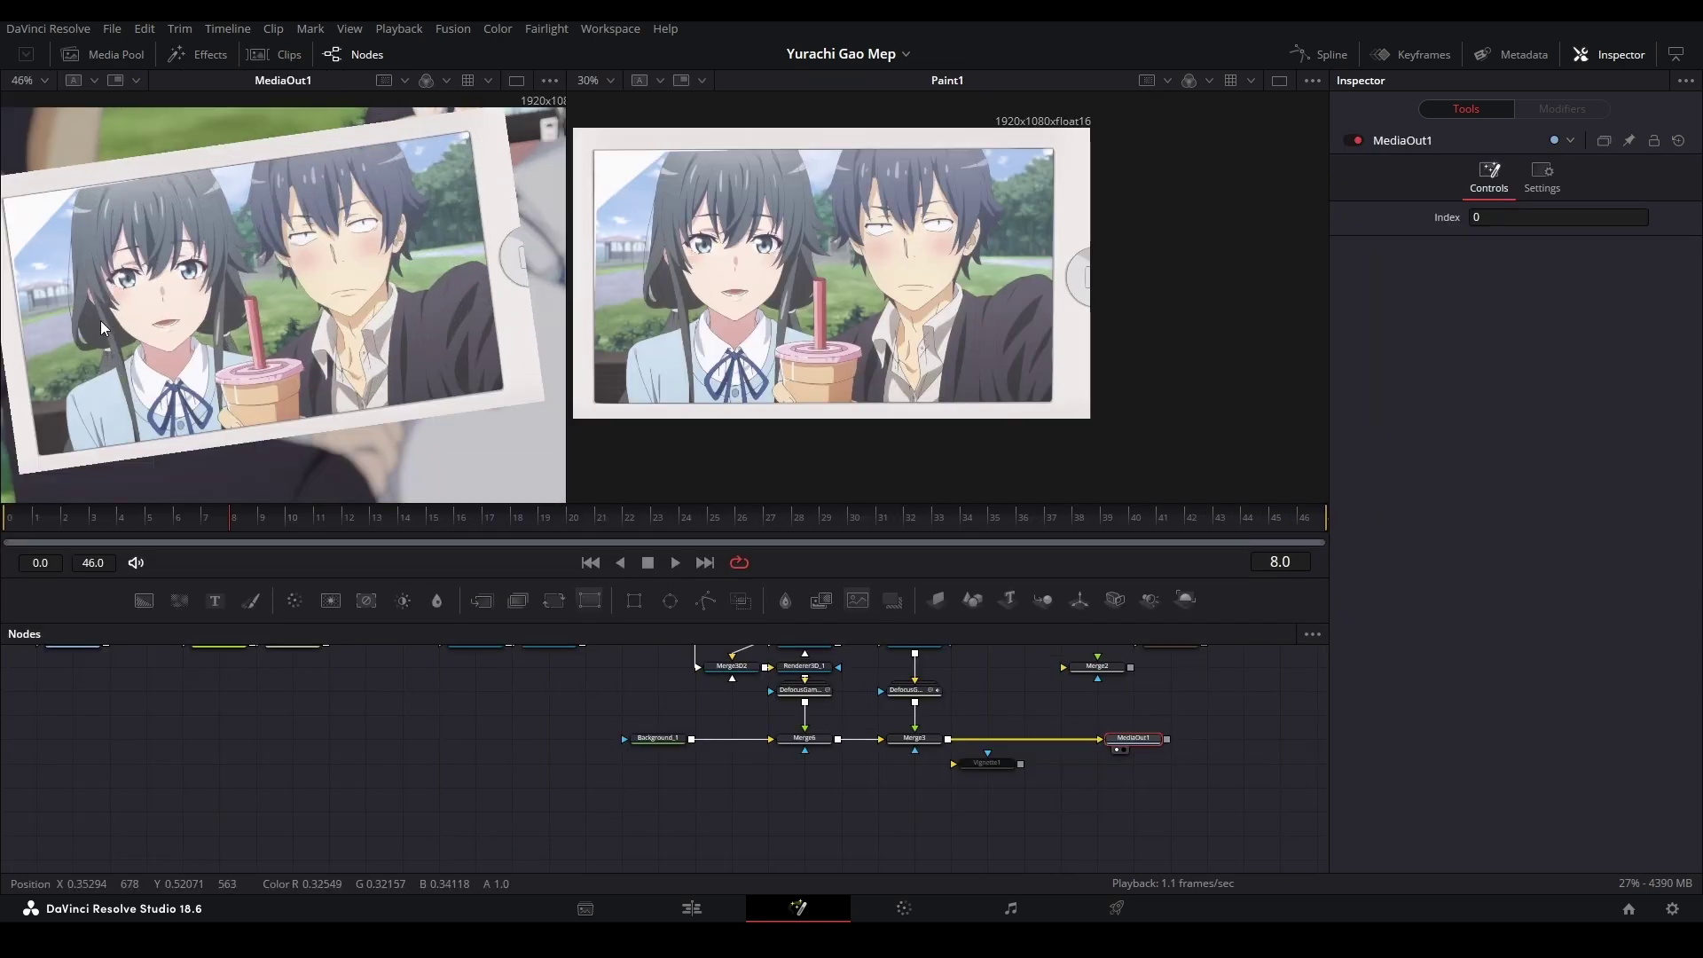
Paint over the round button on the photo frame's right edge with the Paint1 node's off-white brush
left_click_drag(142, 317, 194, 332)
left_click_drag(512, 306, 315, 294)
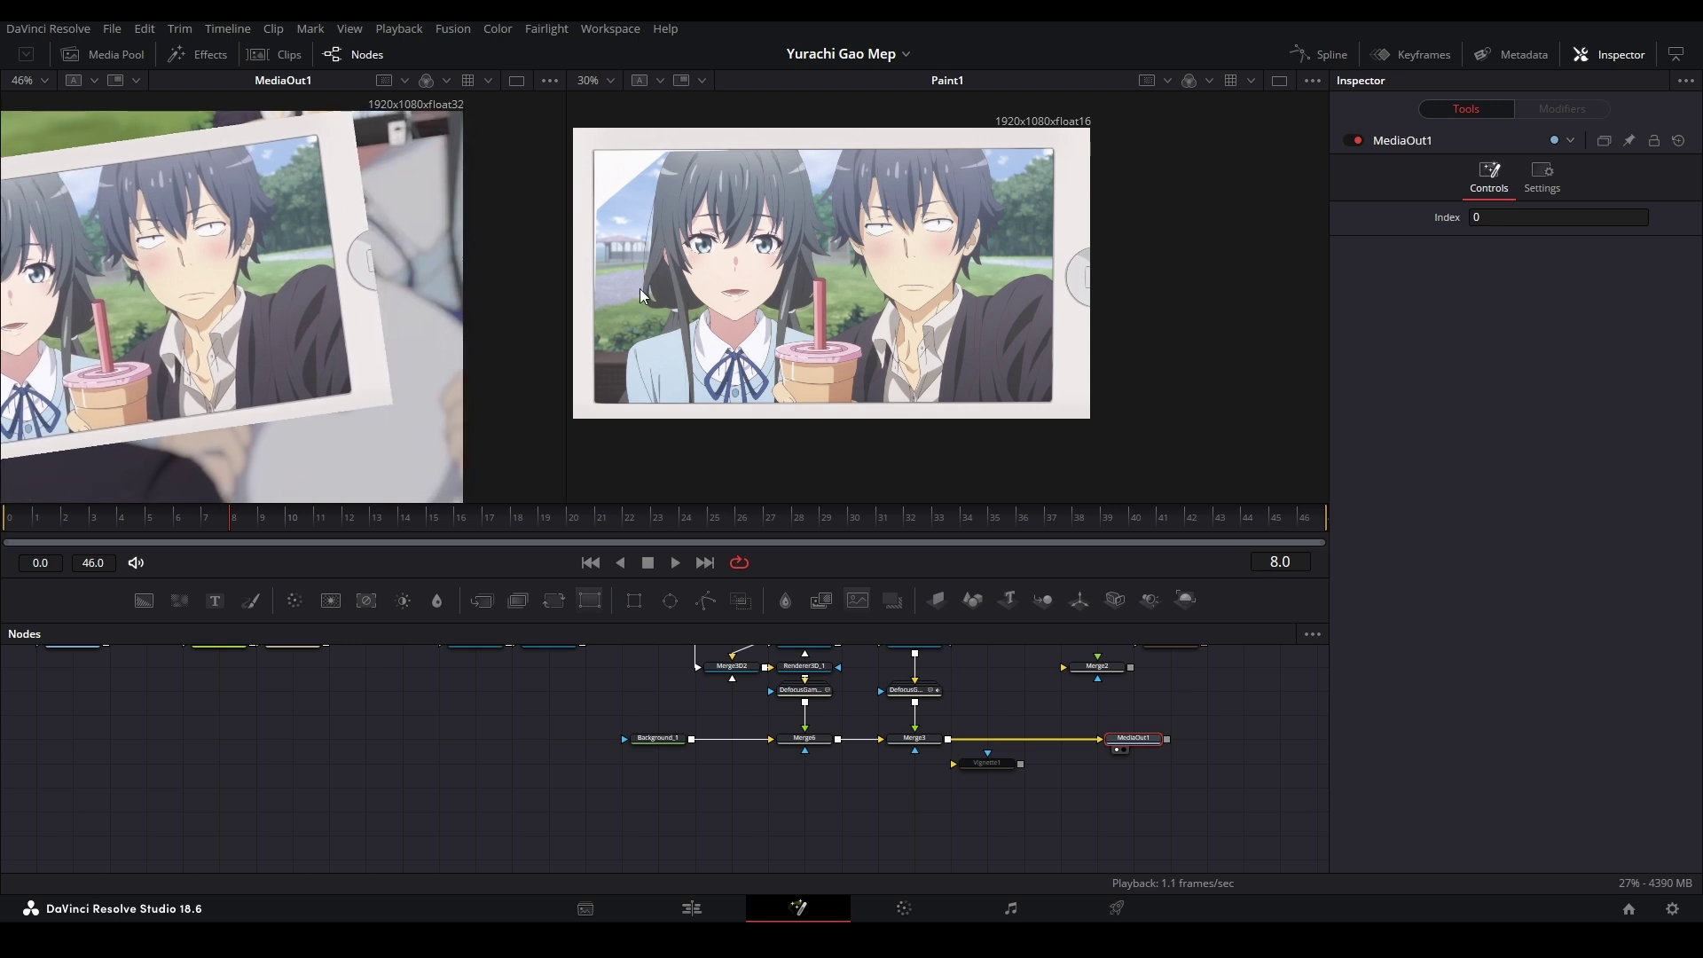
scroll(871, 266, "up", 5)
scroll(754, 779, "up", 5)
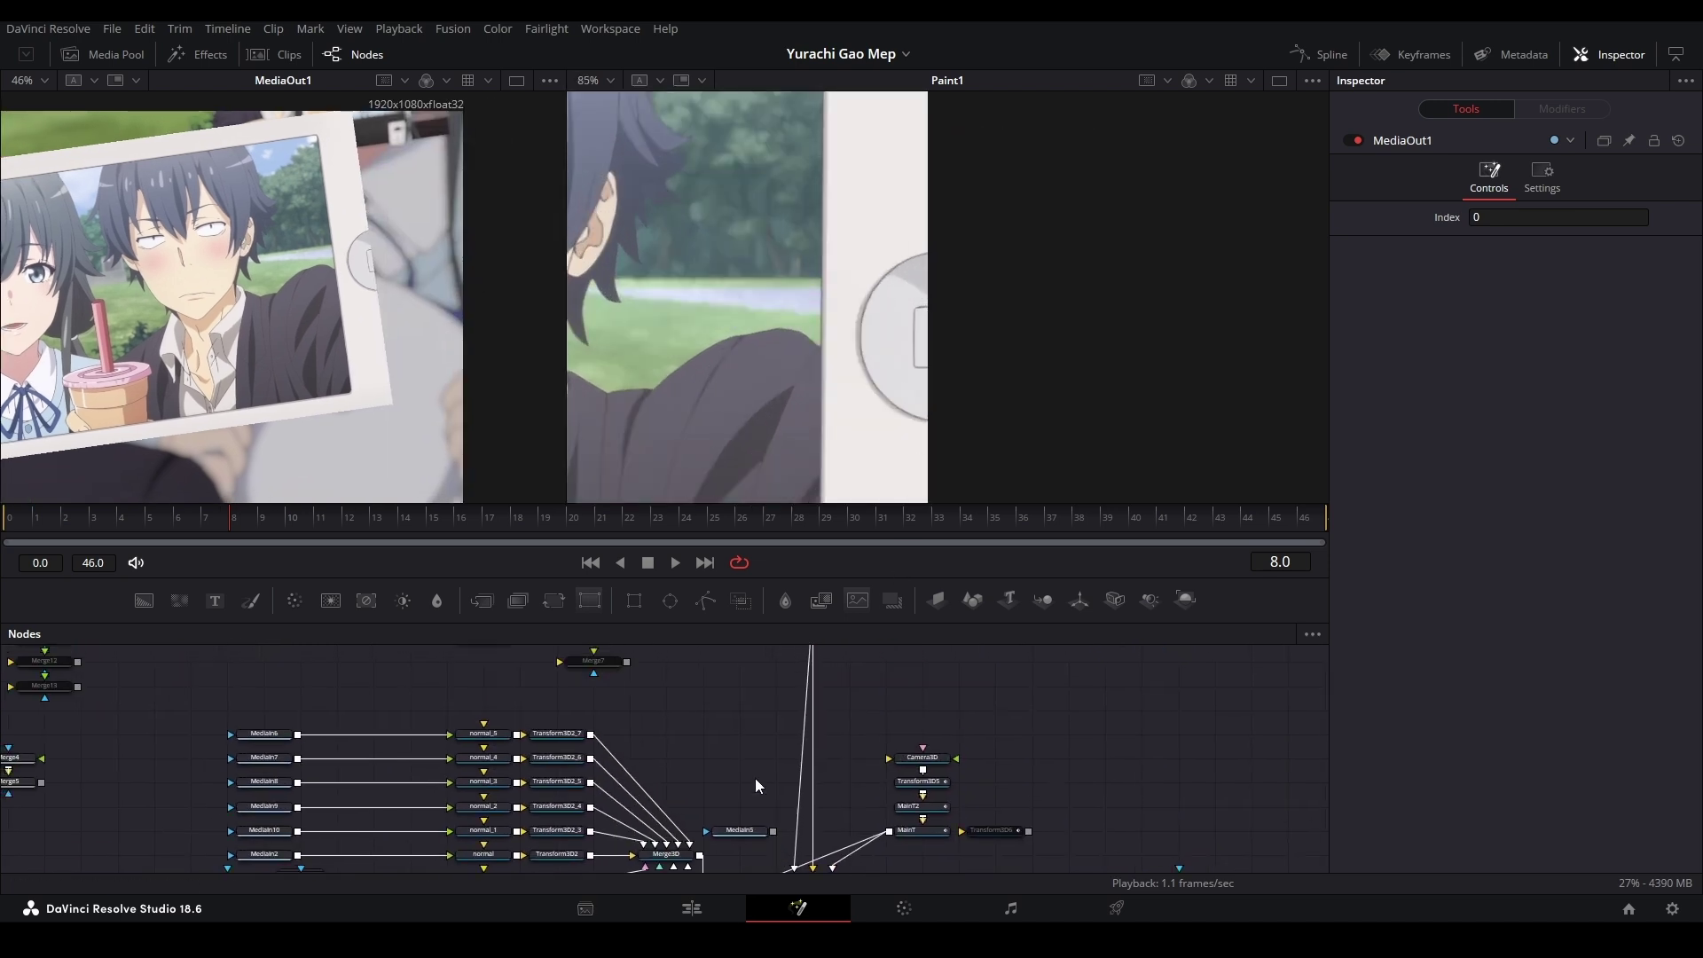
scroll(756, 785, "up", 5)
scroll(707, 711, "left", 2)
left_click(640, 763)
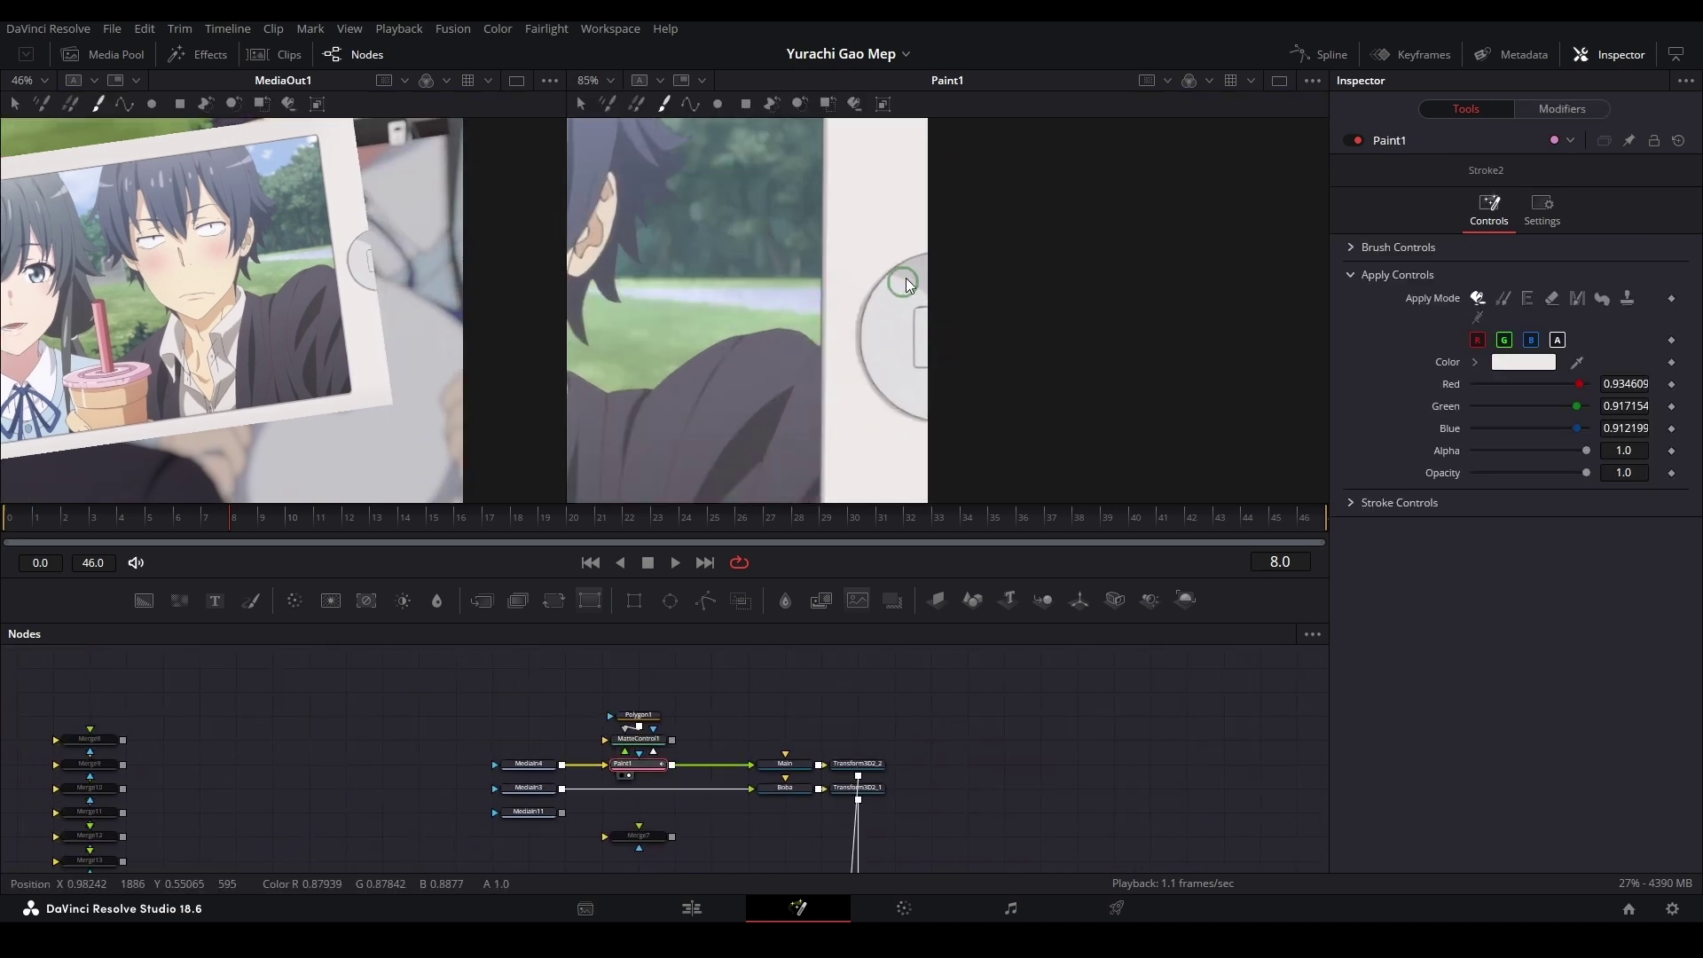
mouse_move(917, 238)
left_mouse_down()
mouse_move(908, 288)
mouse_move(911, 254)
mouse_move(868, 331)
mouse_move(868, 384)
mouse_move(865, 325)
mouse_move(876, 390)
mouse_move(878, 365)
mouse_move(893, 398)
mouse_move(929, 410)
mouse_move(931, 385)
mouse_move(904, 435)
mouse_move(903, 372)
mouse_move(896, 446)
mouse_move(891, 356)
mouse_move(932, 320)
left_mouse_up()
scroll(993, 262, "down", 4)
scroll(459, 312, "down", 2)
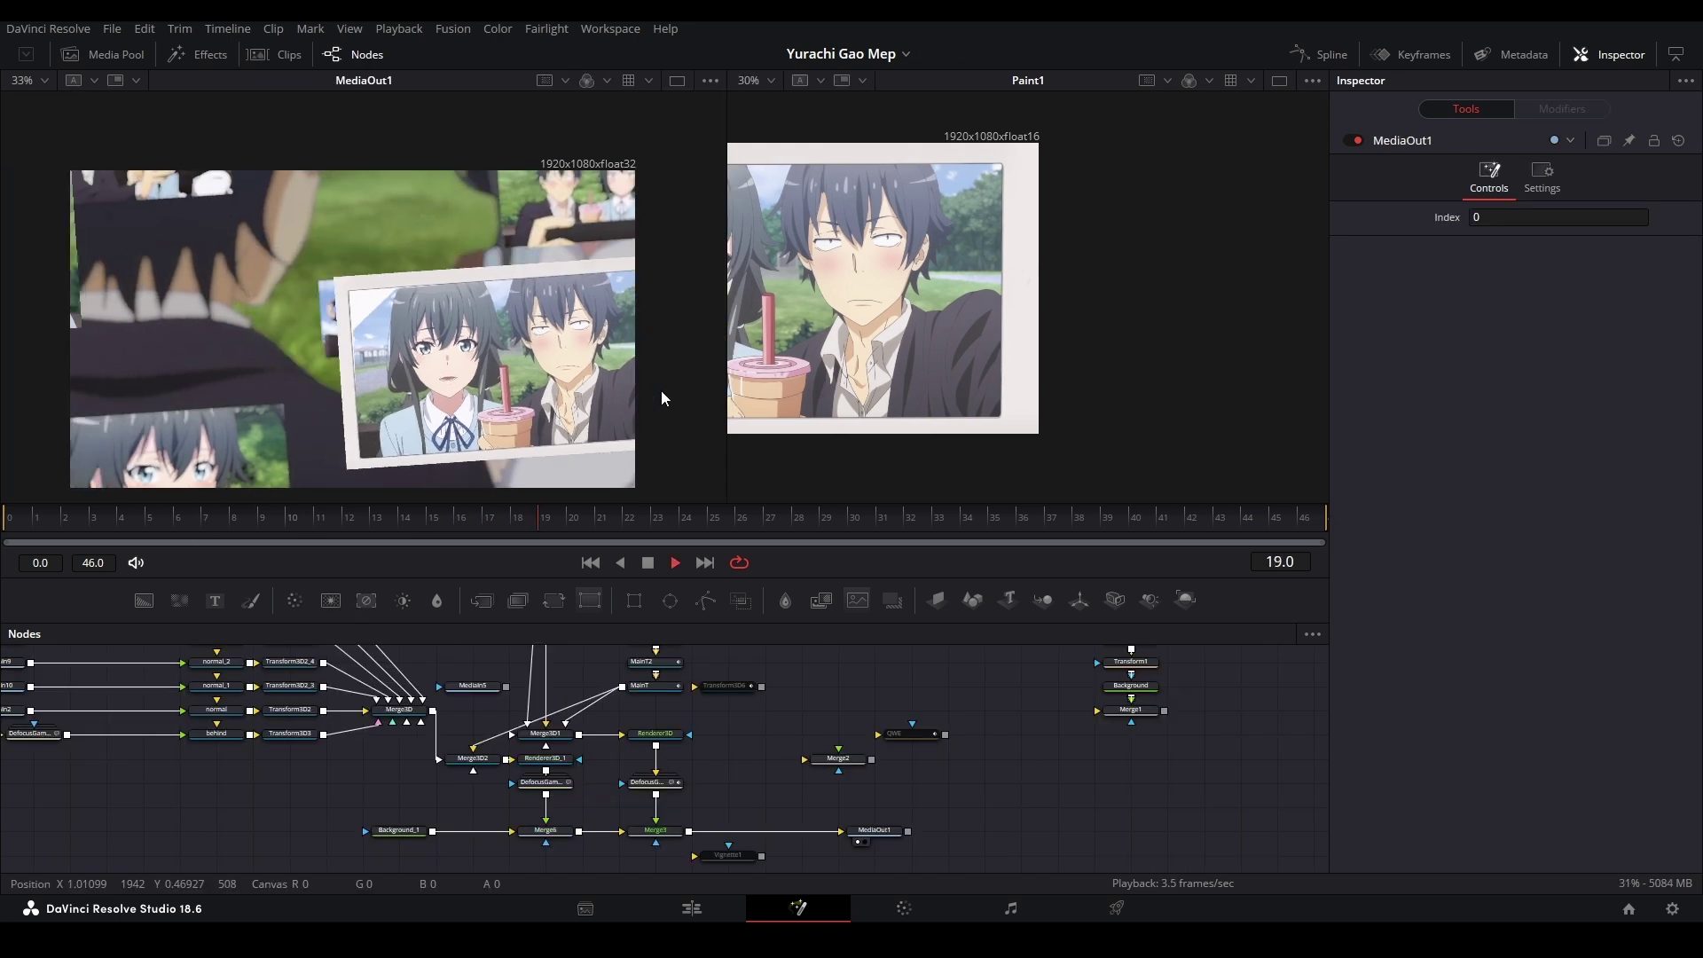
Stop the multi-photo composition's playback at frame 23 and bring its camera and transform nodes into view
key("space")
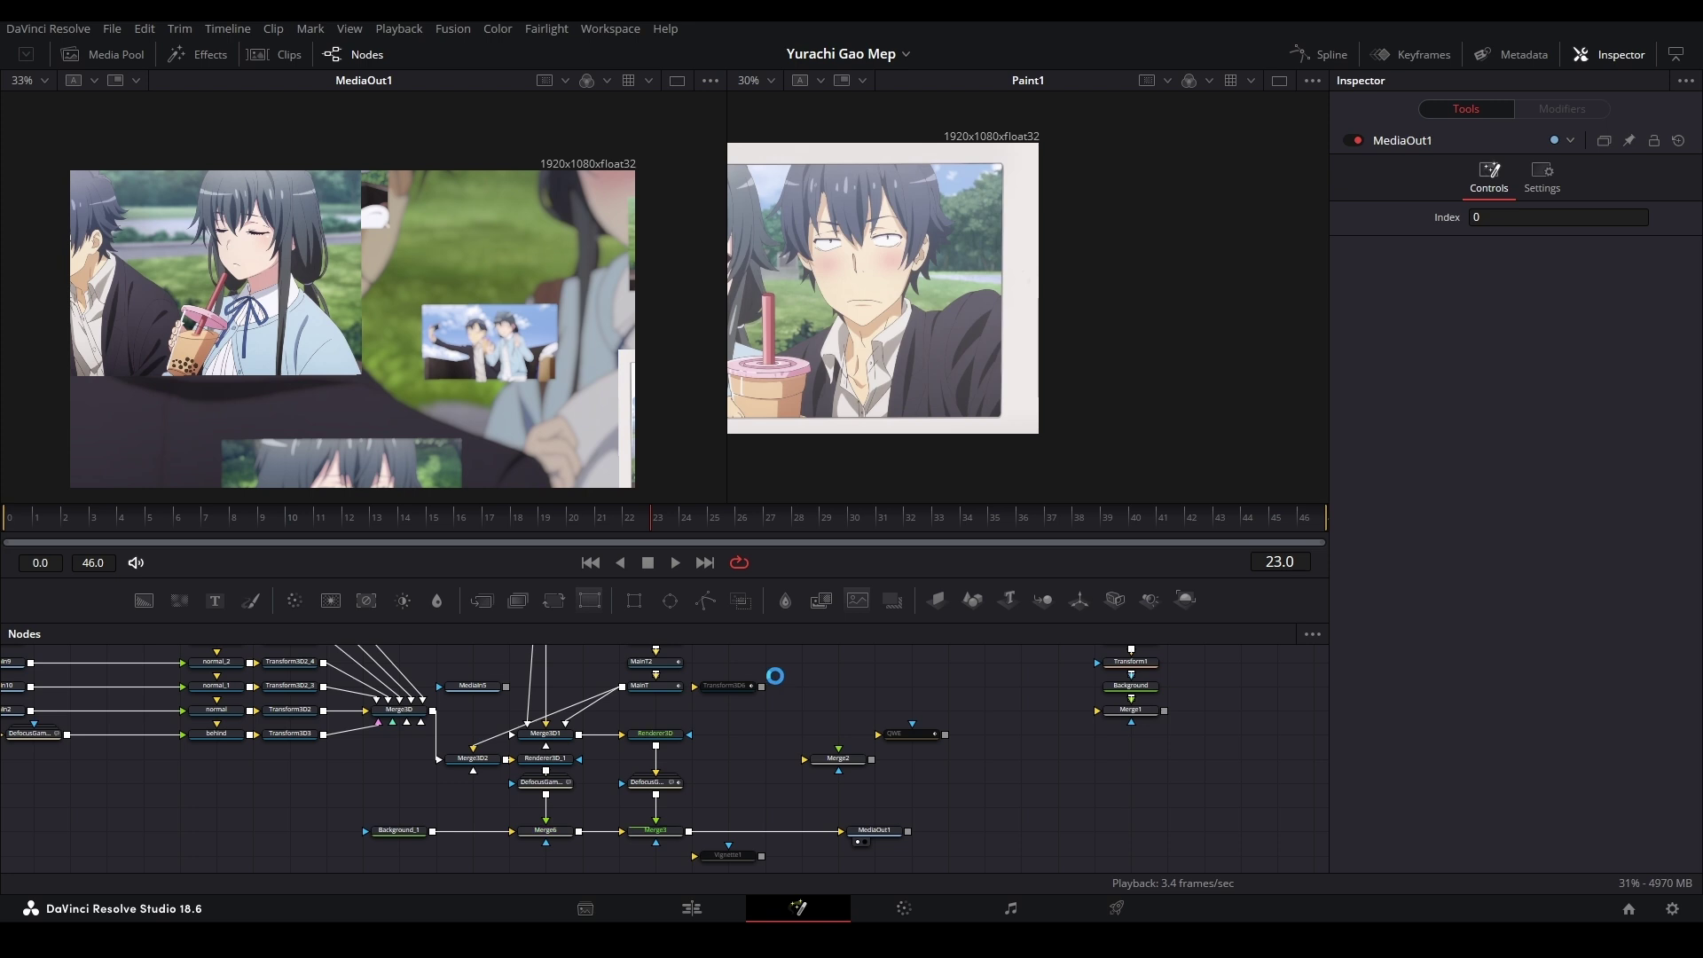
left_click_drag(774, 676, 583, 707)
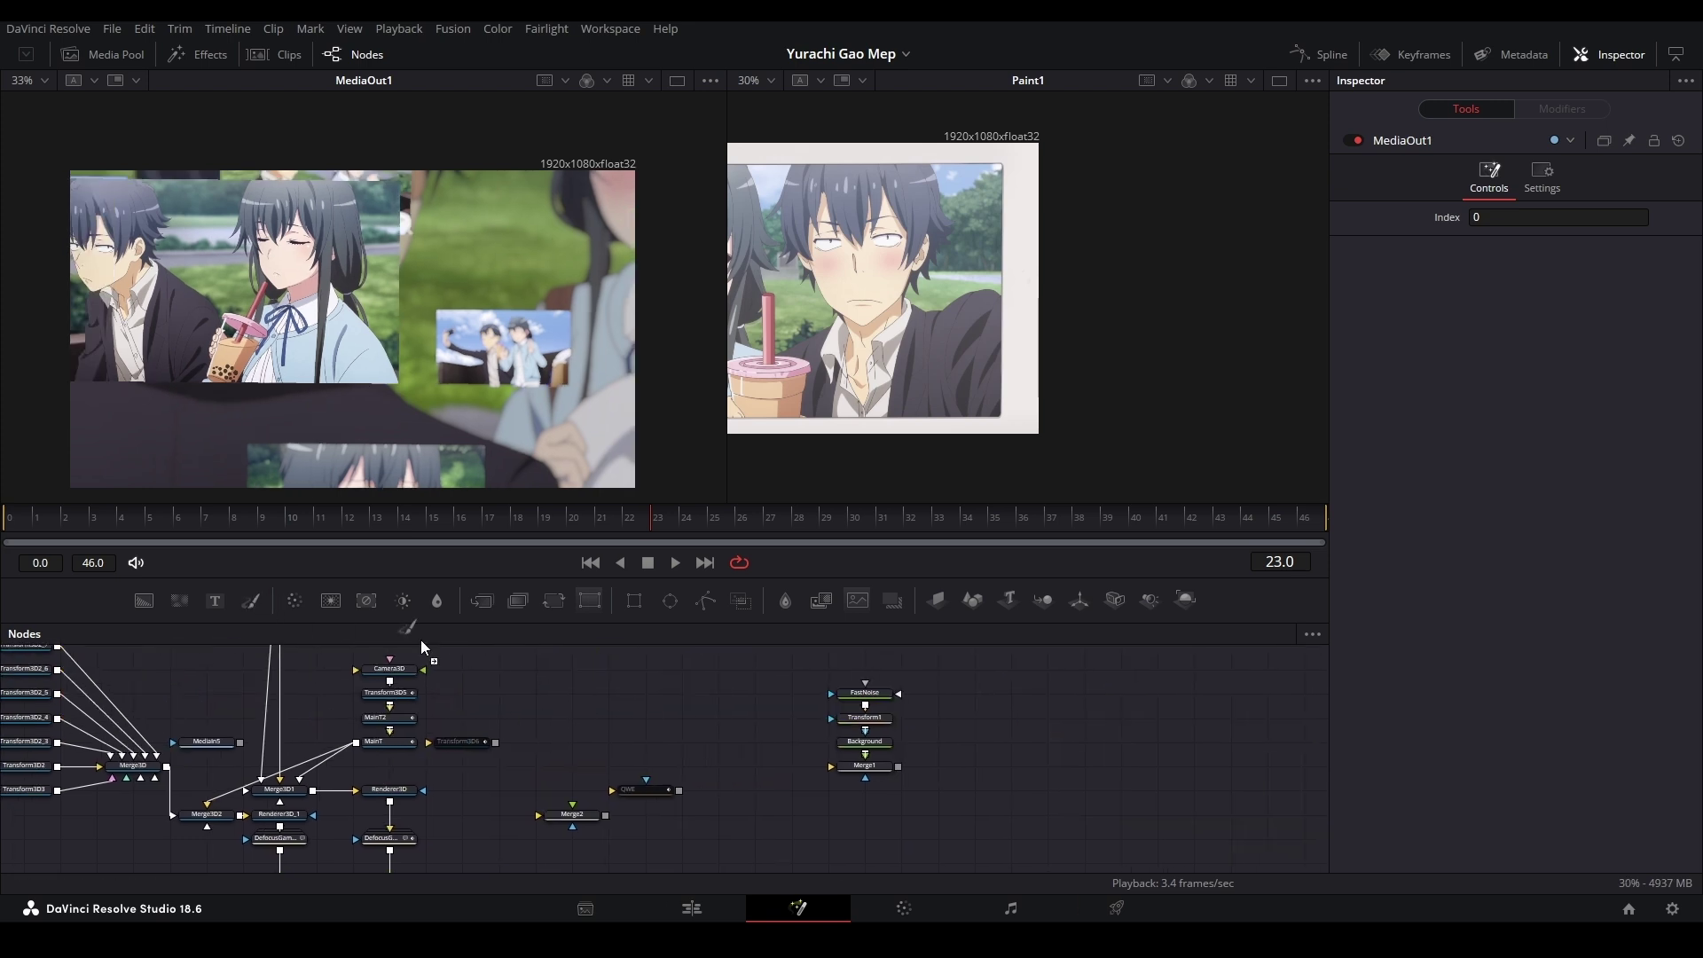
Add a Paint node fed by a black Background node, show it in the second viewer and choose the Stroke brush
left_click_drag(421, 641, 649, 677)
mouse_move(144, 601)
left_mouse_down()
mouse_move(492, 682)
mouse_move(633, 683)
mouse_move(638, 707)
left_mouse_up()
key("2")
left_click_drag(519, 684, 666, 664)
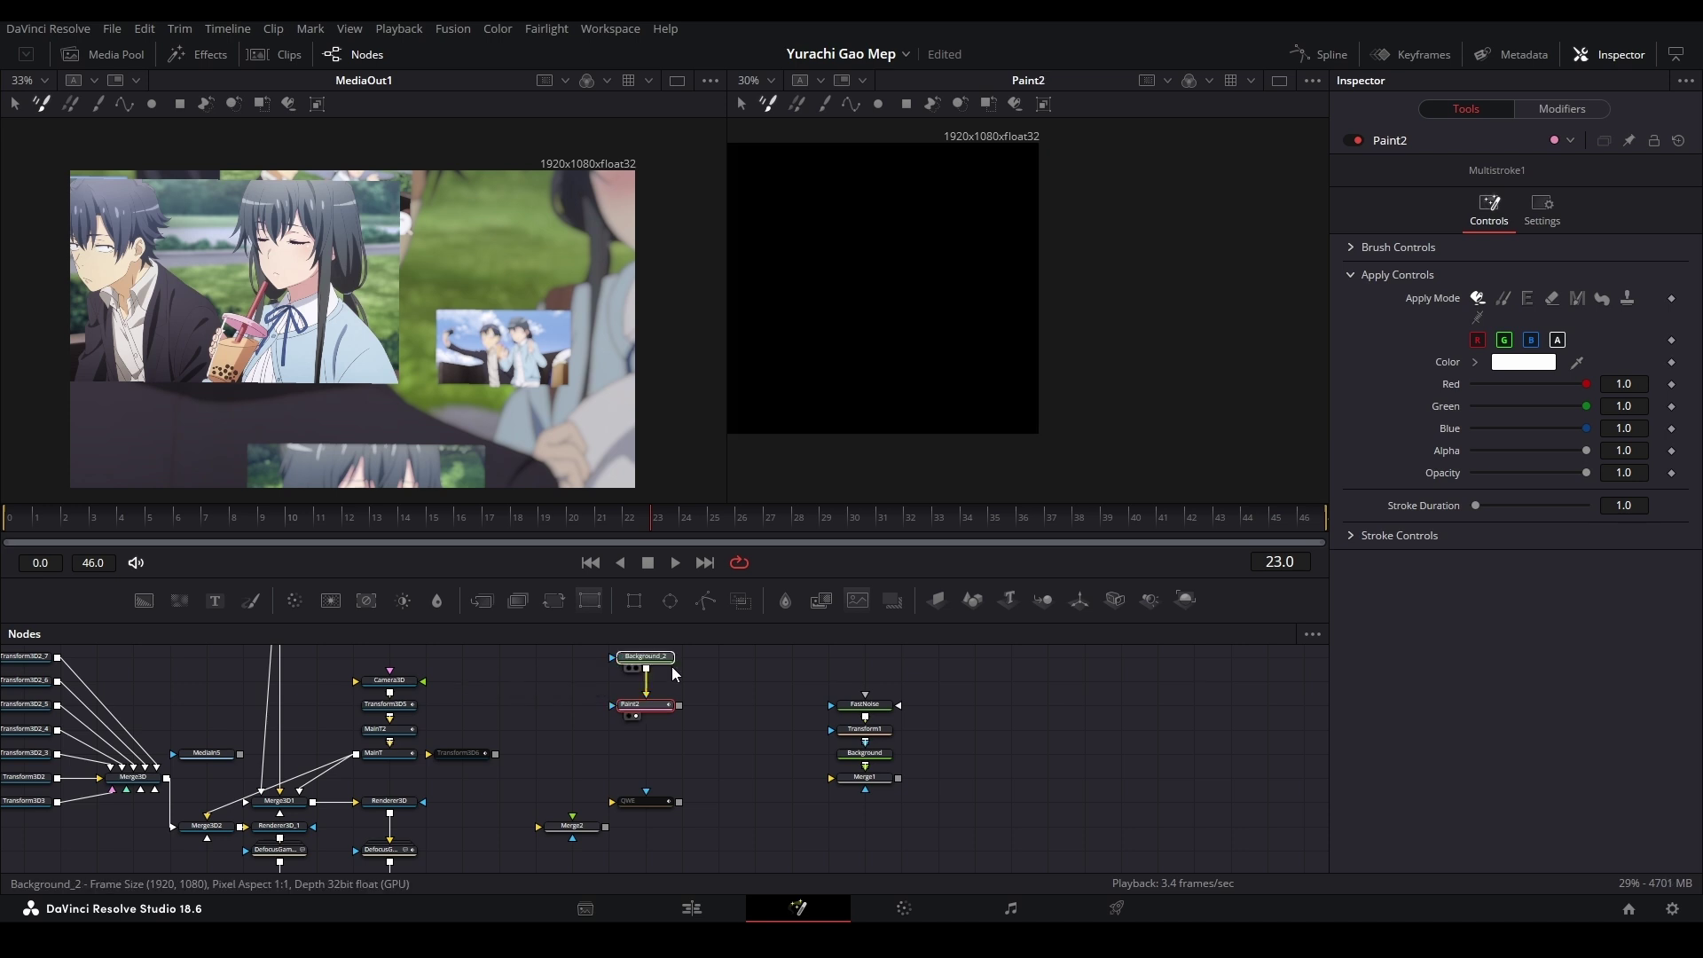
left_click(659, 714)
left_click(825, 104)
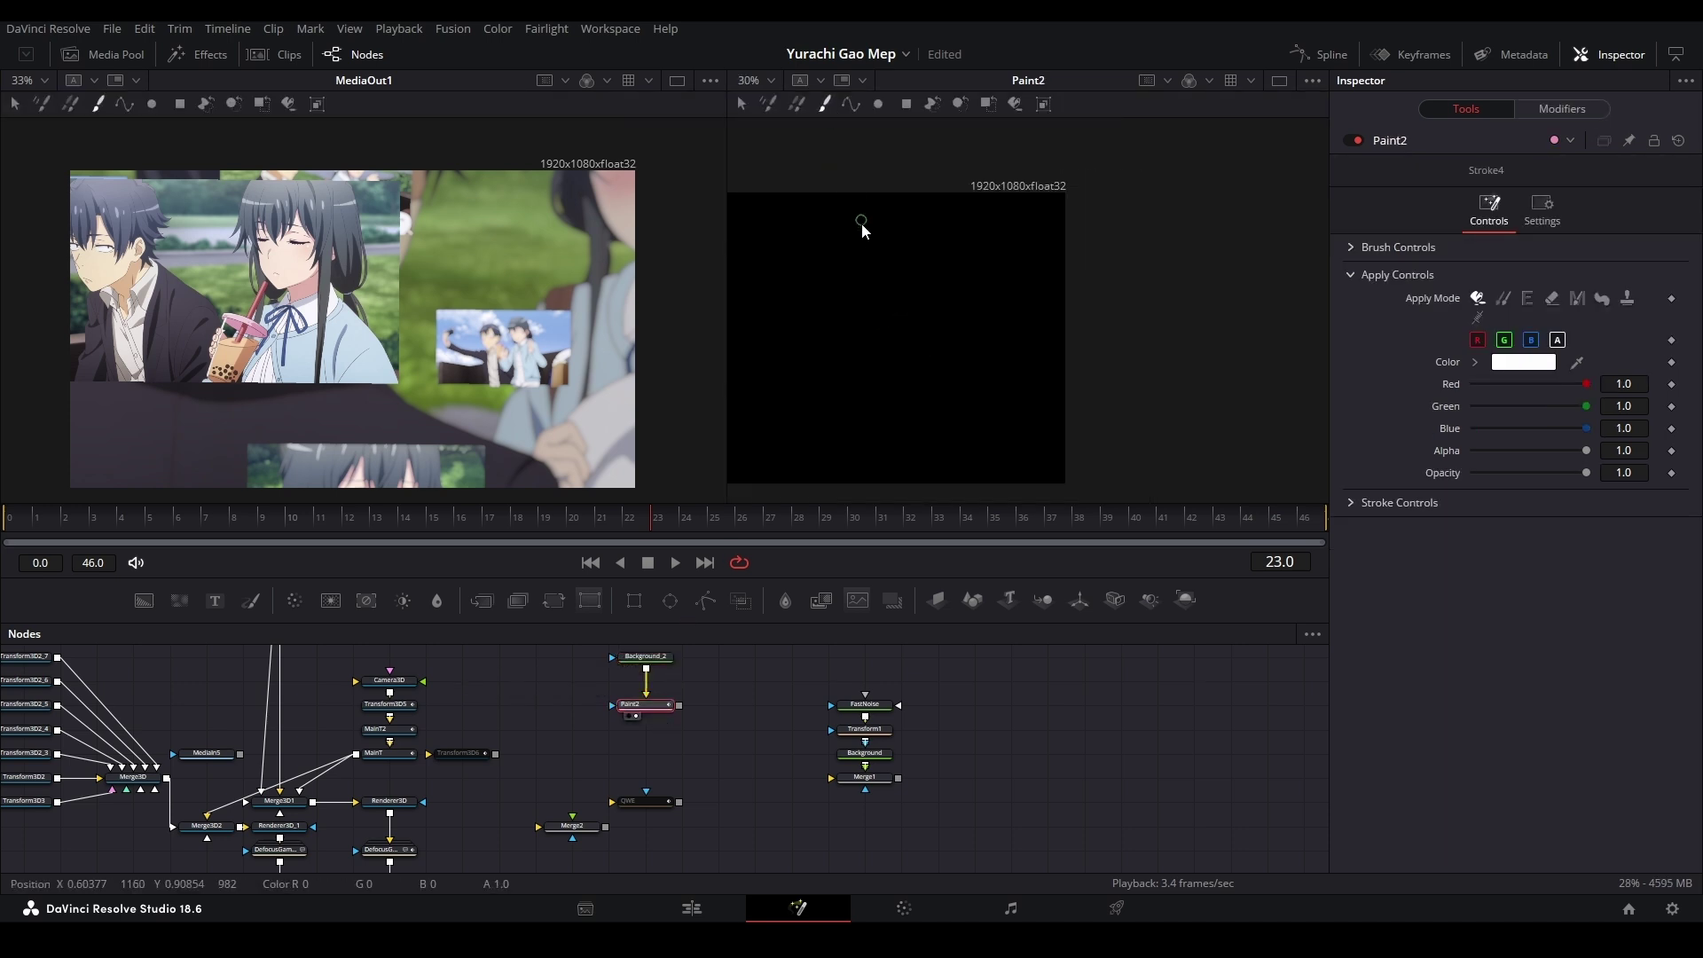
Try two freehand white strokes on the black Paint2 canvas, undoing each one
scroll(863, 229, "down", 3)
mouse_move(923, 259)
left_mouse_down()
mouse_move(999, 278)
mouse_move(928, 335)
mouse_move(1121, 305)
left_mouse_up()
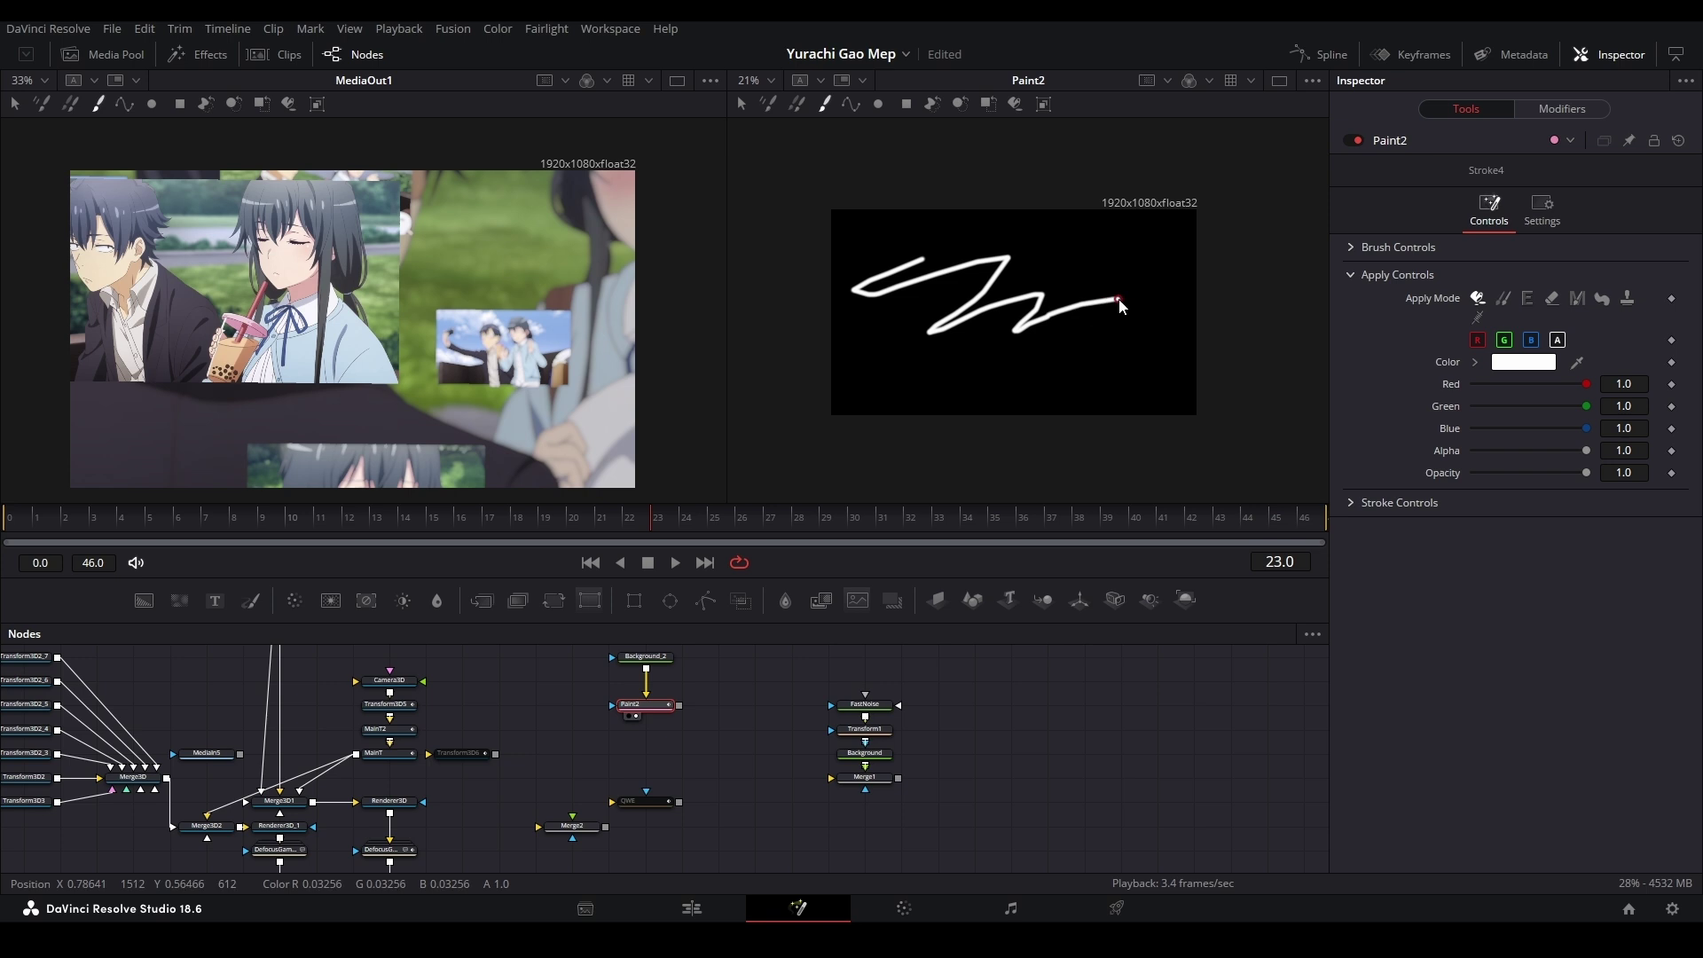
key("ctrl+z")
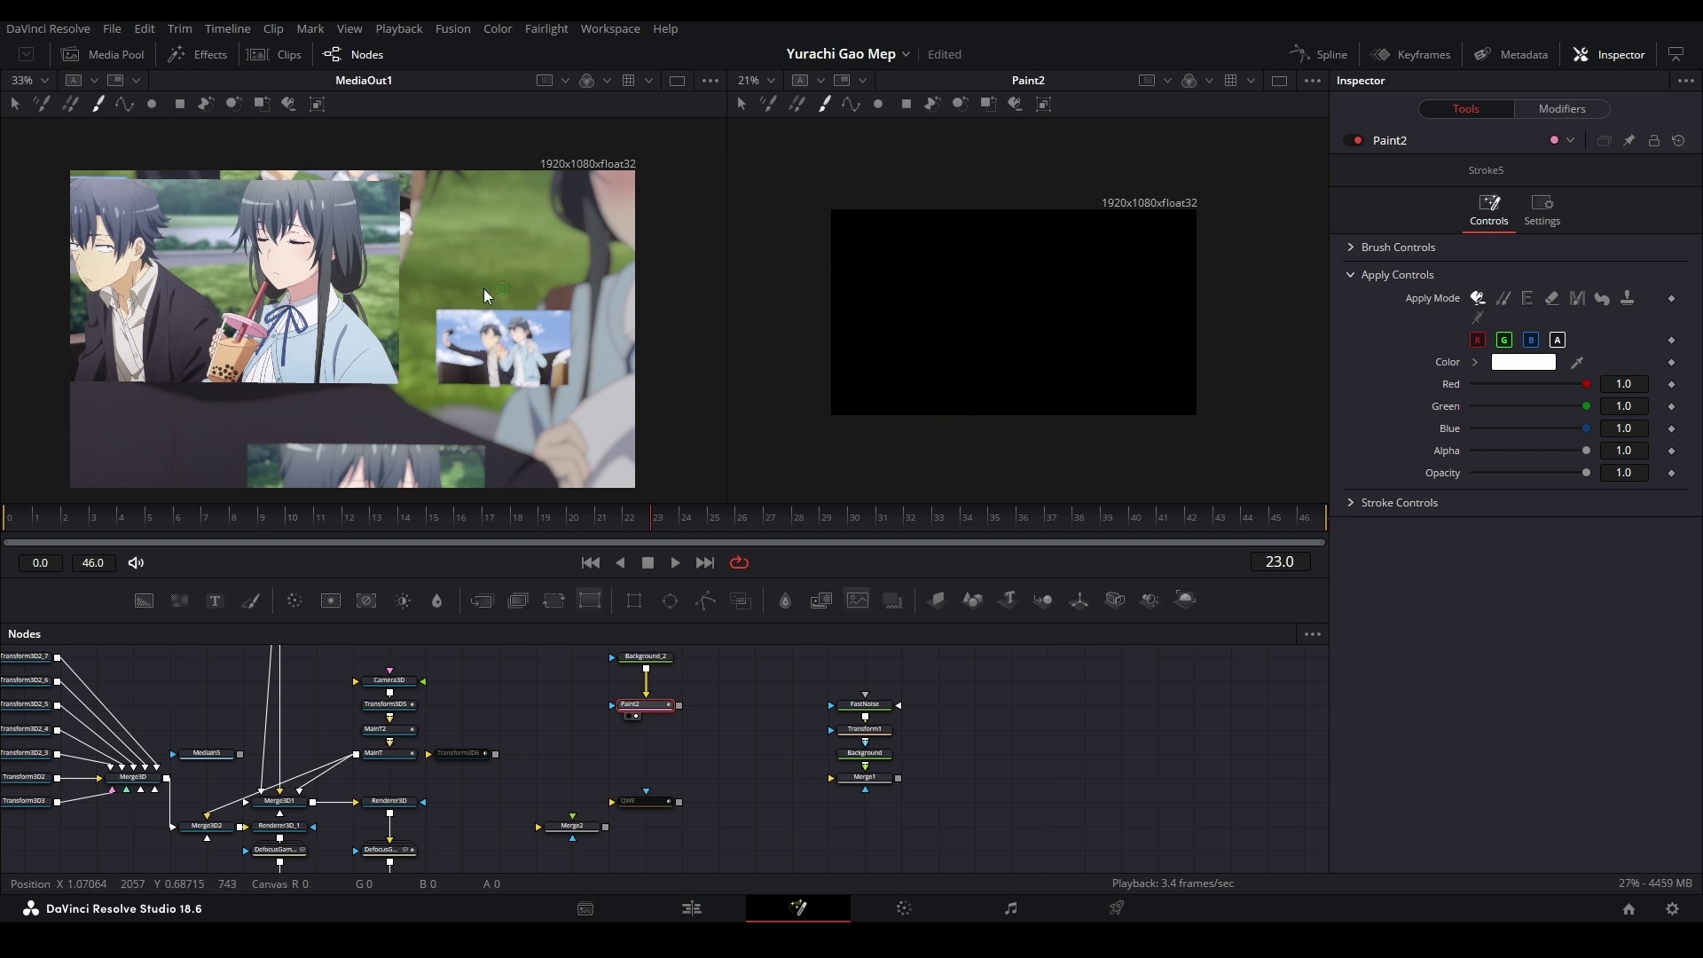
mouse_move(912, 252)
left_mouse_down()
mouse_move(946, 303)
mouse_move(1038, 275)
mouse_move(1001, 282)
mouse_move(1005, 327)
left_mouse_up()
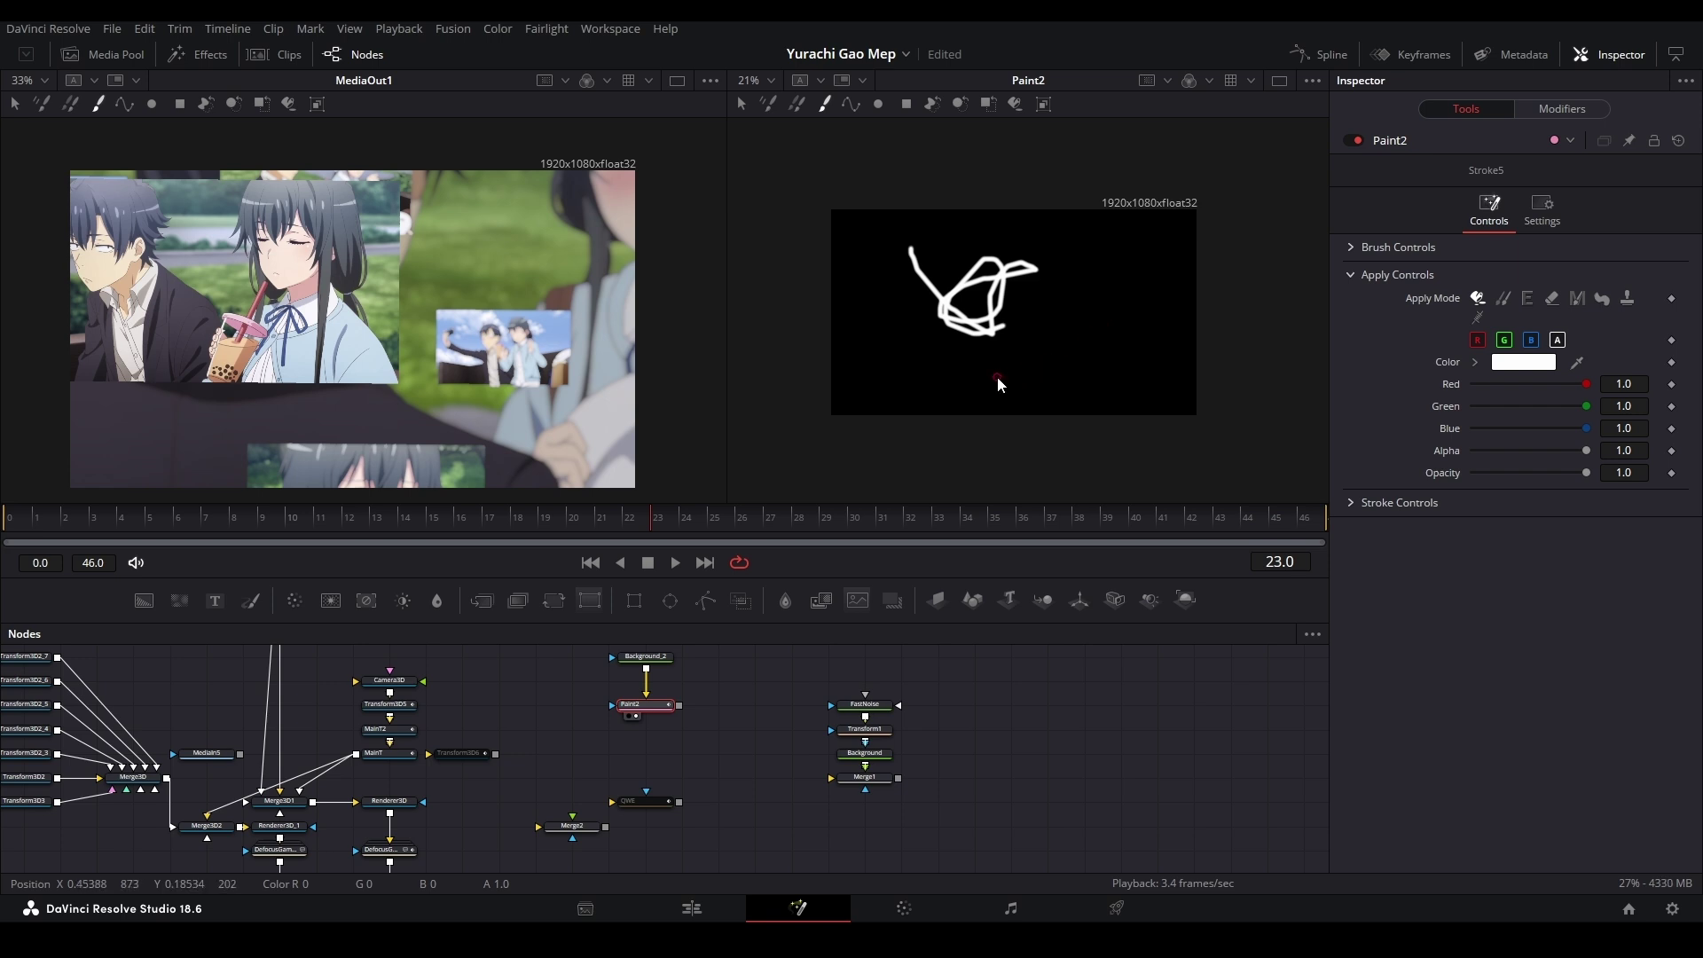
key("ctrl+z")
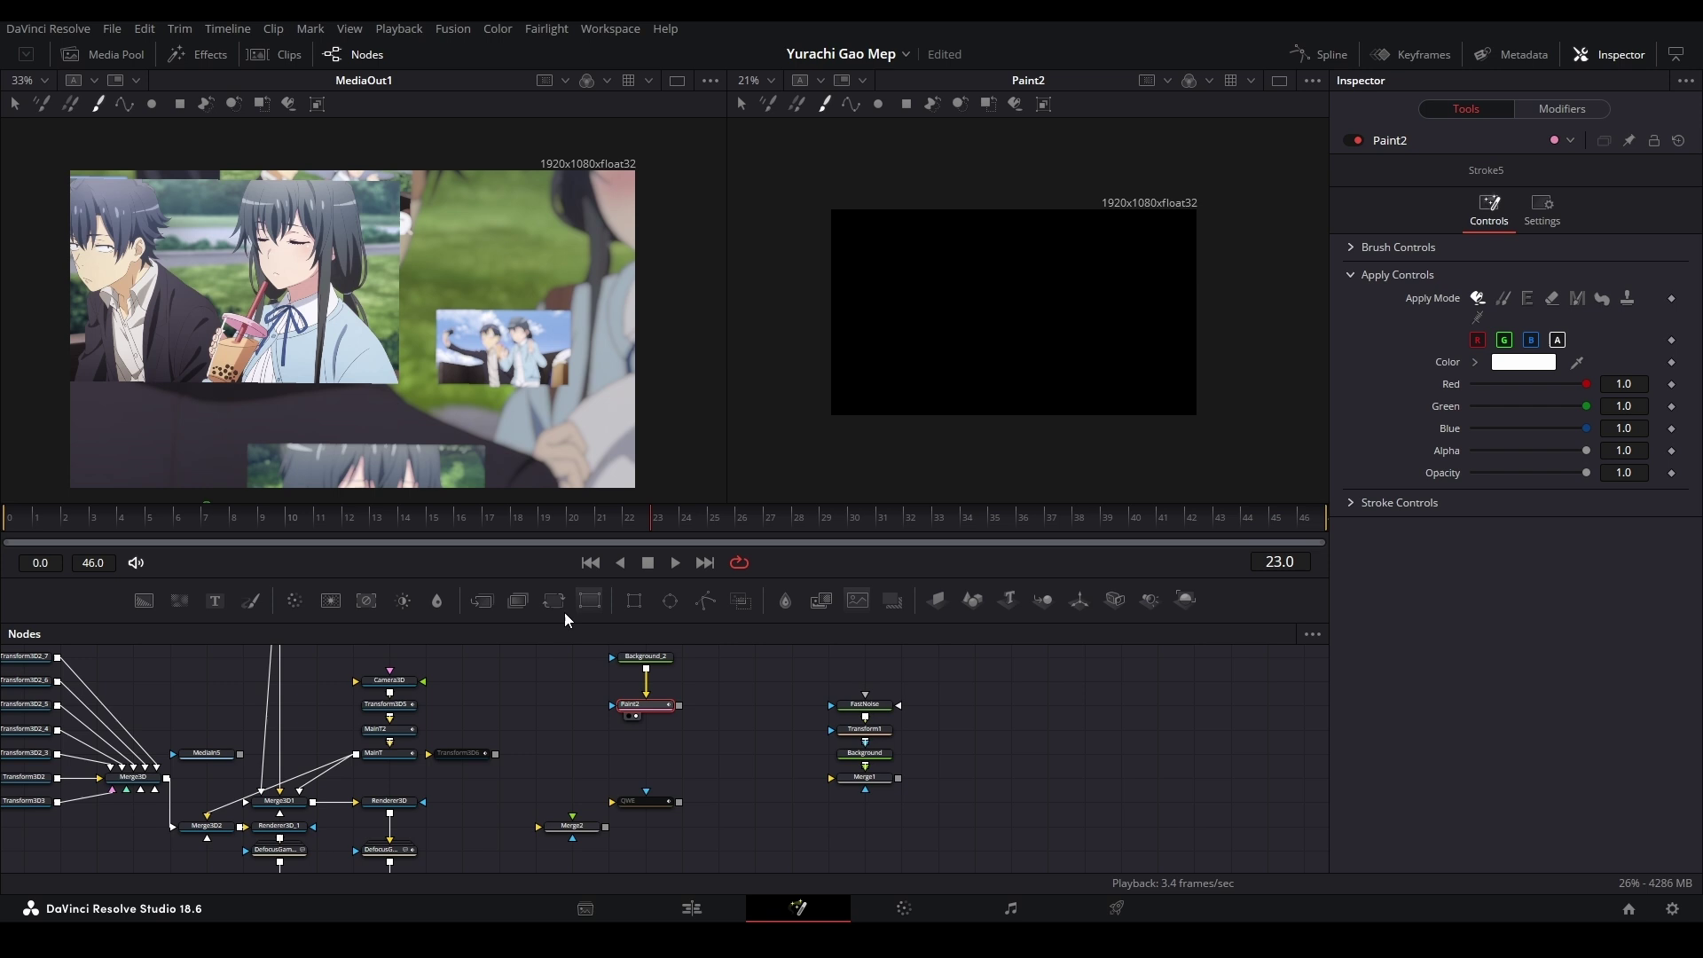
Delete the trial Background_2 and Paint2 nodes together
left_click_drag(607, 727, 653, 653)
scroll(653, 653, "up", 2)
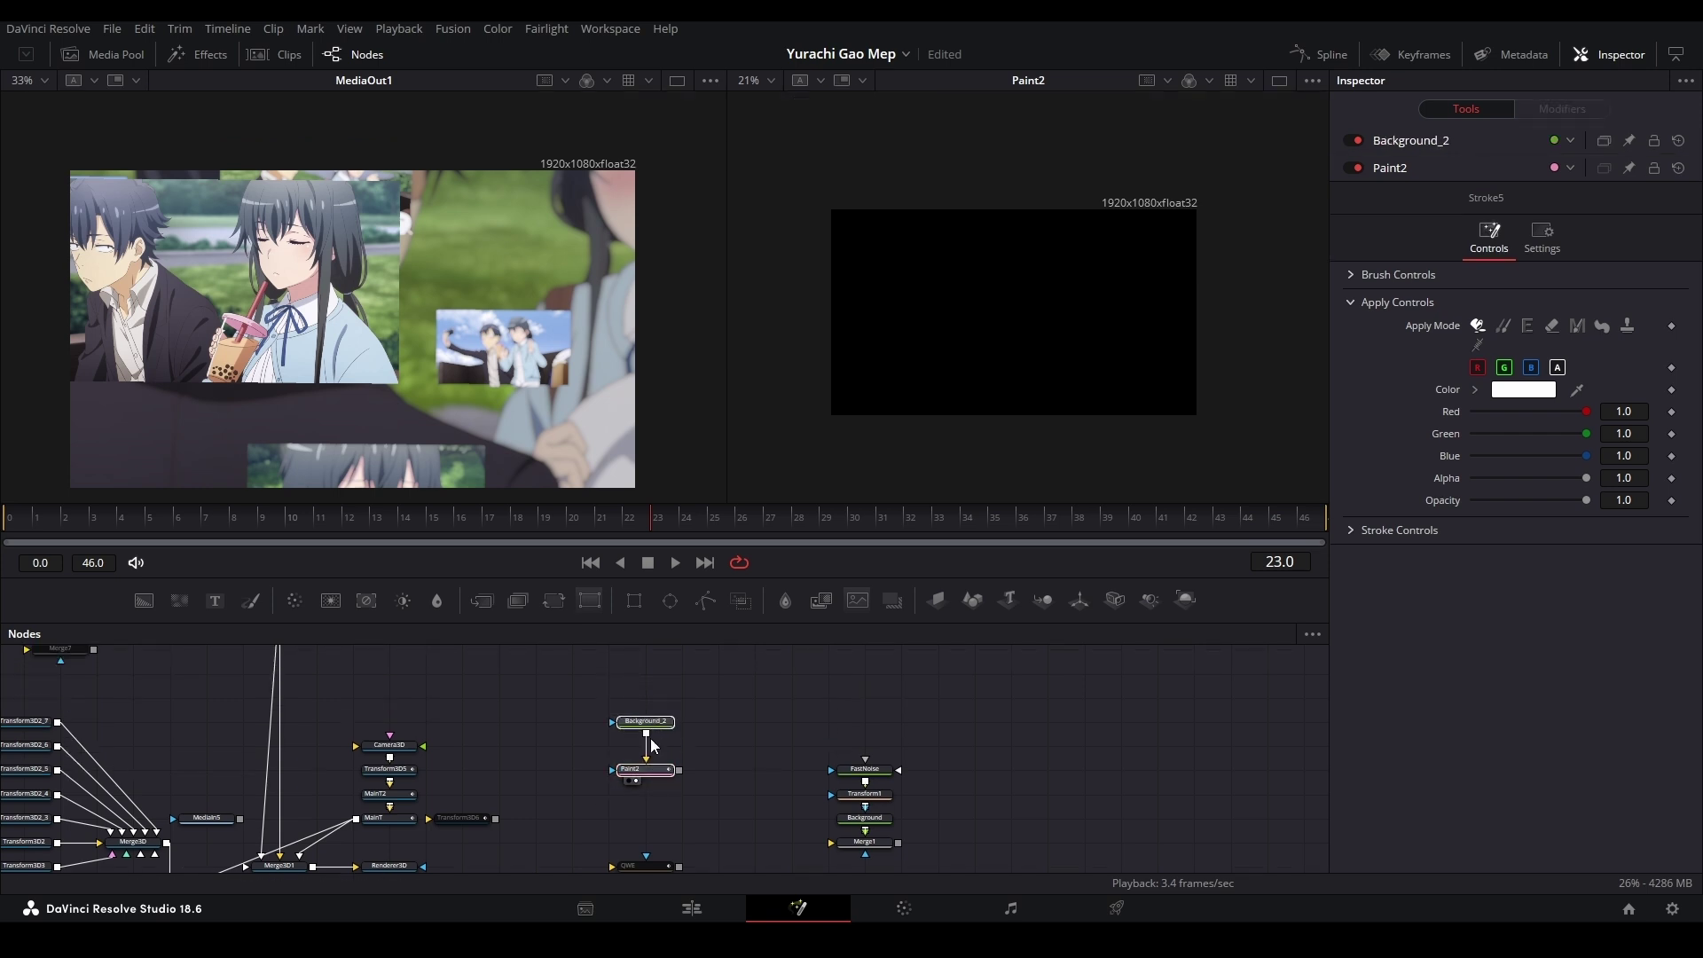
key("Delete")
Add a Background node in empty graph space, attach a Paint node to it and display the Paint node's output
scroll(465, 344, "up", 15)
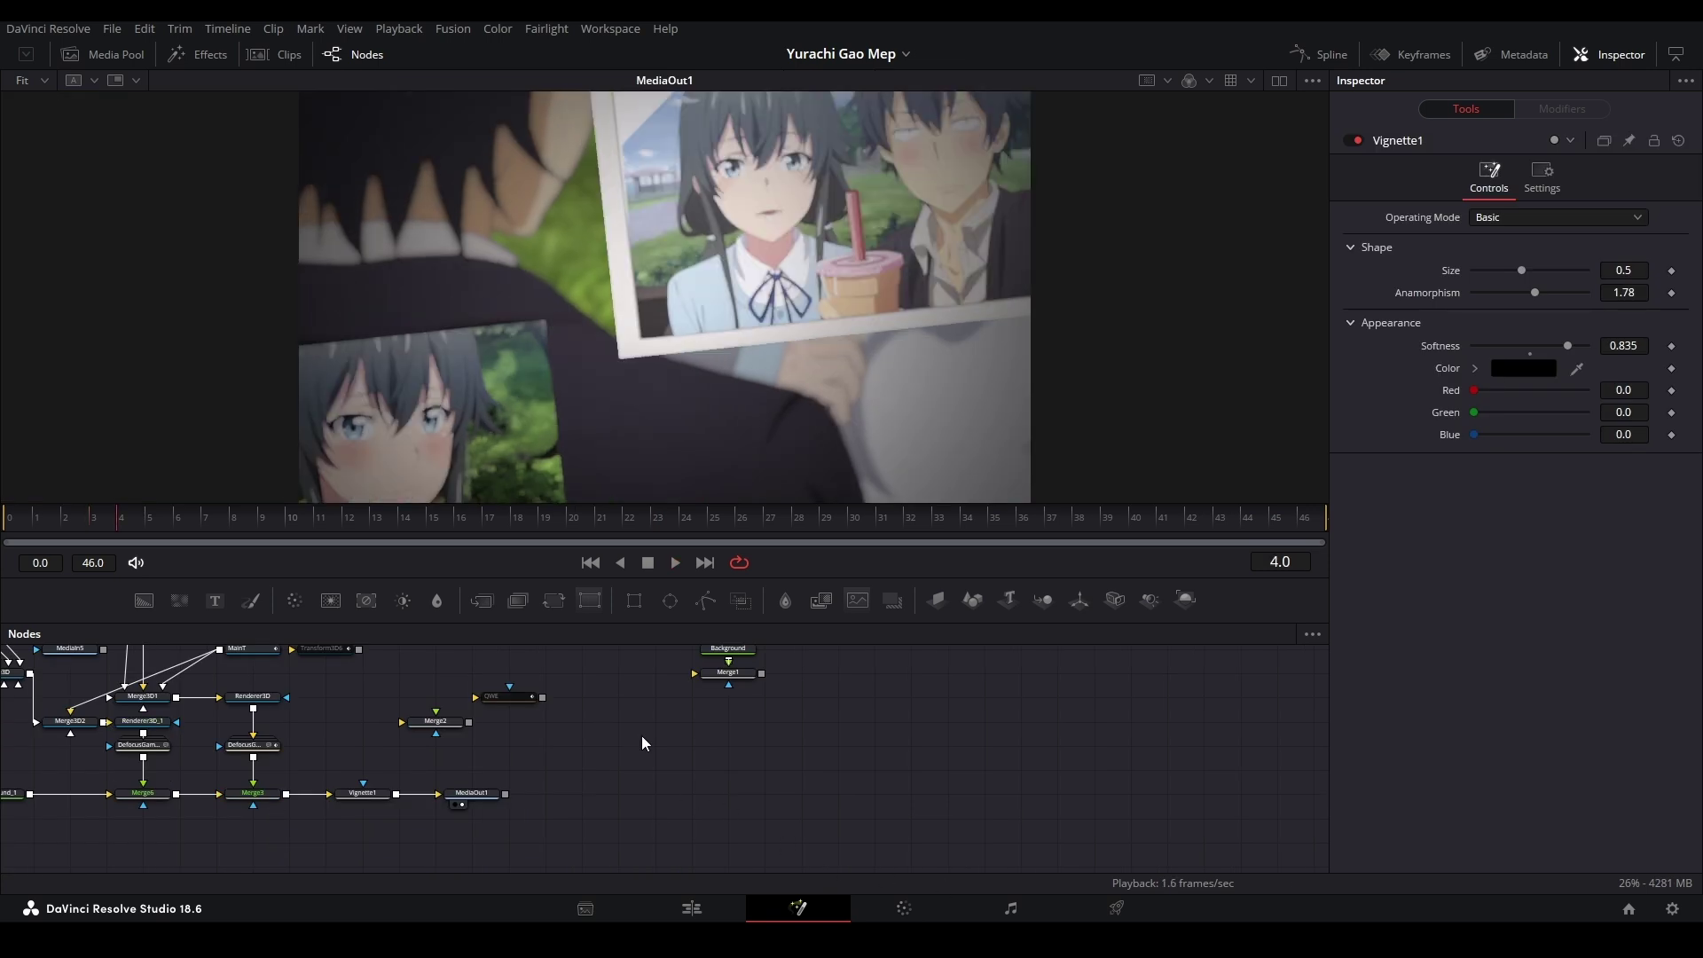
left_click_drag(480, 688, 388, 722)
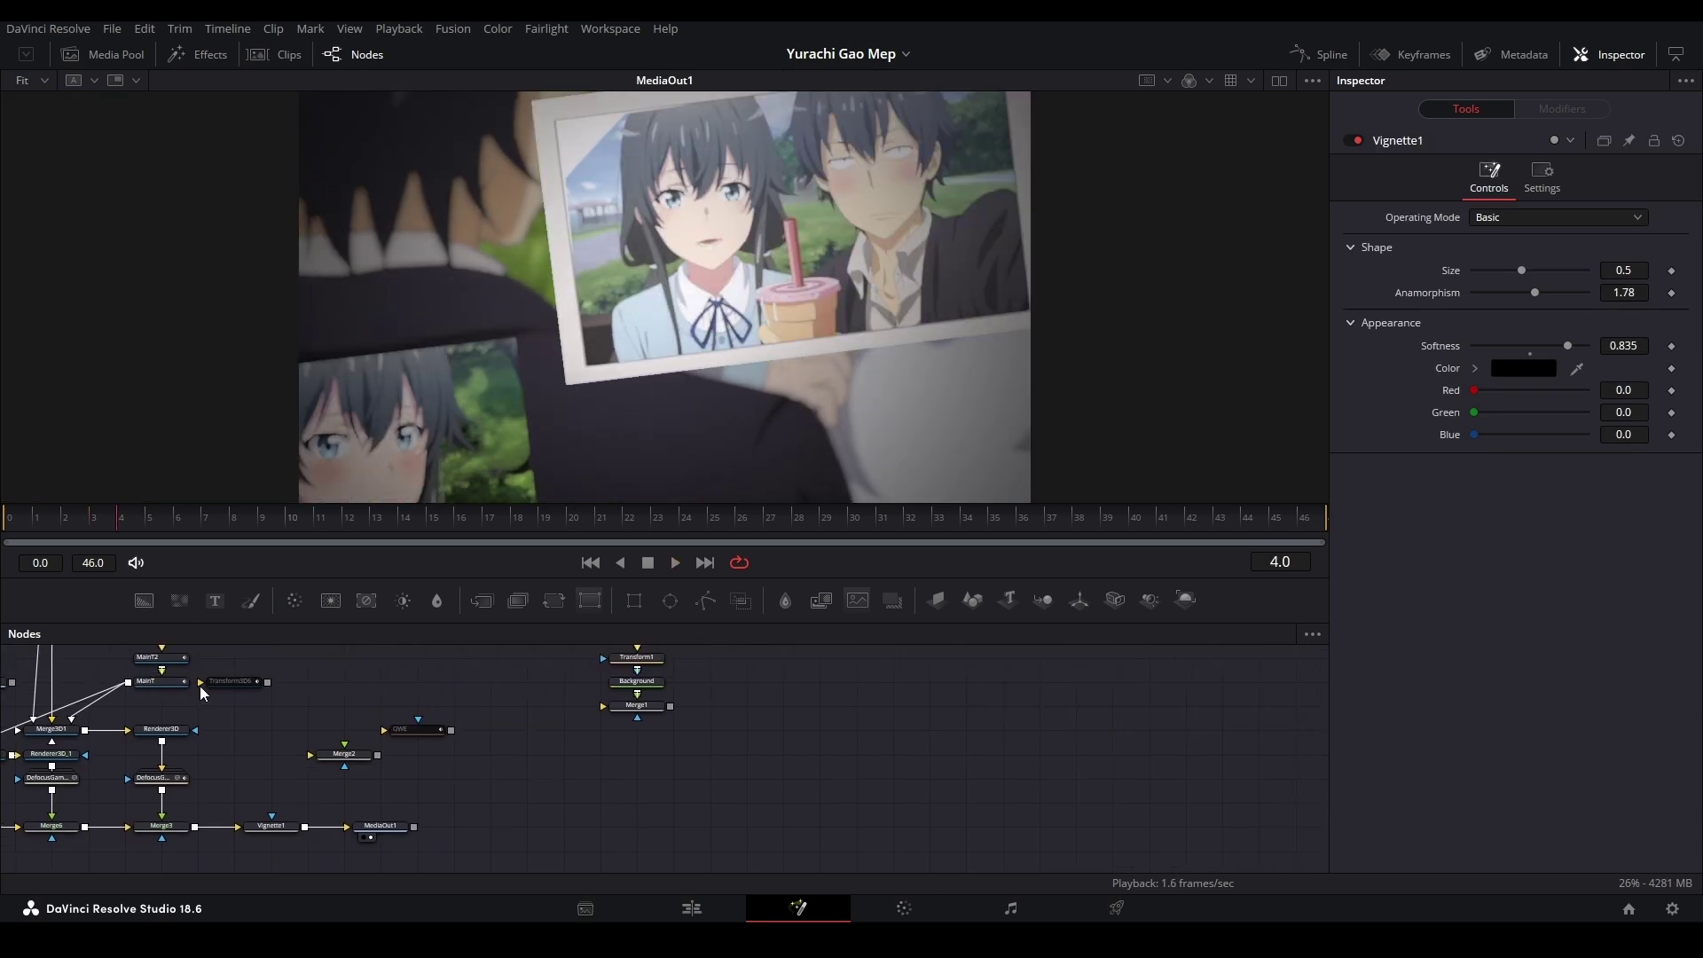
left_click_drag(155, 613, 773, 748)
key("shift+space")
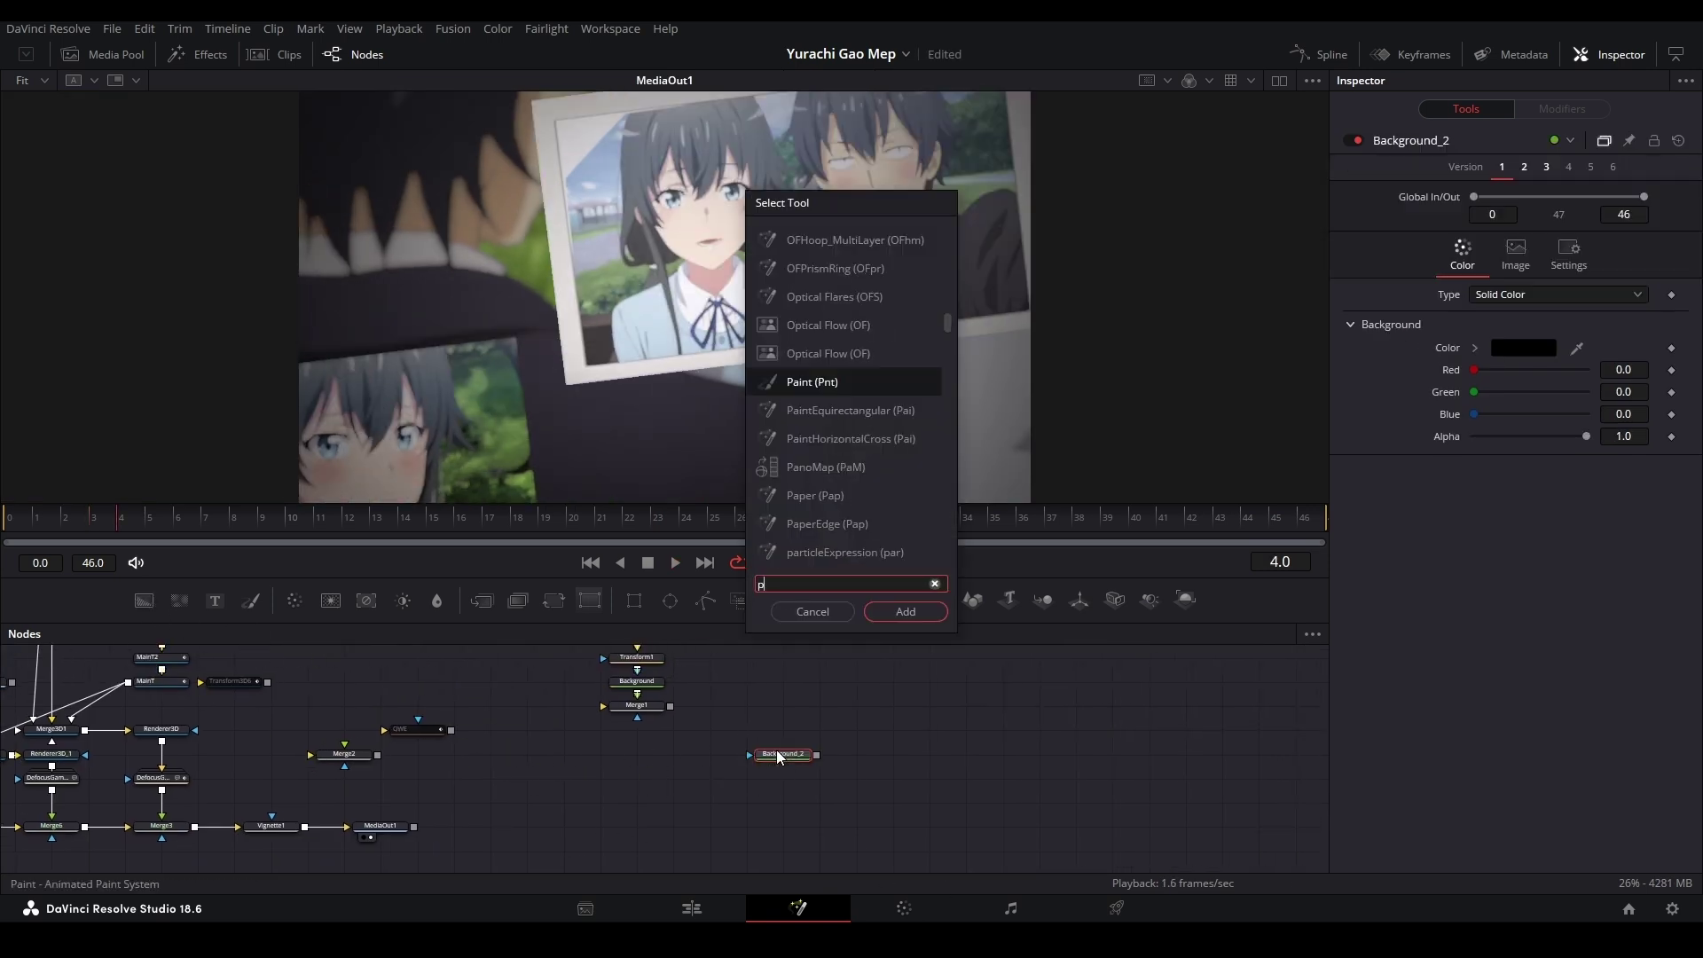
type("paint")
key("Return")
key("2")
scroll(779, 773, "up", 5)
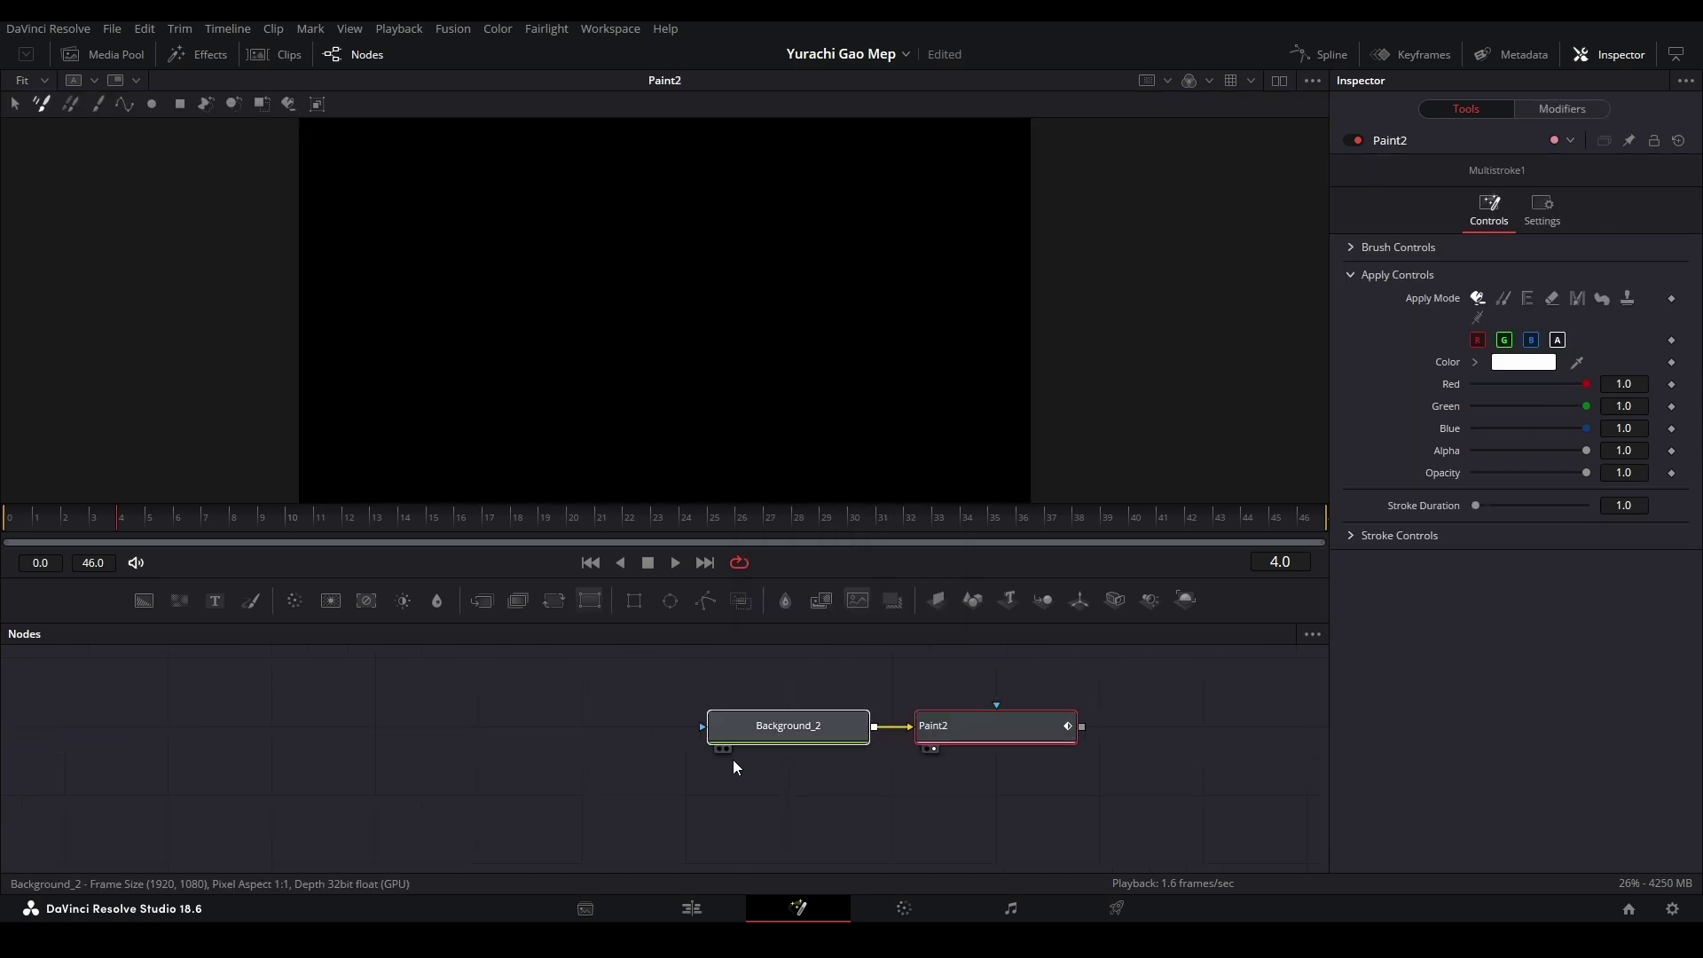
Bring Compound Clip 1 from the Comps bin into the graph as Paint2's input in place of Background_2
left_click(818, 724)
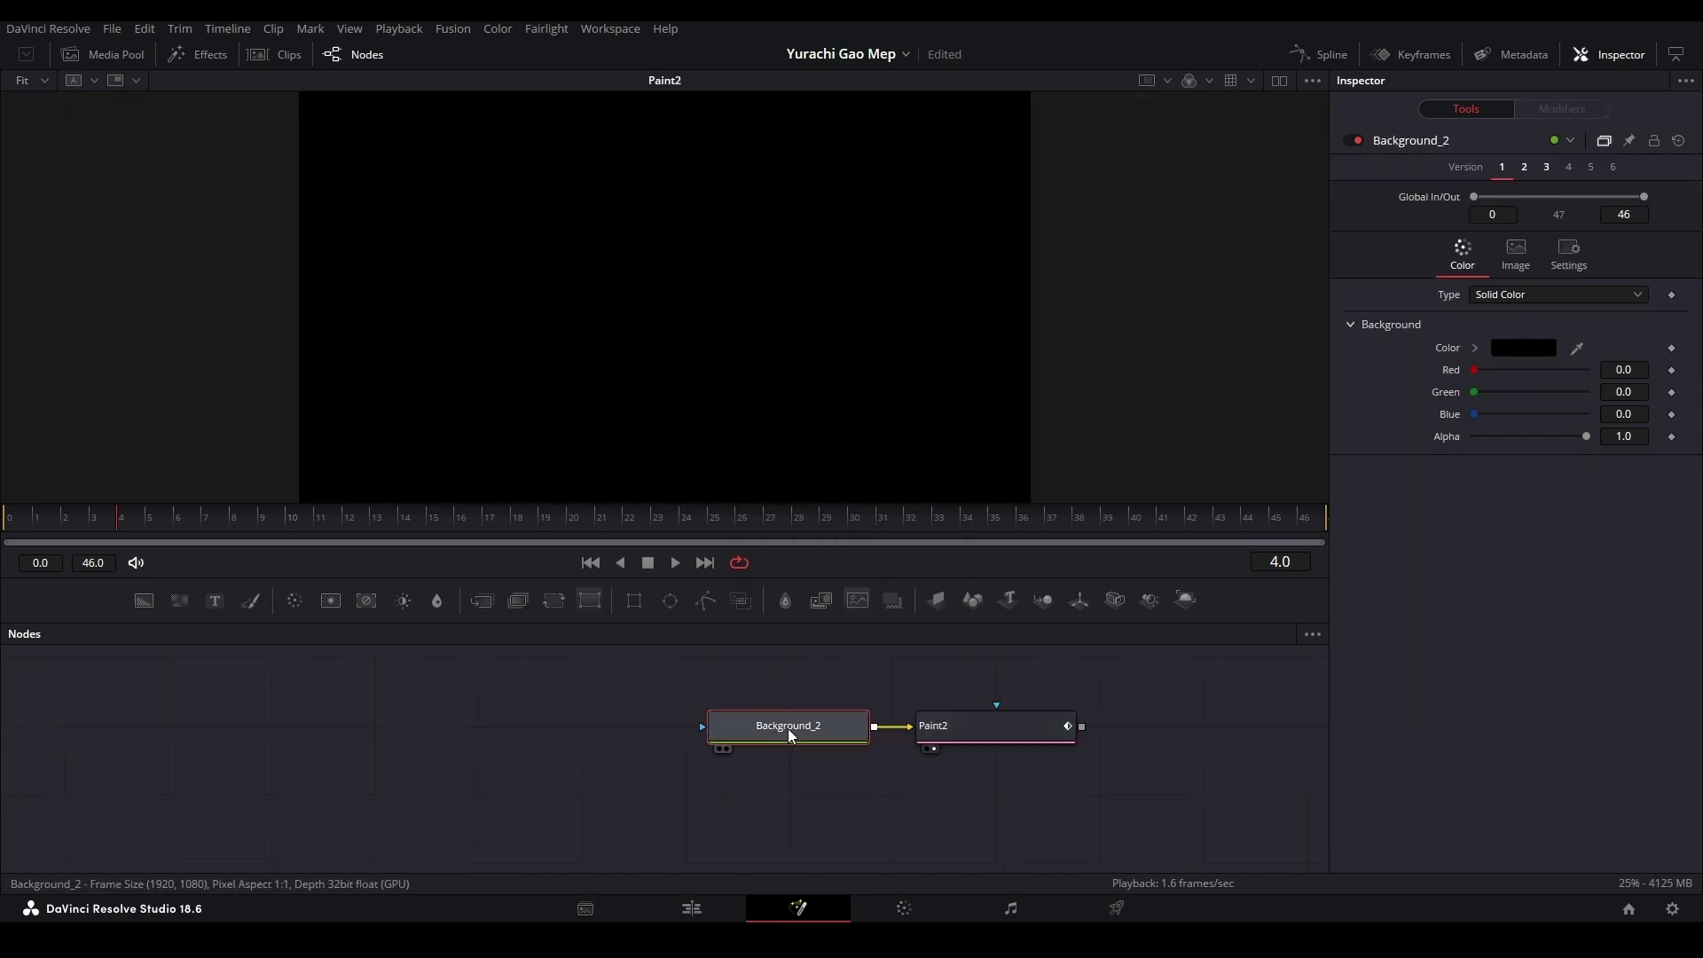
scroll(657, 706, "down", 3)
left_click(120, 54)
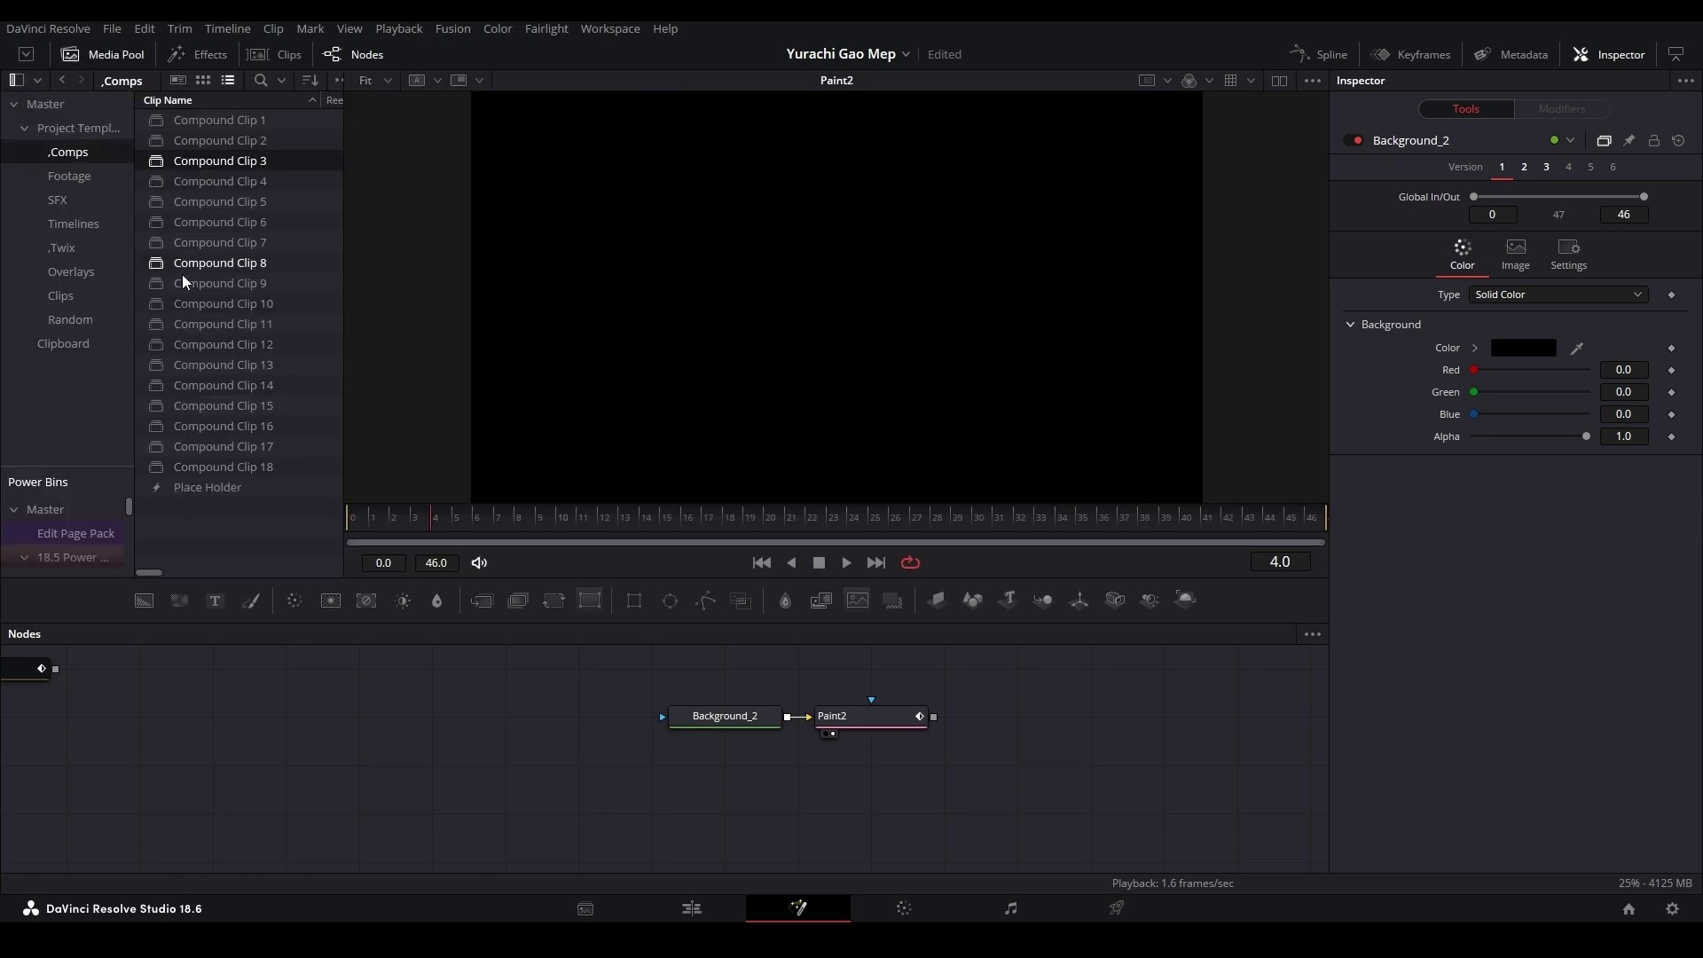
left_click(203, 80)
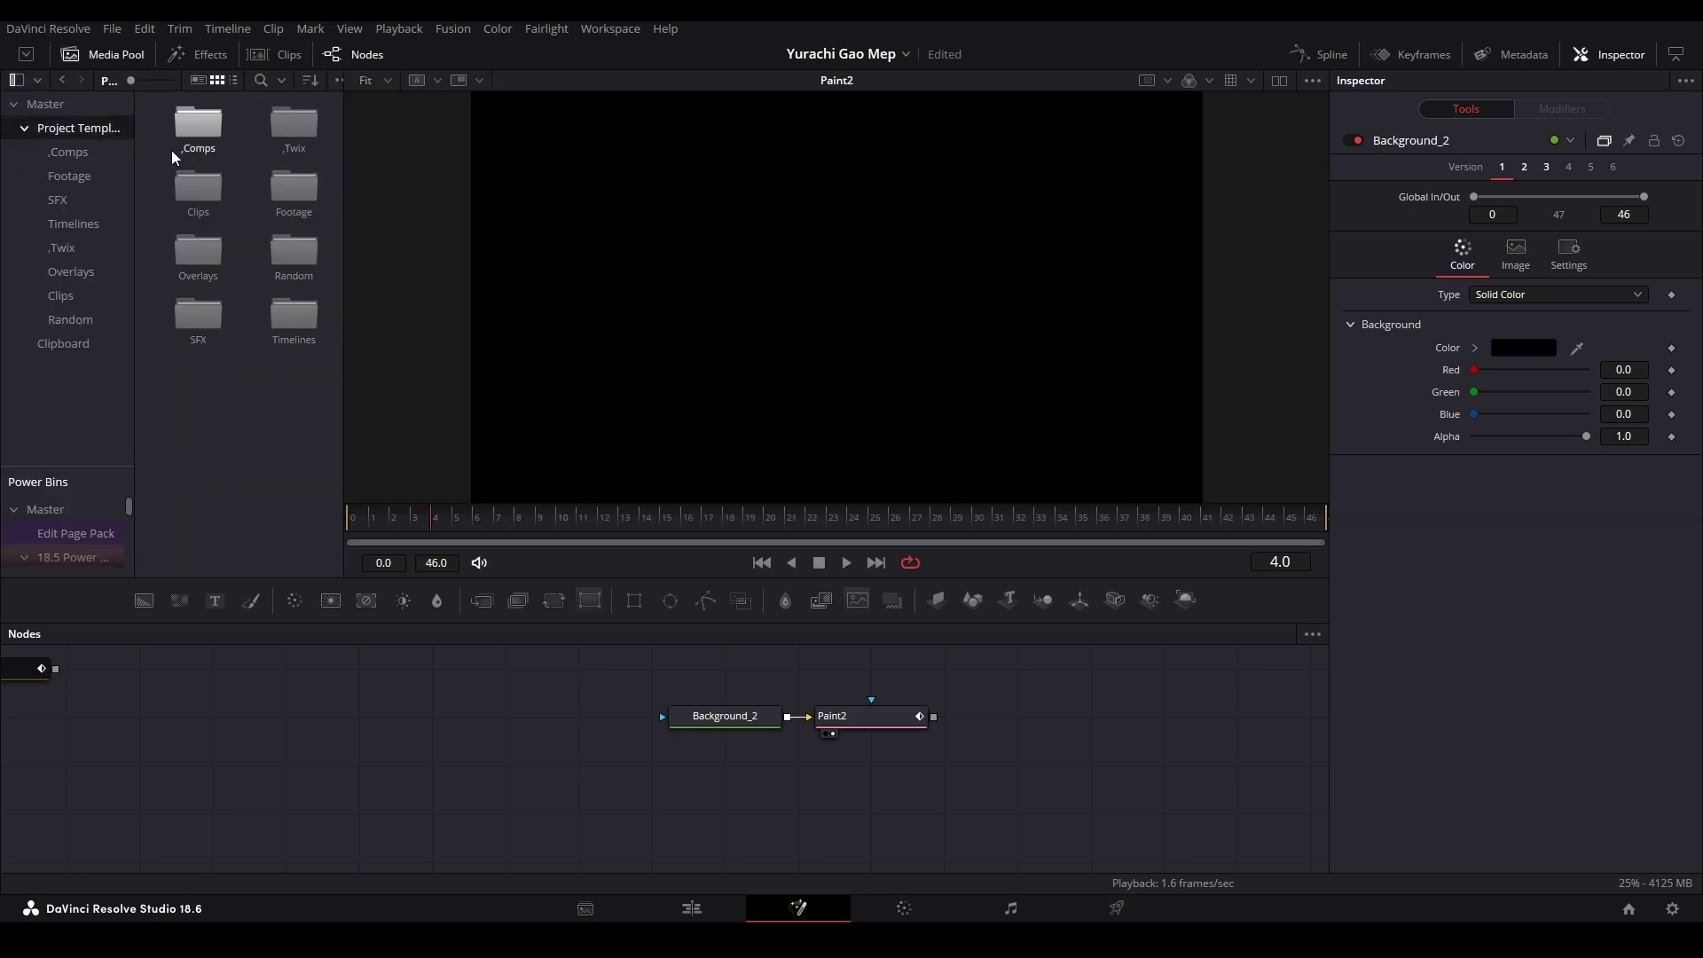
double_click(193, 128)
mouse_move(195, 122)
left_mouse_down()
mouse_move(373, 532)
mouse_move(578, 716)
mouse_move(810, 716)
left_mouse_up()
left_click(663, 768)
left_click(887, 716)
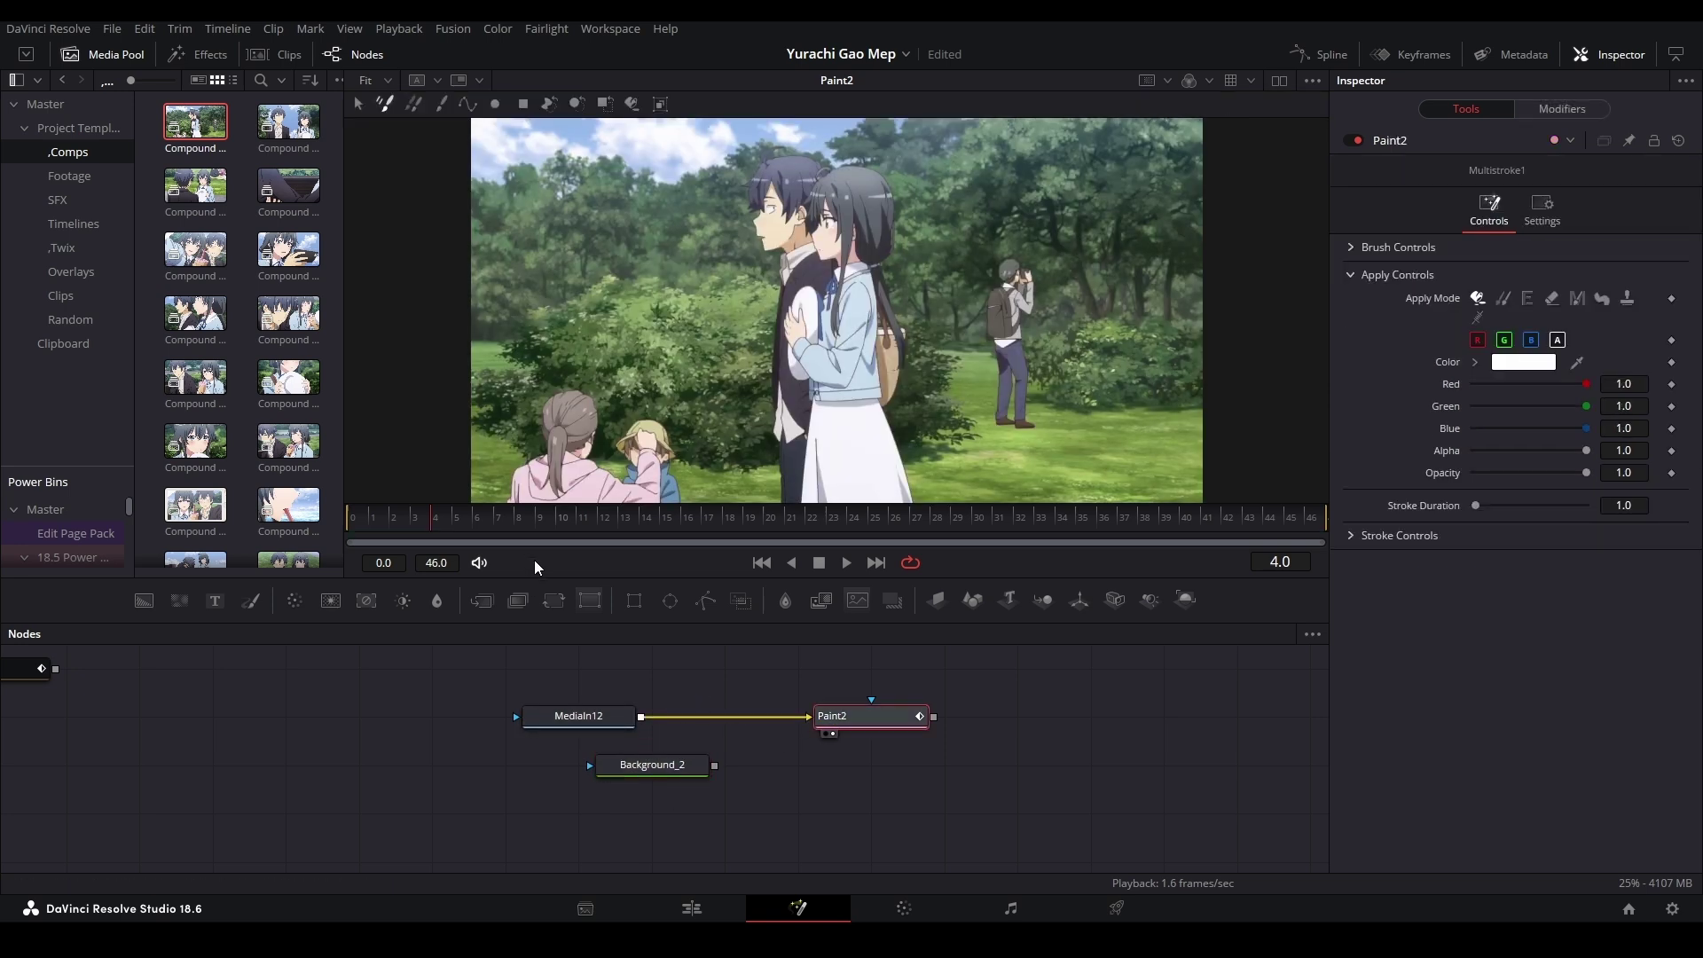
left_click_drag(914, 720, 843, 733)
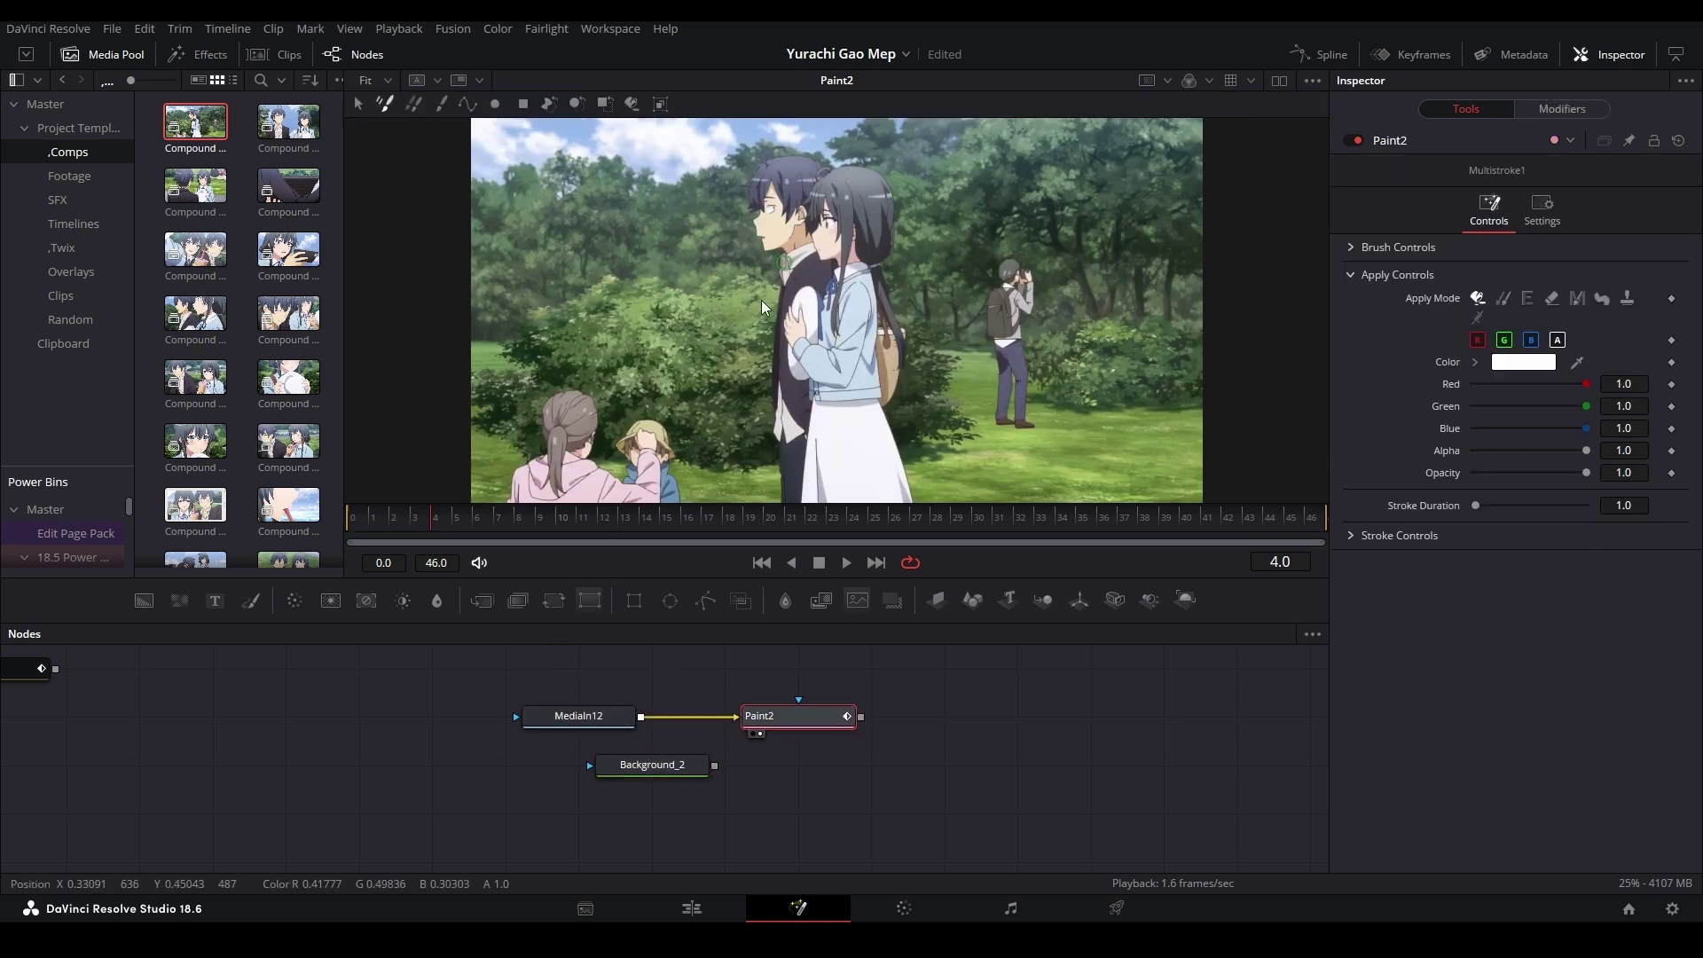
Sample the grass green, paint a Multistroke over the backpacked man's leg at frame 4 and compare it with frame 5
scroll(763, 367, "up", 4)
left_click_drag(1069, 213, 828, 119)
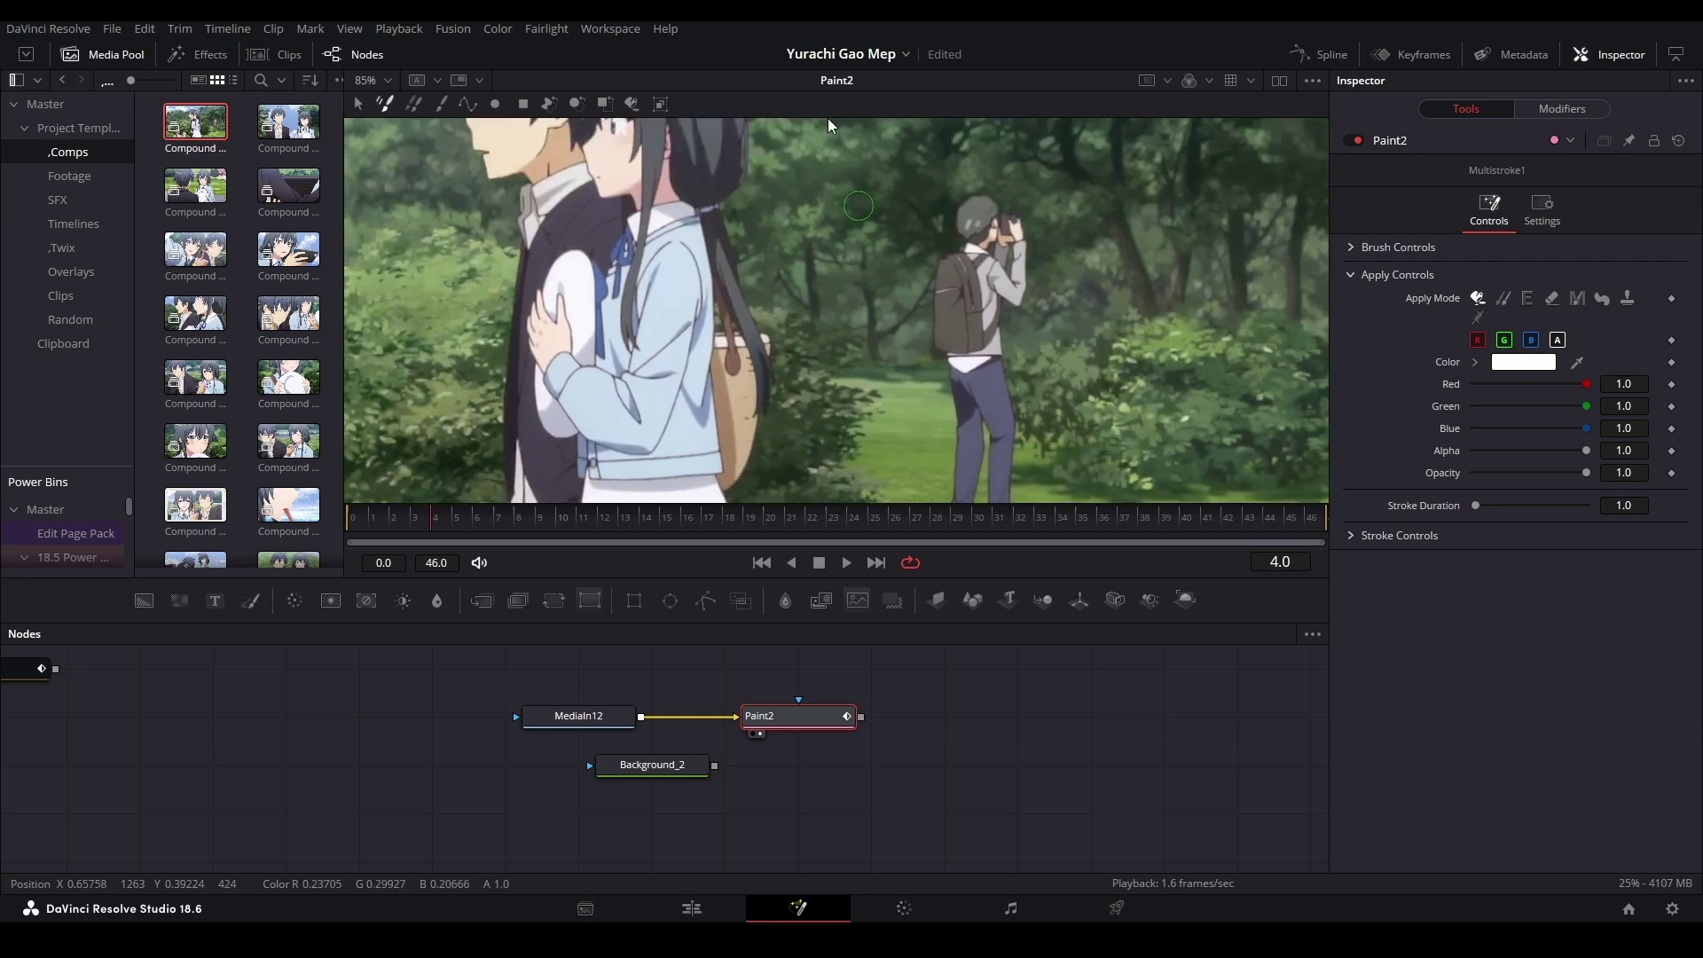
left_click_drag(864, 321, 820, 223)
left_click(912, 332, "alt")
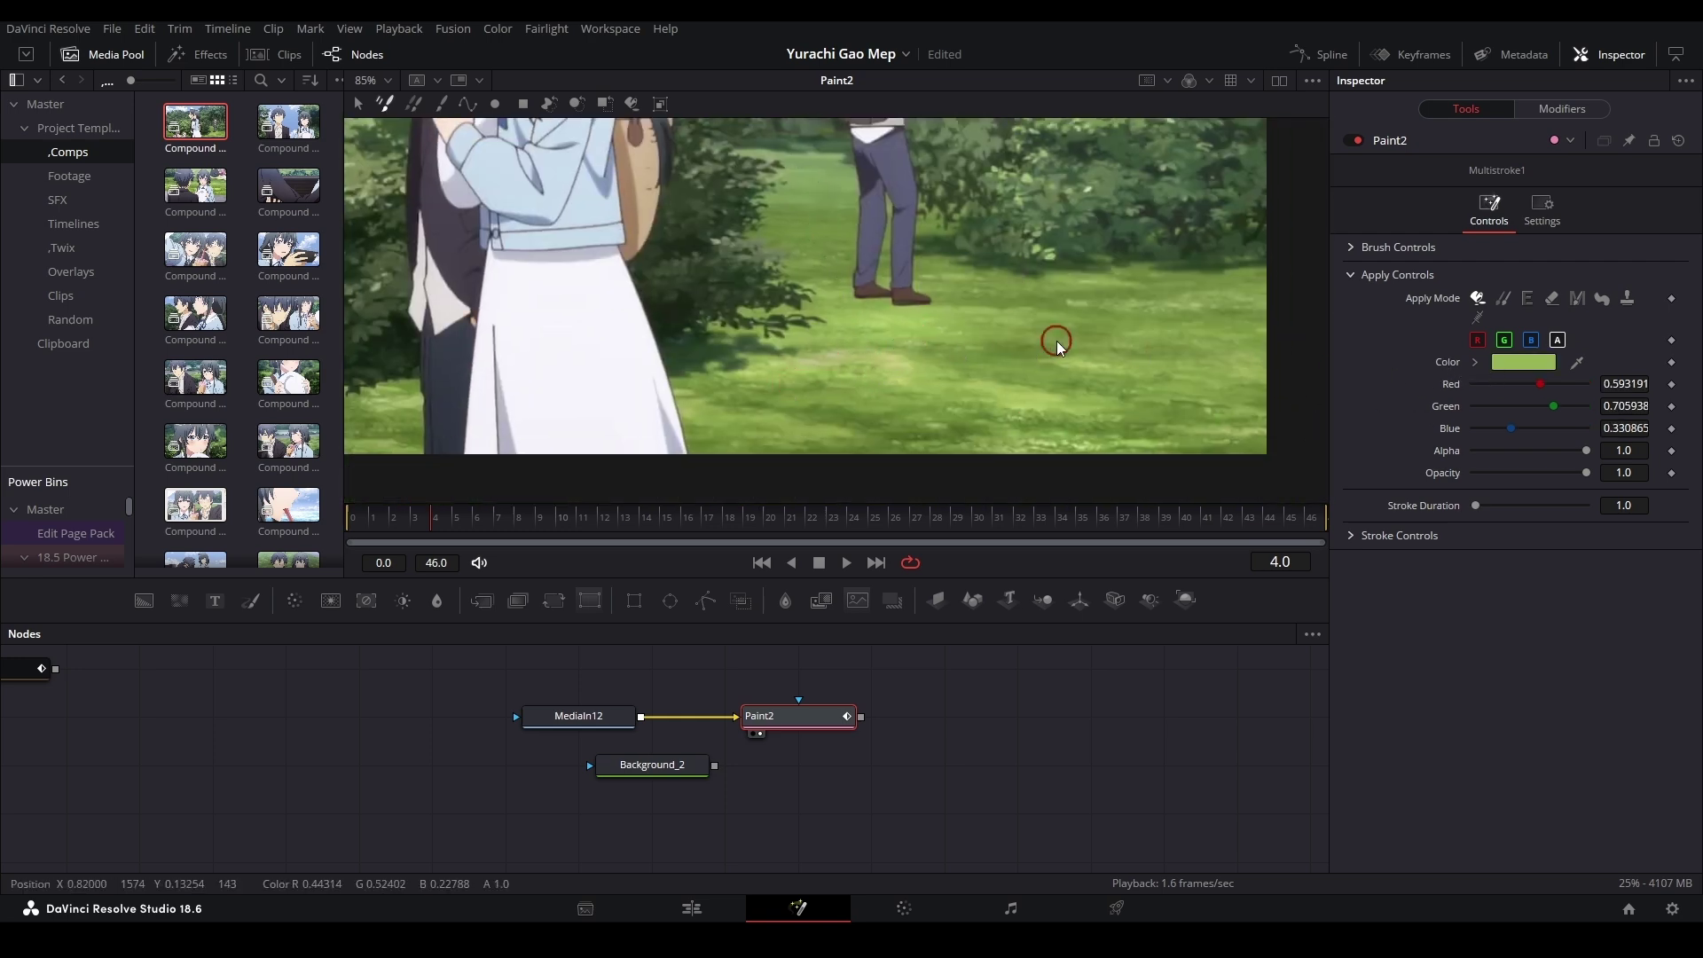
scroll(1057, 340, "up", 3)
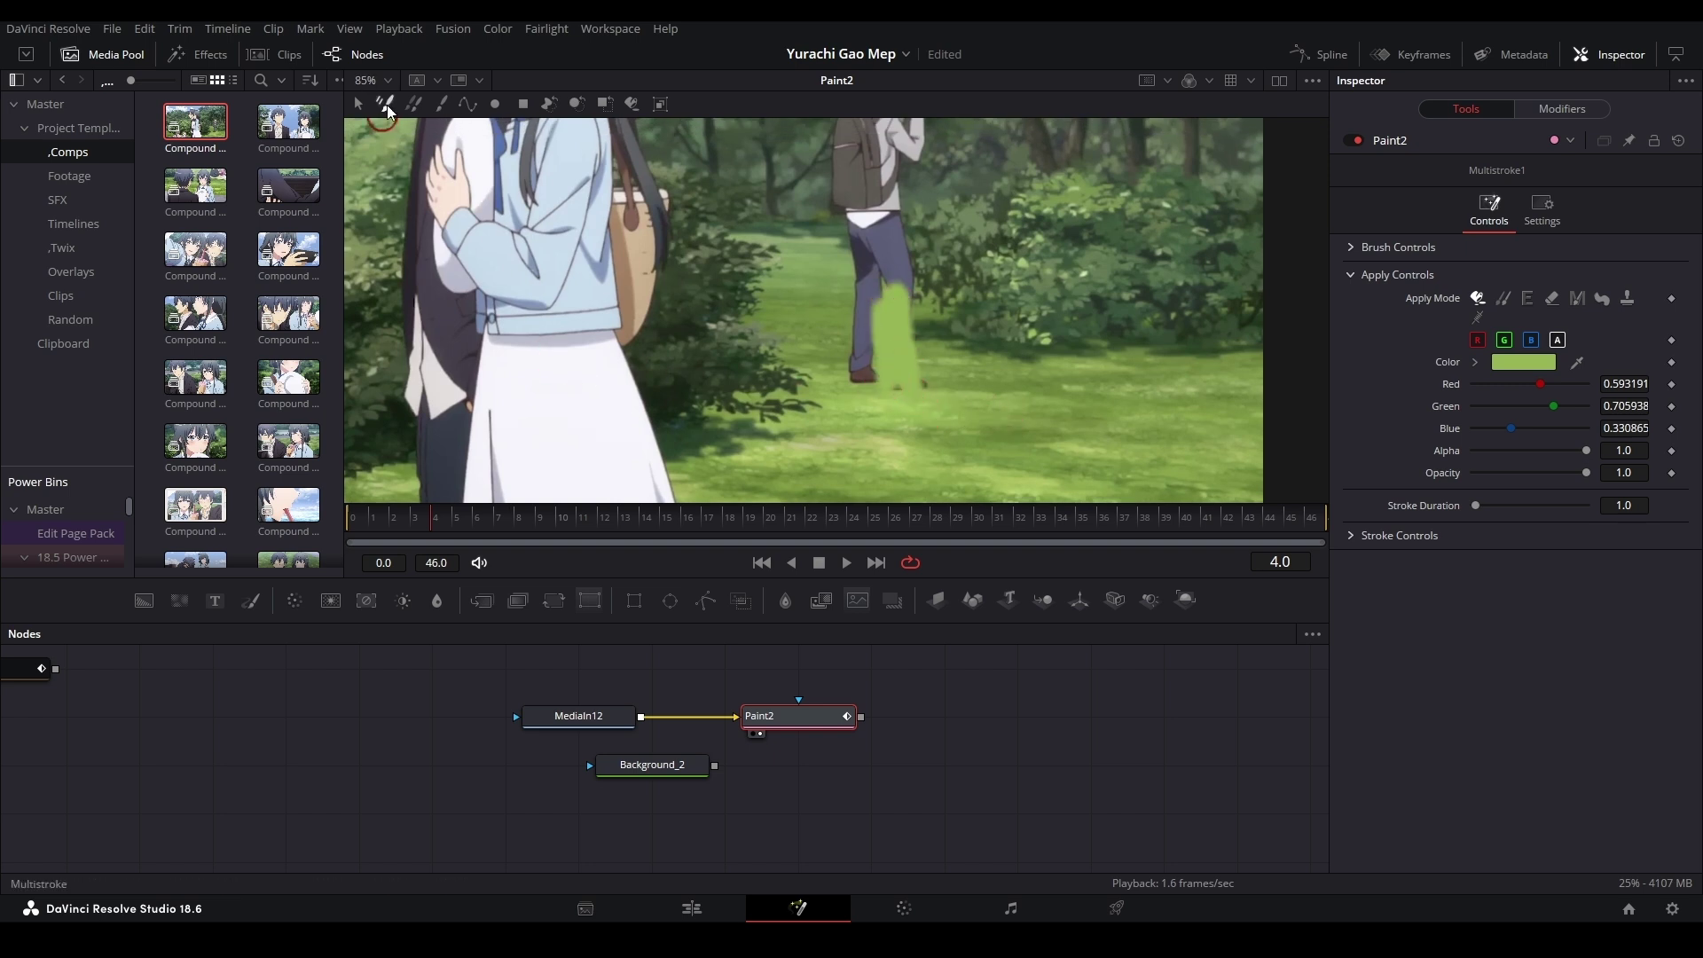
key("Right")
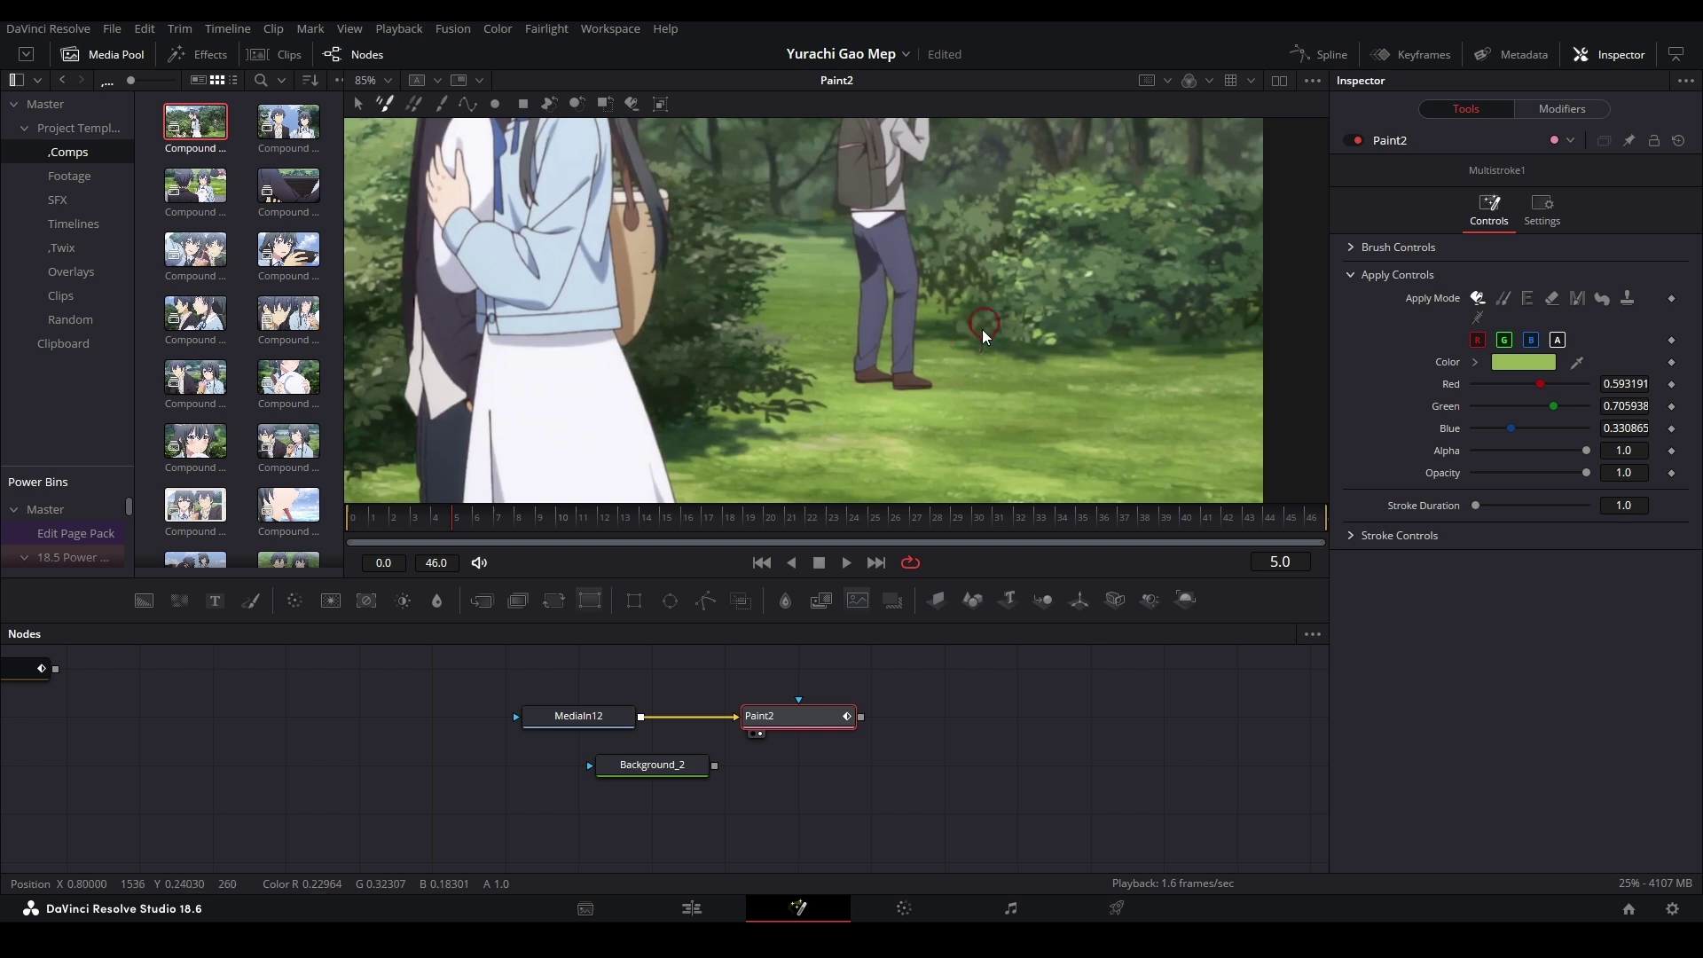
key("Left")
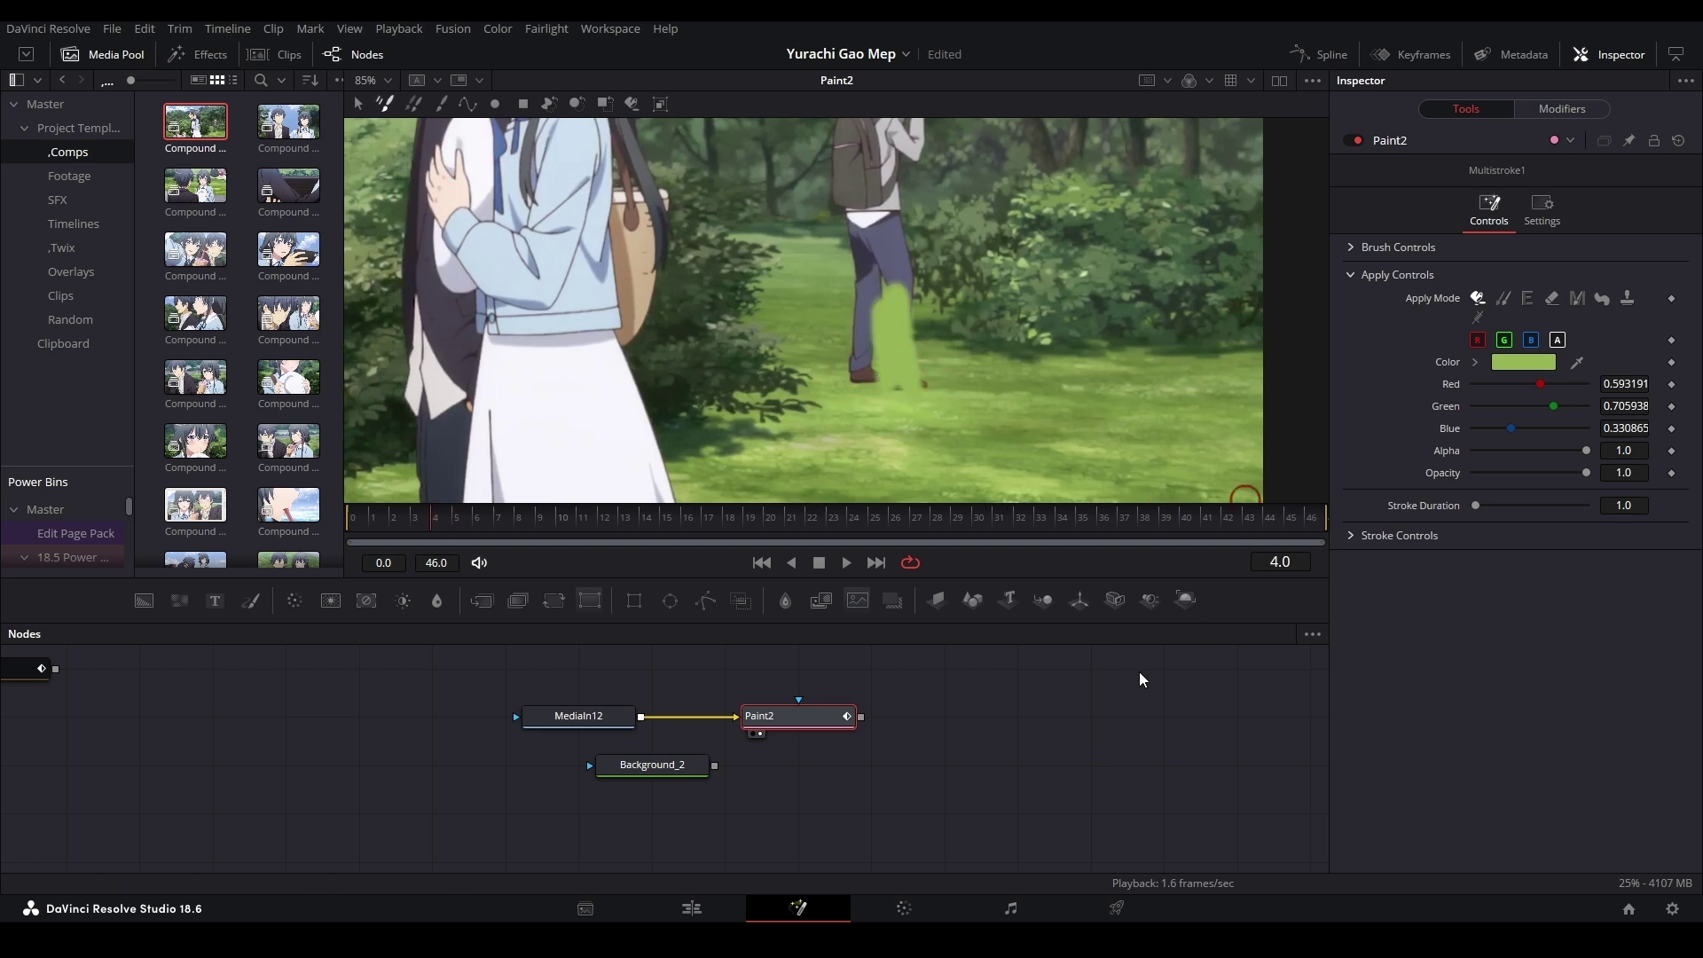
Replace Paint2 with a fresh Paint node after MediaIn12 and choose the Stroke brush
key("Delete")
left_click(620, 721)
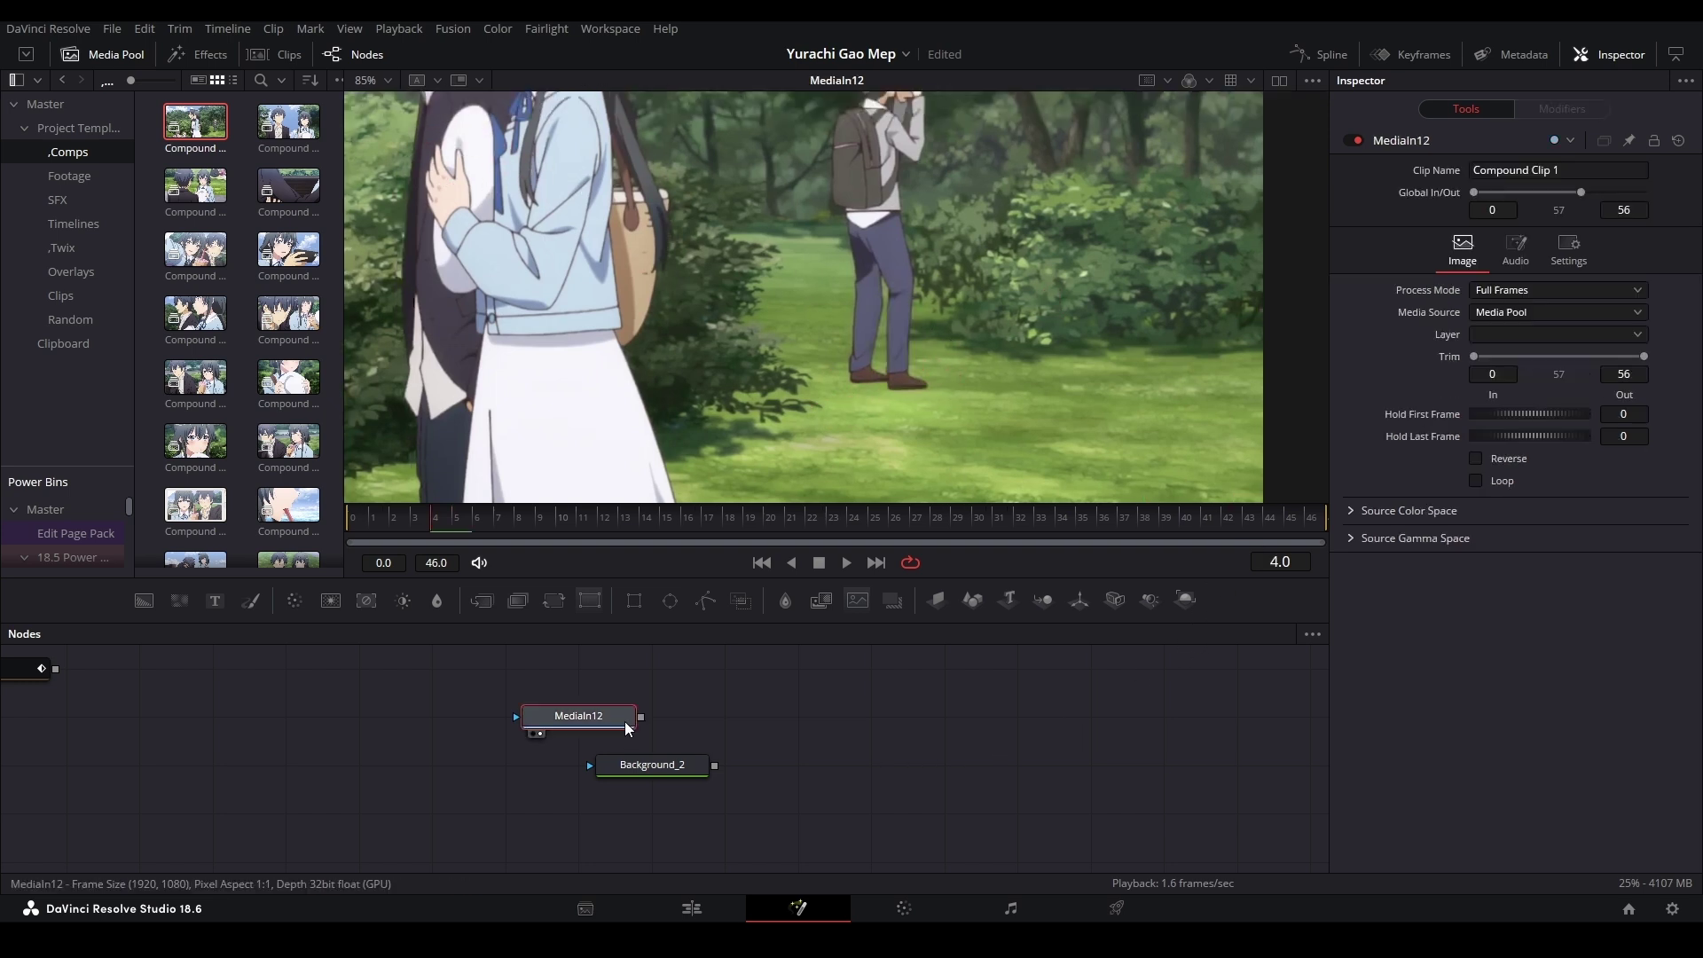
key("shift+space")
type("Paint")
key("Return")
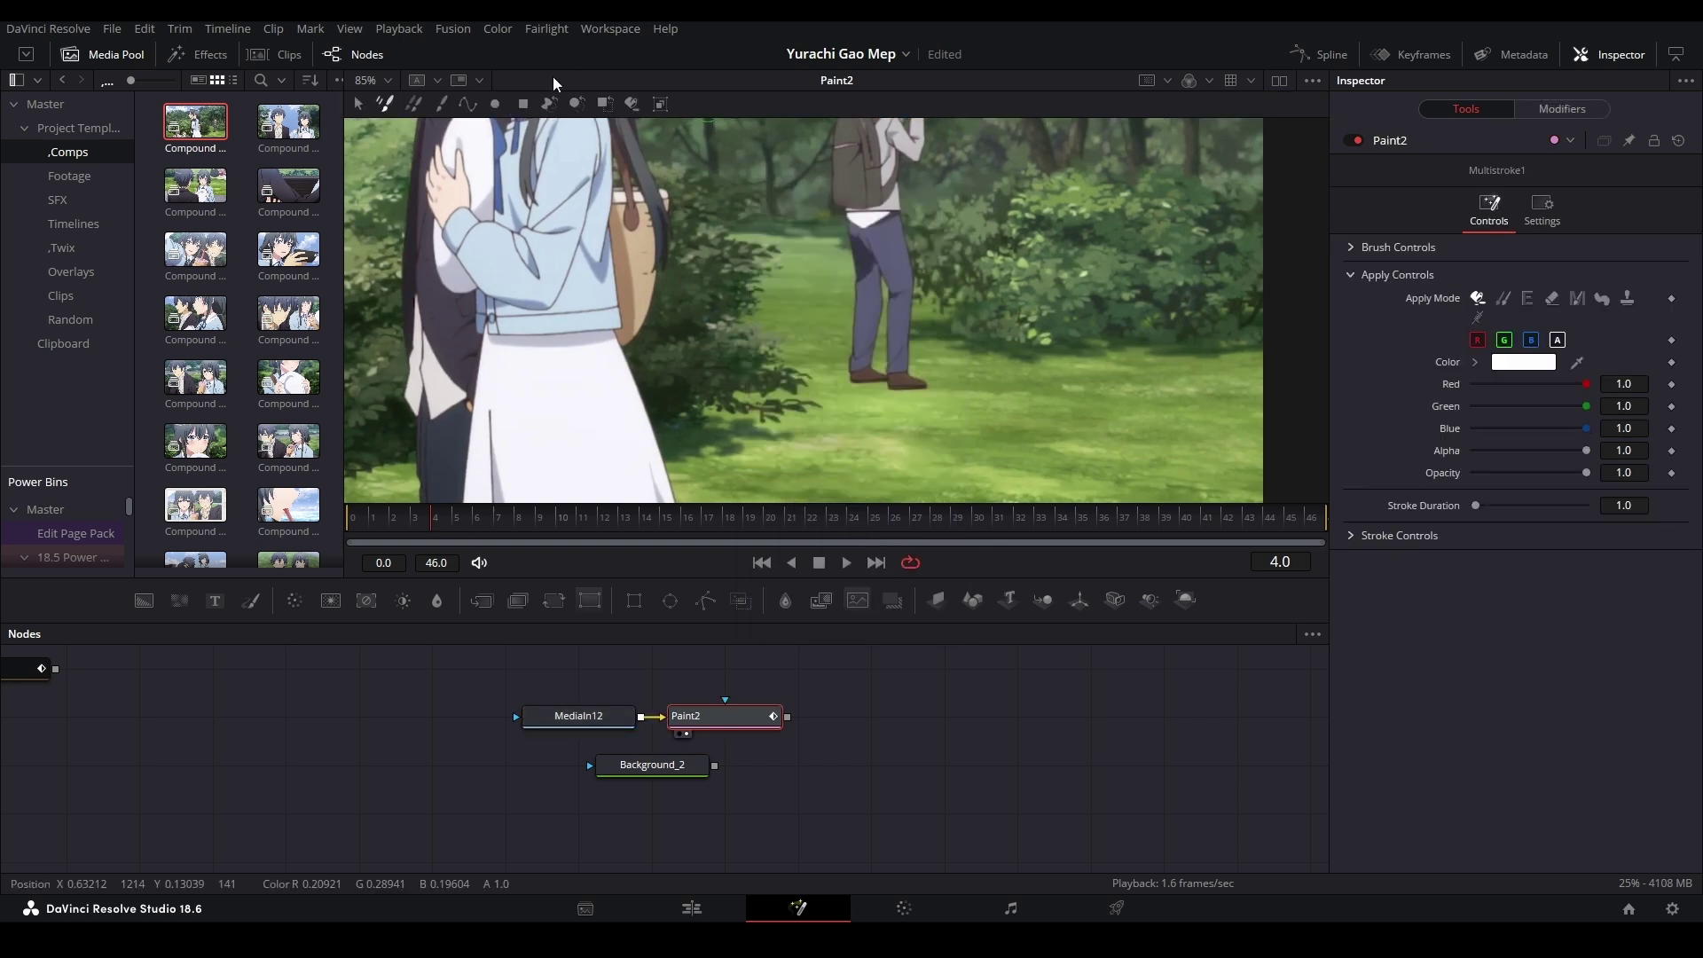
left_click(442, 104)
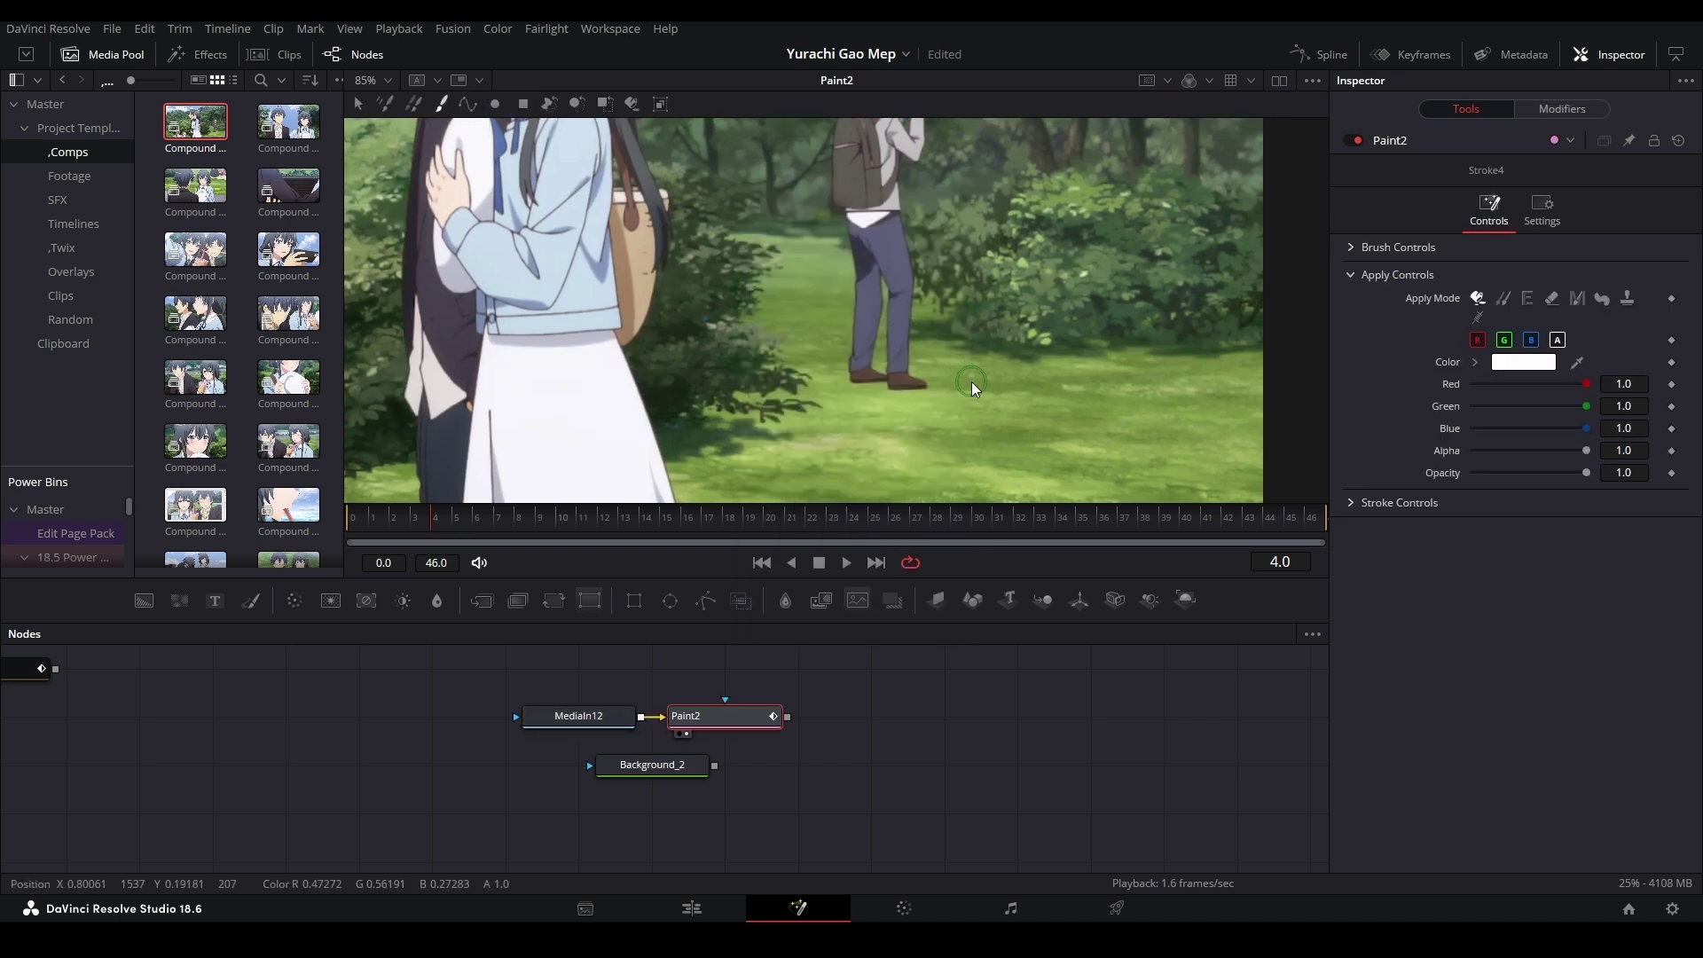
Paint a grass-green stroke over the backpacked man's leg, play the clip to frame 11 and undo the stroke
key("p")
mouse_move(902, 392)
left_mouse_down()
mouse_move(900, 339)
mouse_move(898, 382)
left_mouse_up()
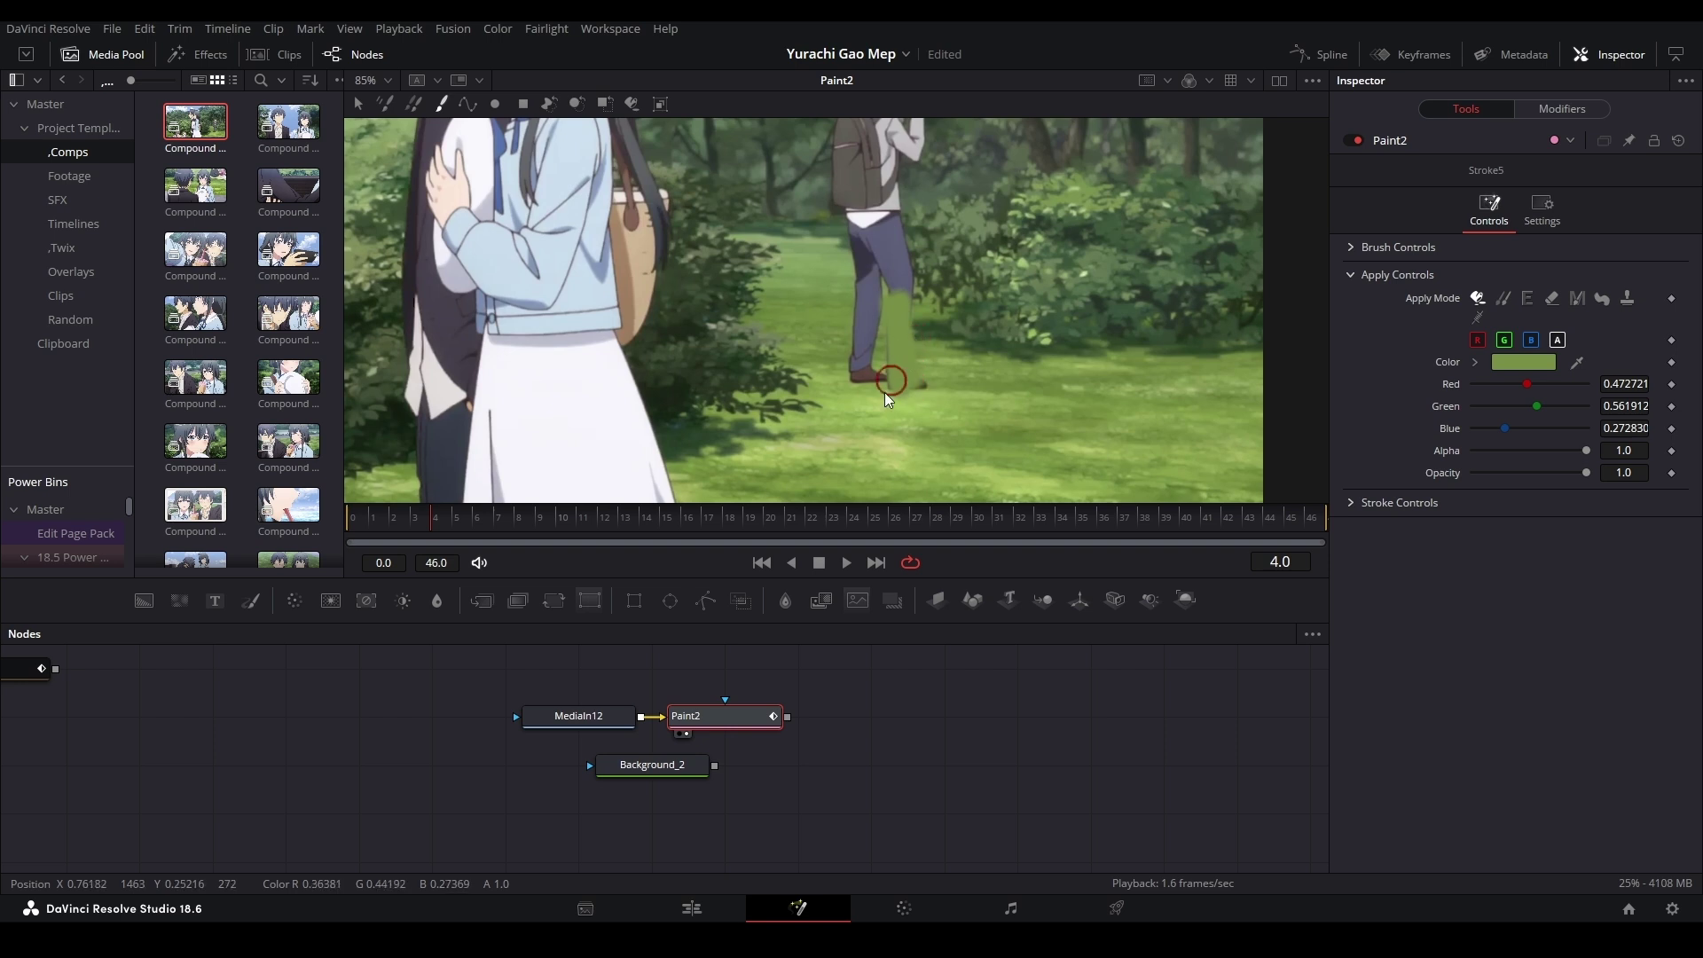
key("space")
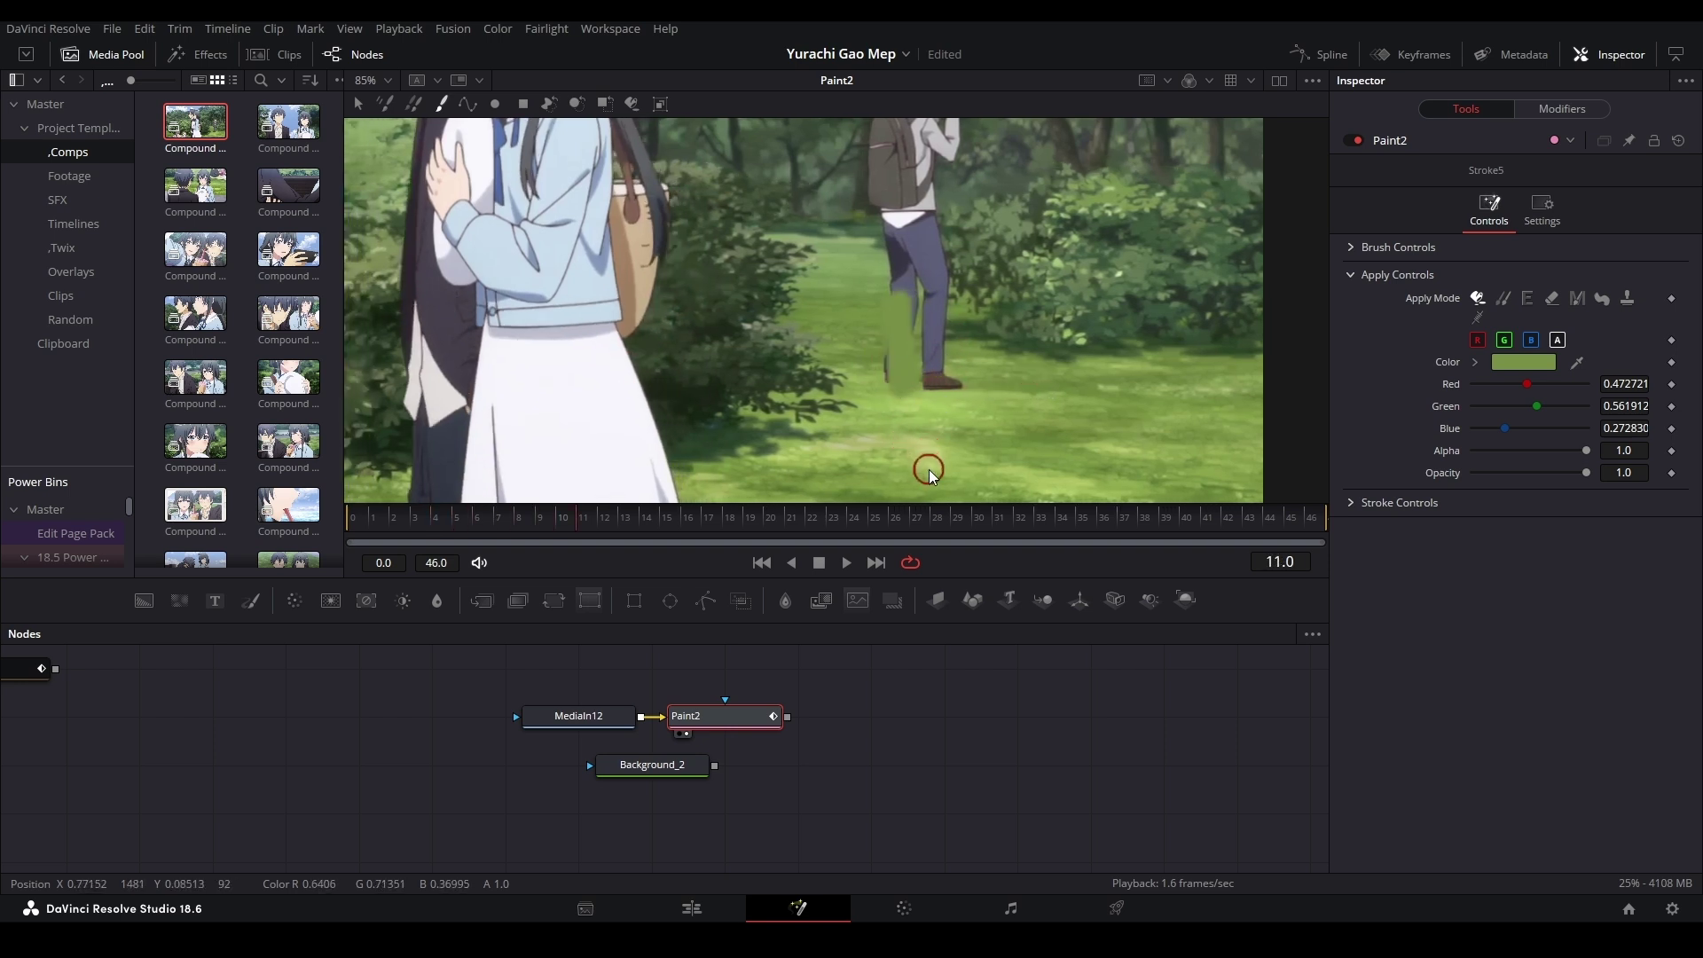
key("ctrl+z")
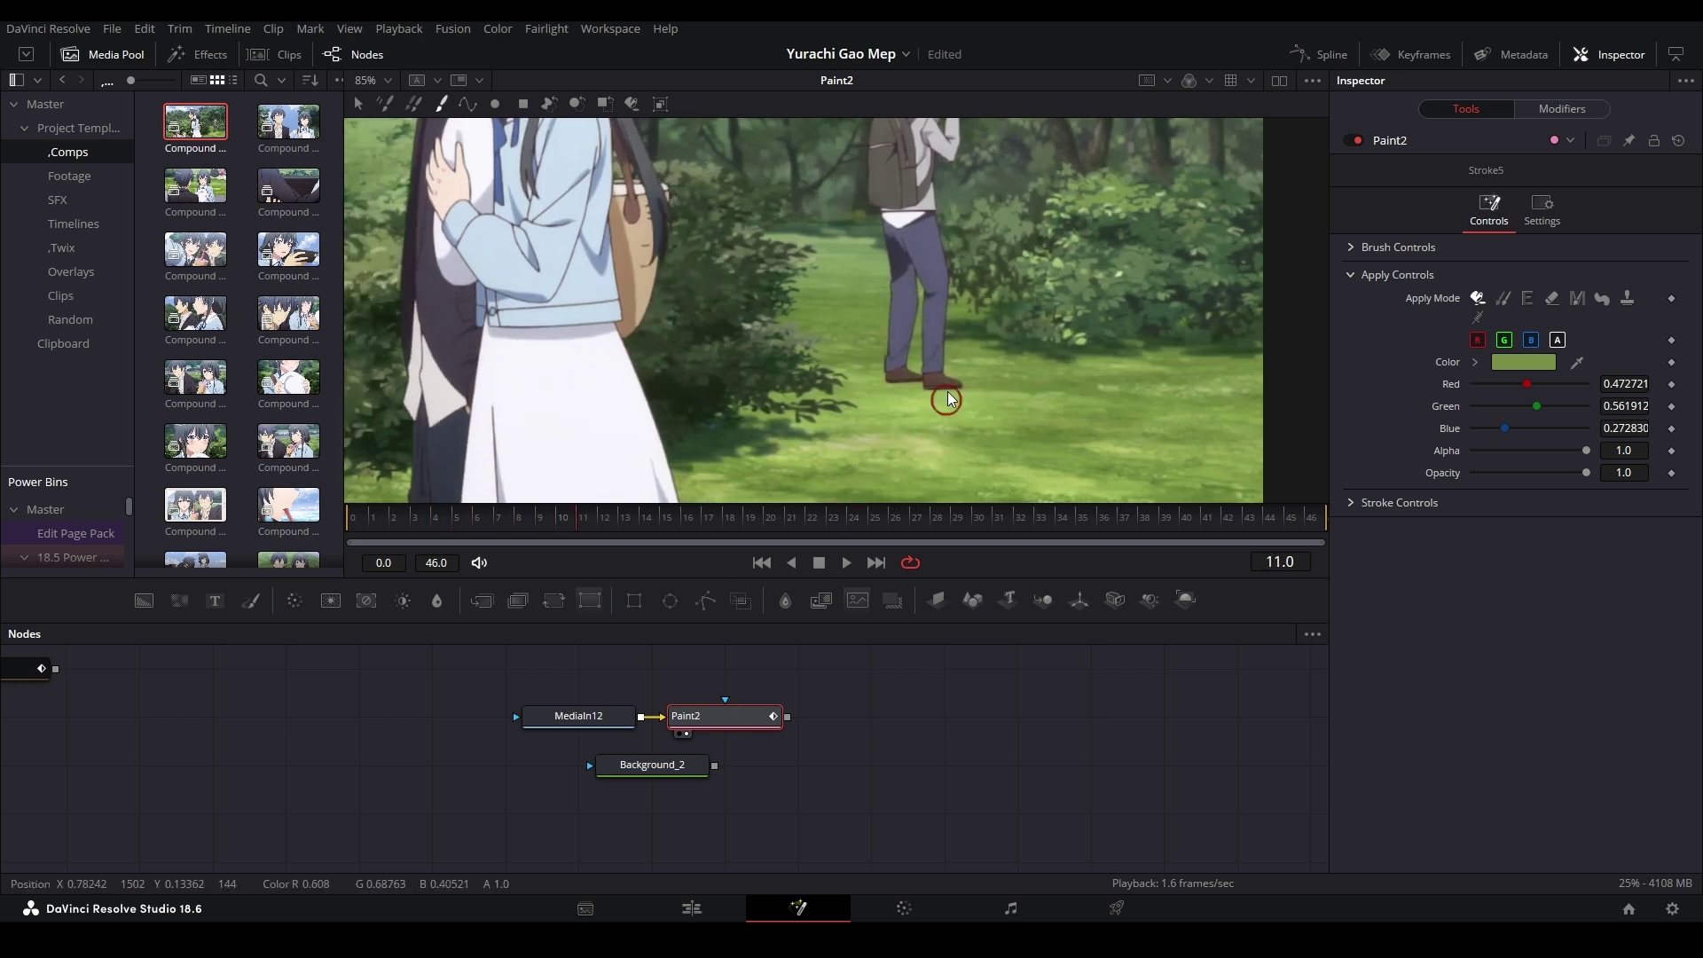
At frame 9, set the stroke's apply mode to Clone and clone nearby foliage over the man's head and backpack
left_click(539, 517)
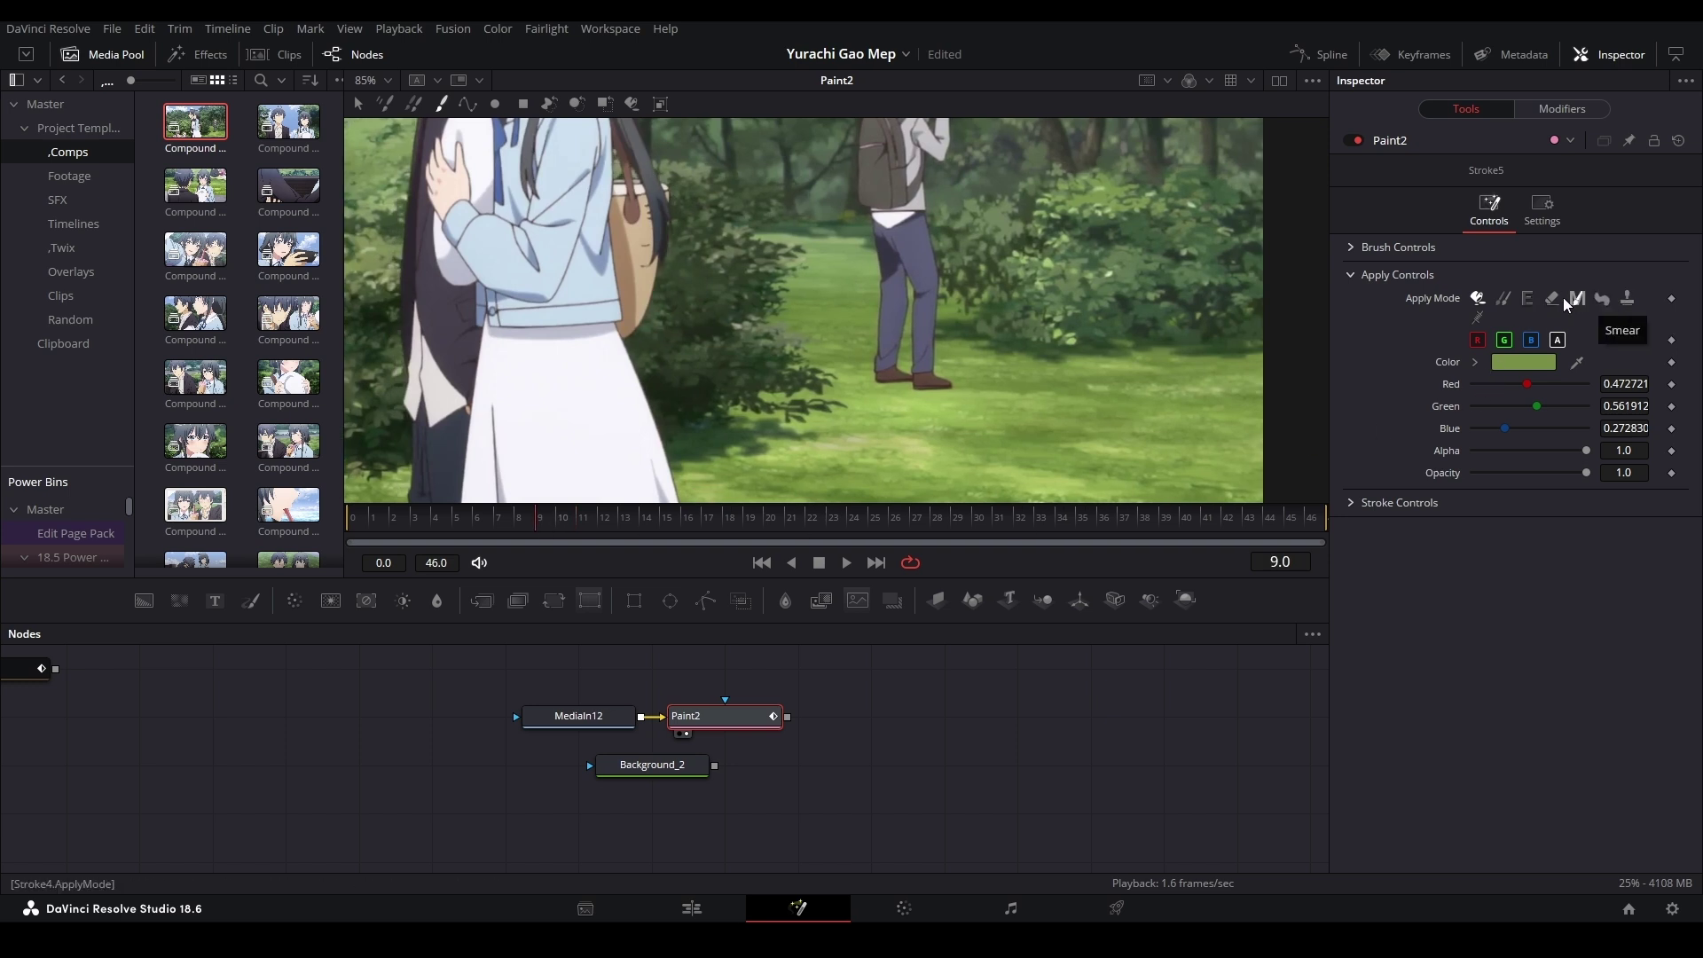
left_click(1510, 300)
mouse_move(1057, 364)
left_mouse_down()
mouse_move(973, 371)
mouse_move(966, 438)
left_mouse_up()
left_click_drag(769, 400, 784, 420)
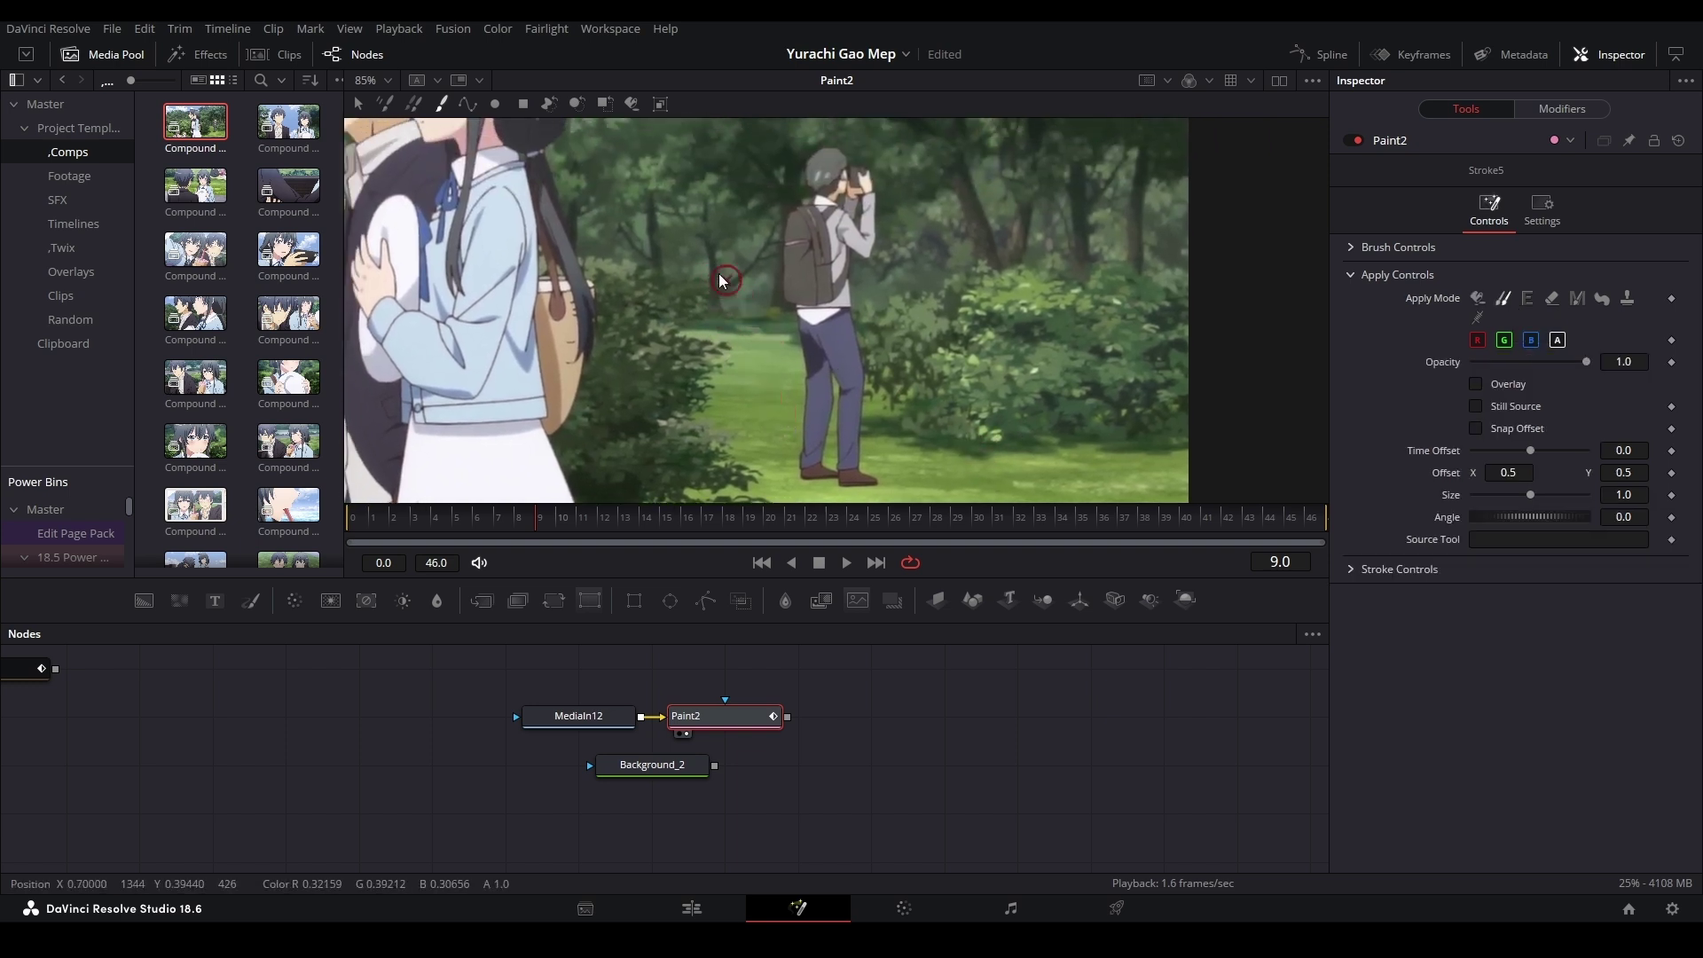
left_click(712, 254, "alt")
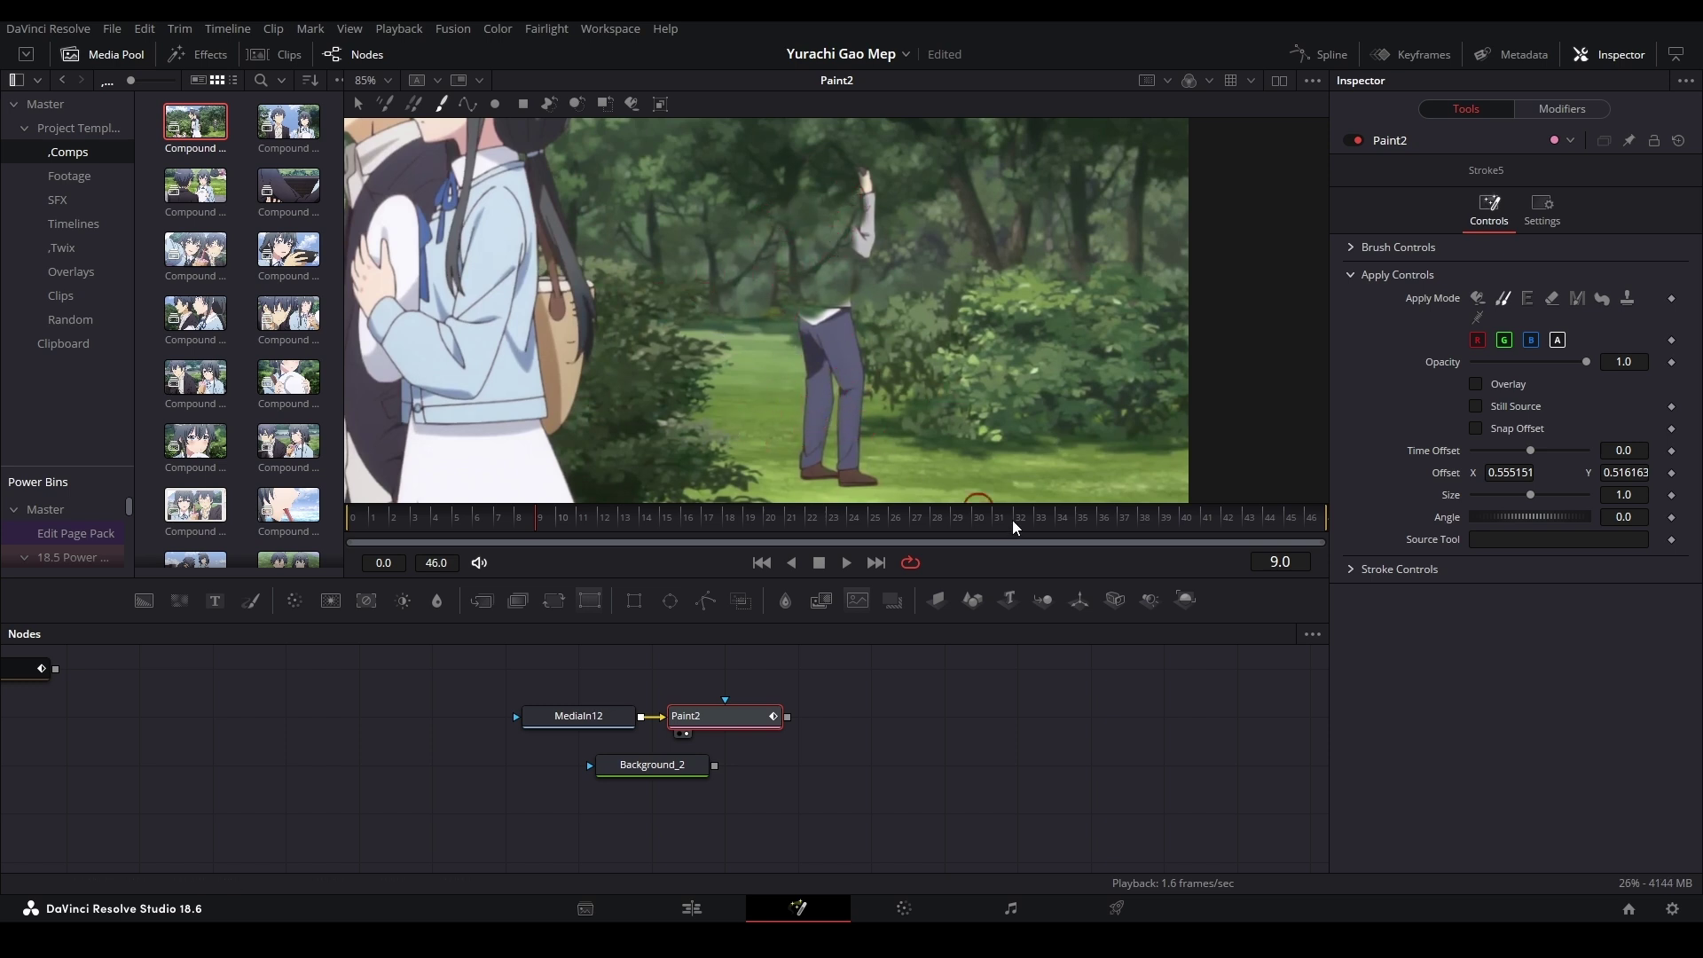
Move the unconnected Merge2 and QWE nodes farther away from the composition's render and merge chain
scroll(999, 275, "down", 5)
scroll(999, 275, "up", 2)
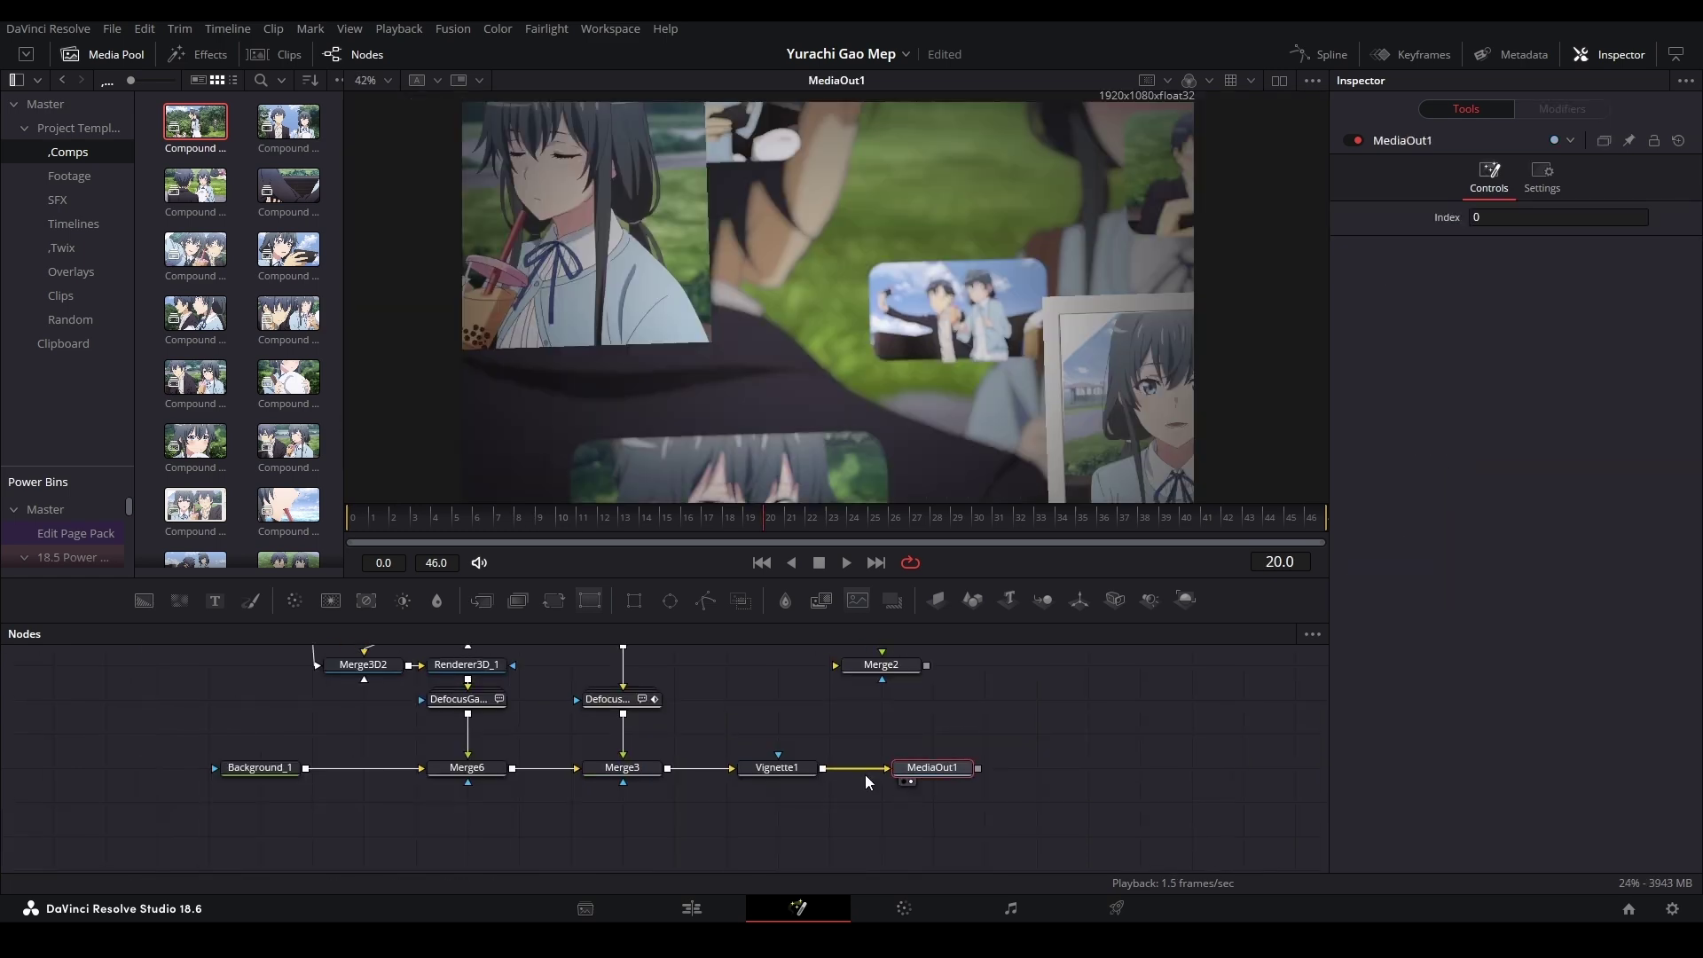
scroll(865, 774, "down", 4)
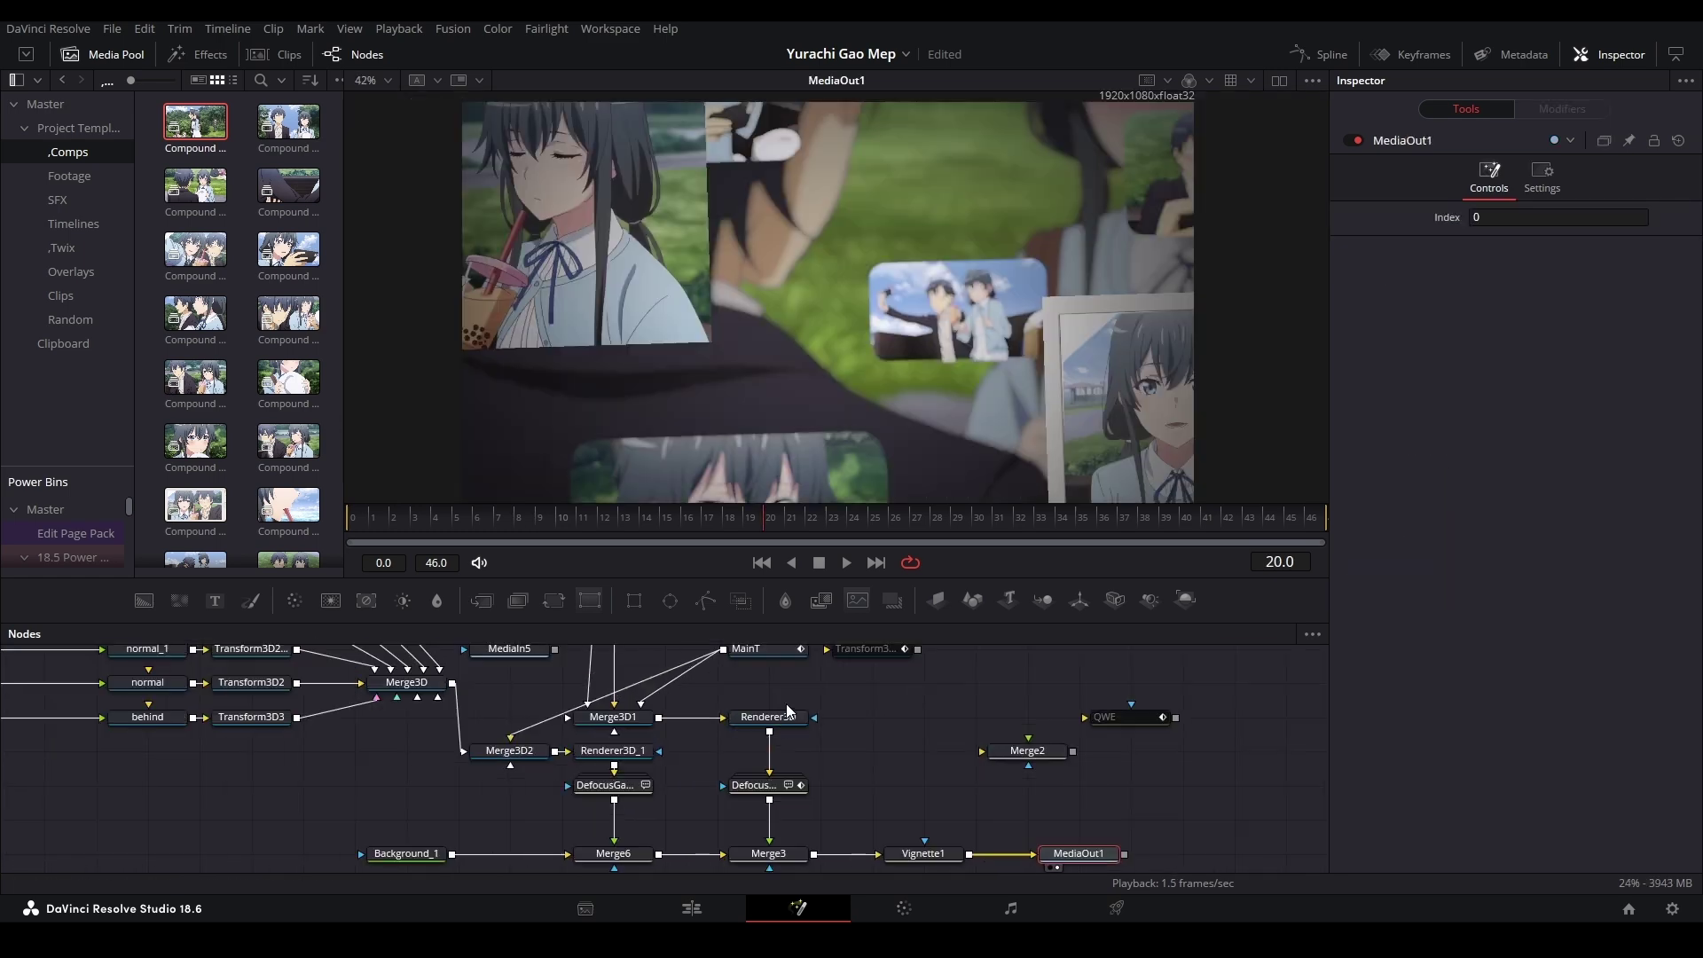
left_click_drag(901, 706, 1094, 777)
left_click_drag(998, 763, 1164, 859)
left_click_drag(825, 747, 894, 827)
scroll(894, 827, "down", 3)
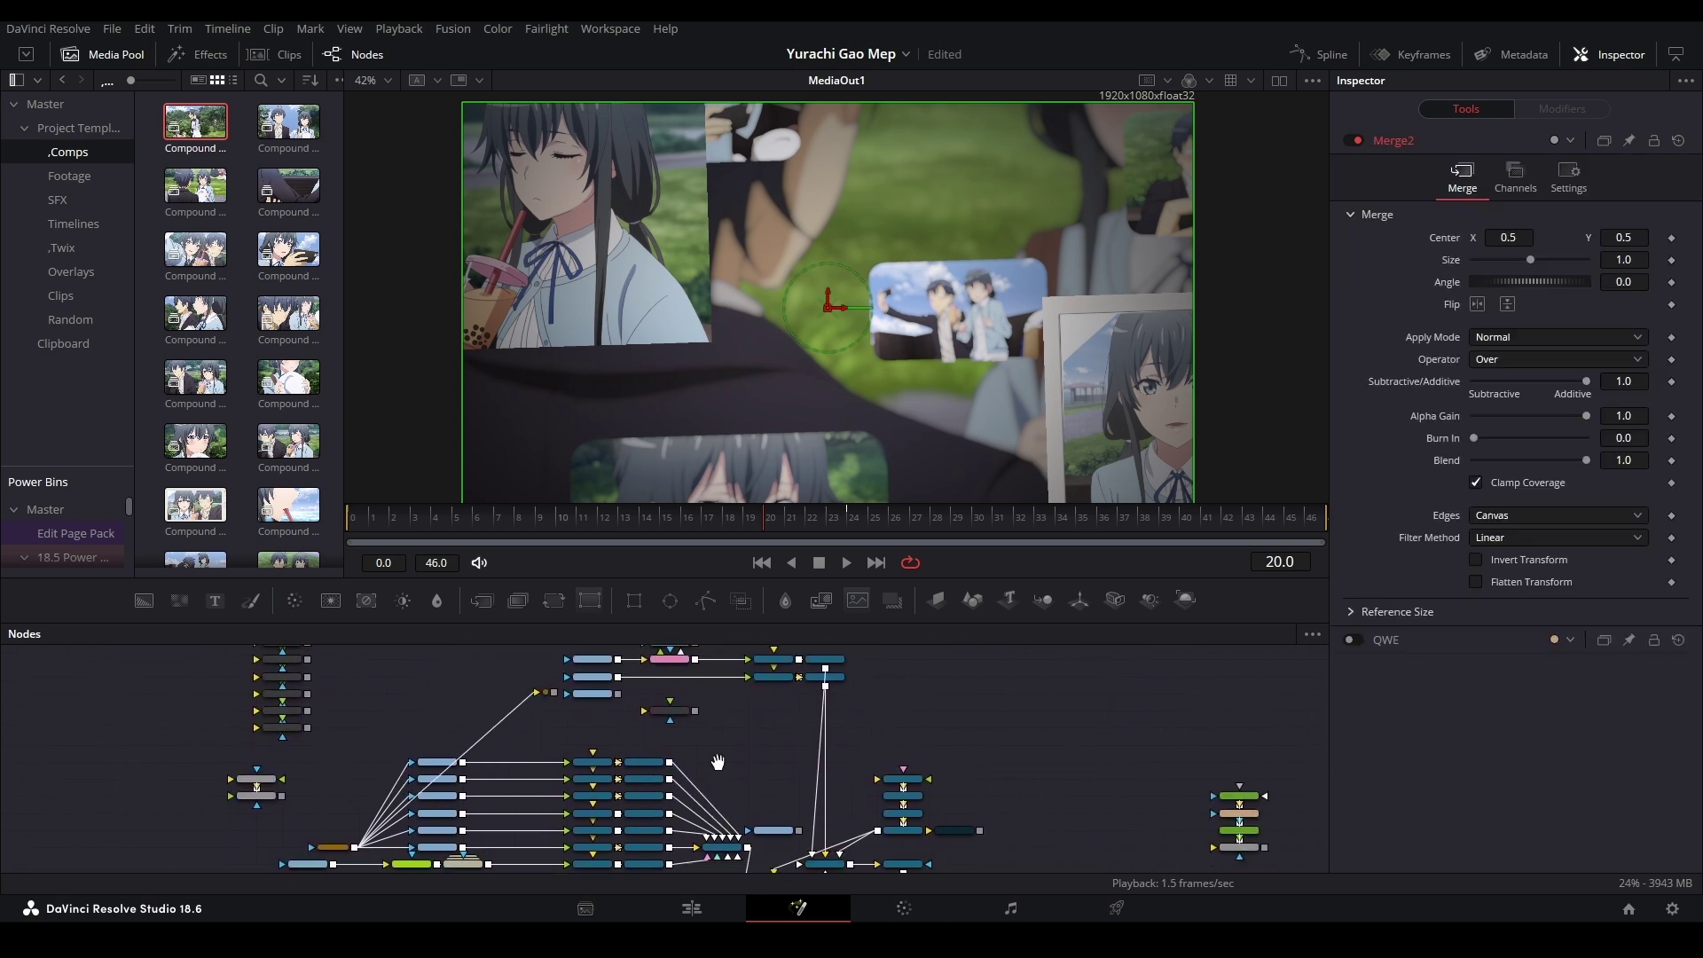
Move MediaIn5 well clear of the 3D merges and shift the Camera3D, Transform3D5, MainT2 and MainT chain slightly upward
scroll(834, 796, "up", 3)
scroll(813, 769, "down", 2)
left_click_drag(778, 761, 1249, 754)
left_click_drag(900, 678, 933, 769)
left_click_drag(930, 761, 923, 736)
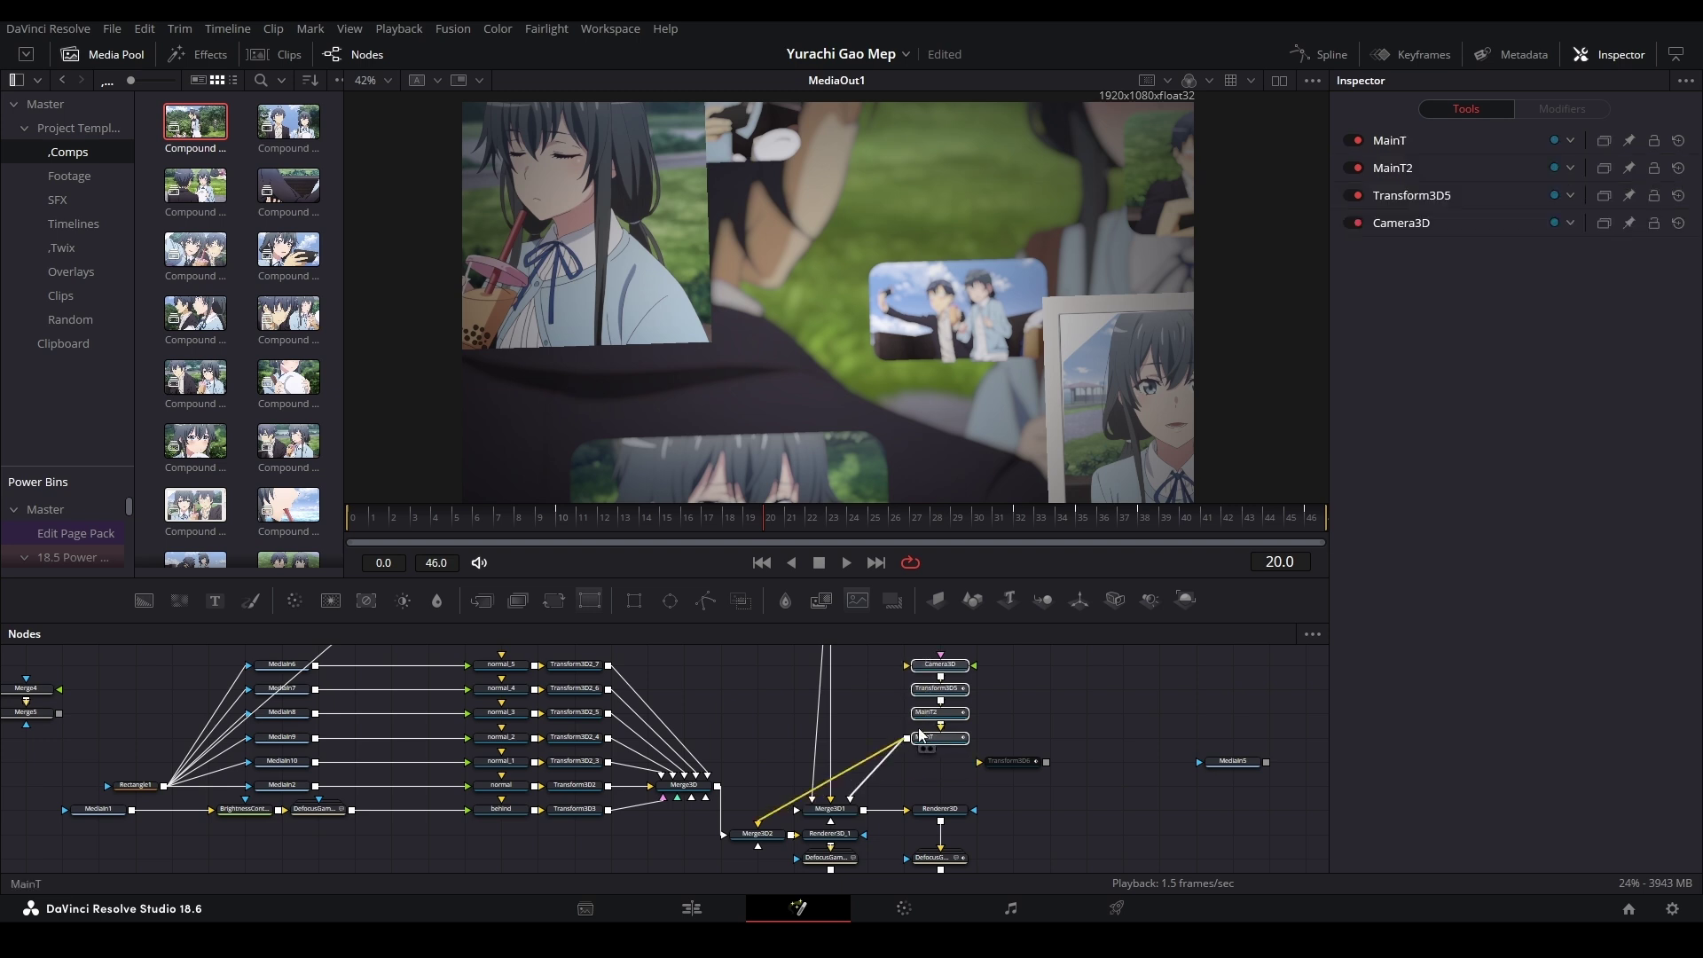
left_click_drag(731, 651, 784, 805)
scroll(784, 812, "up", 2)
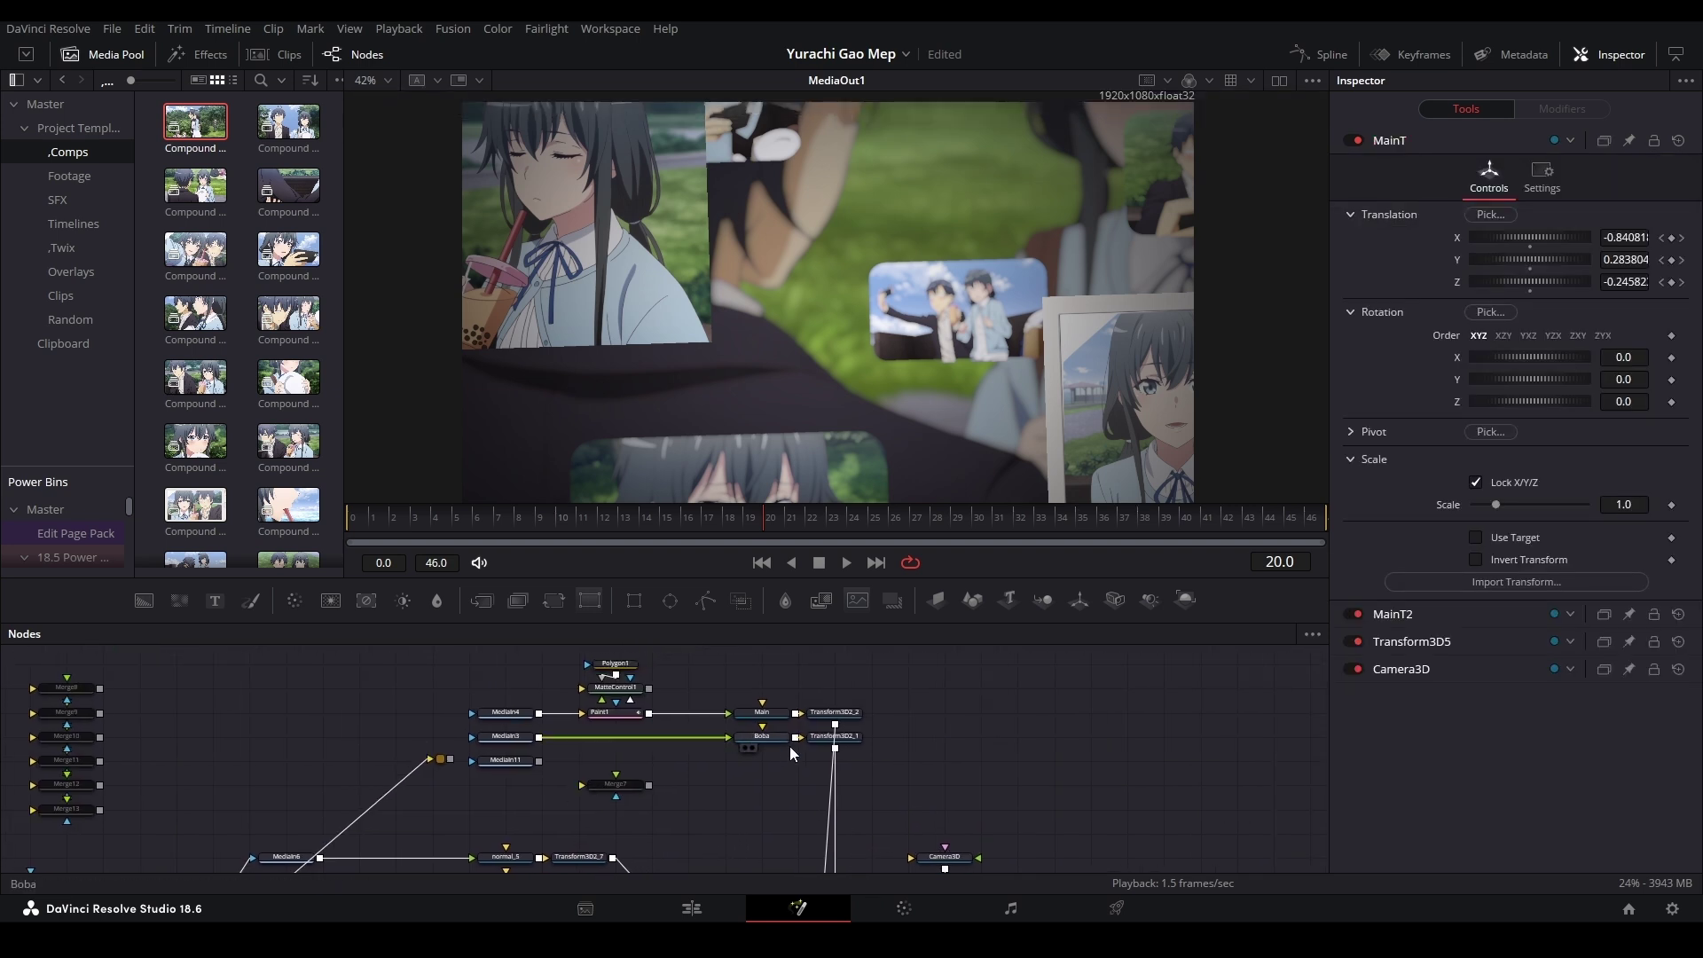
Select the Main and Boba photo branches, and view the Transform3D2_1 and Transform3D2_2 outputs one at a time
left_click_drag(444, 674, 951, 747)
scroll(887, 728, "down", 1)
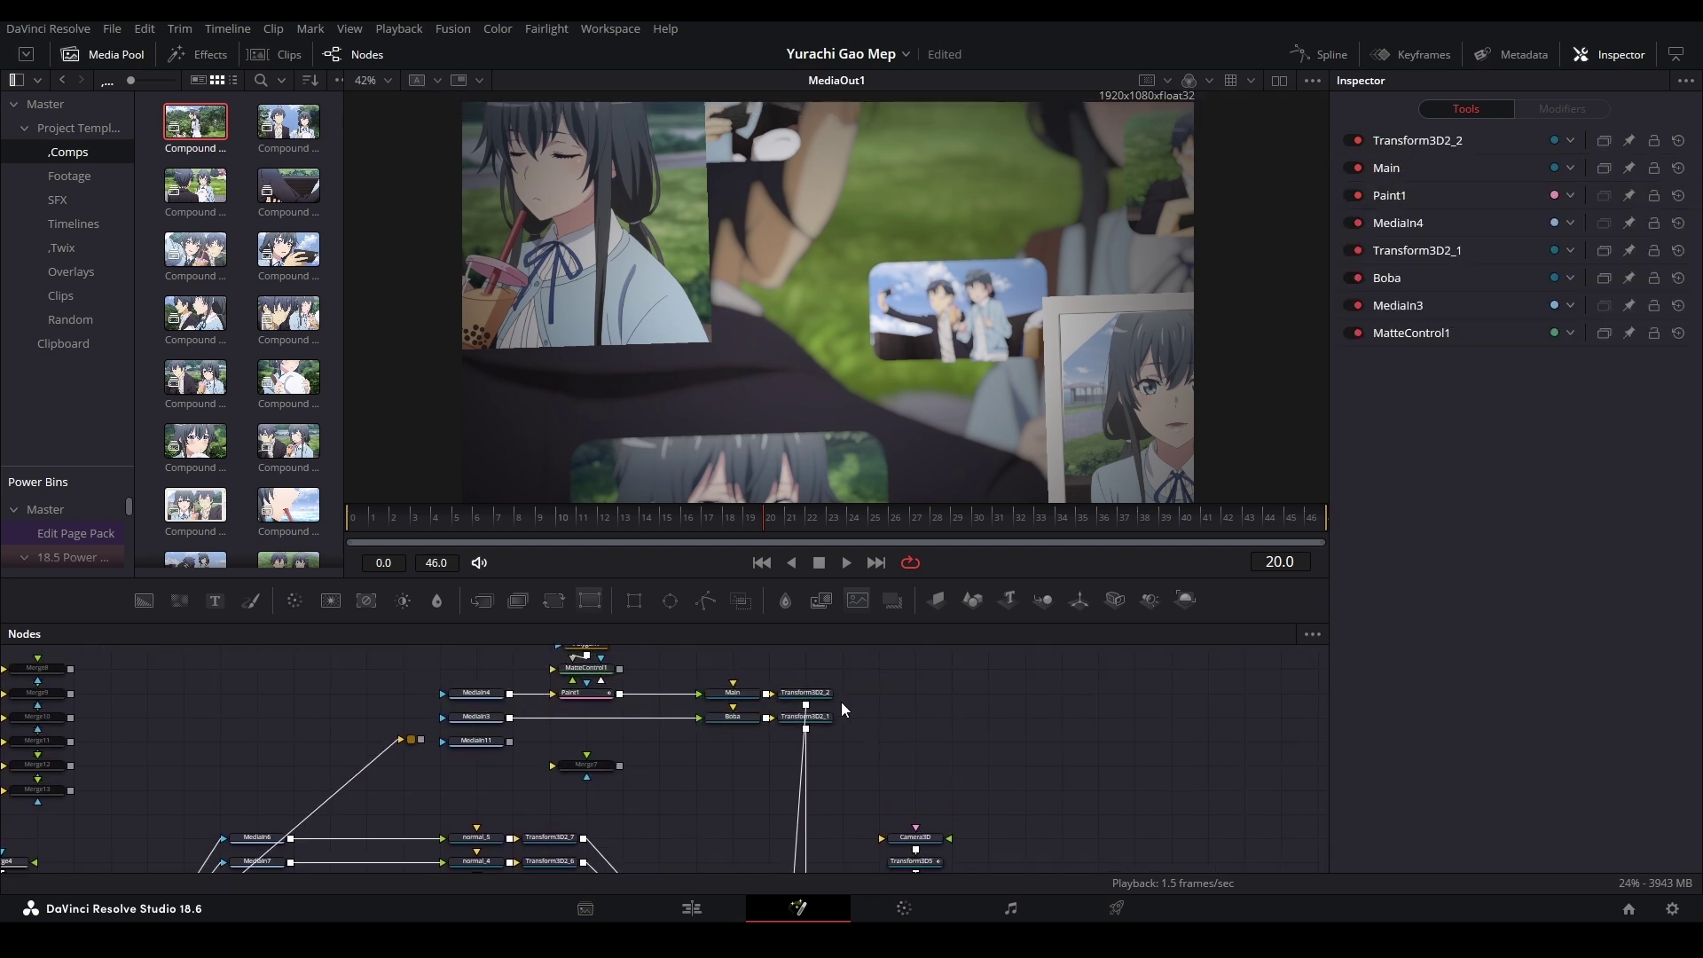
left_click(804, 716)
key("1")
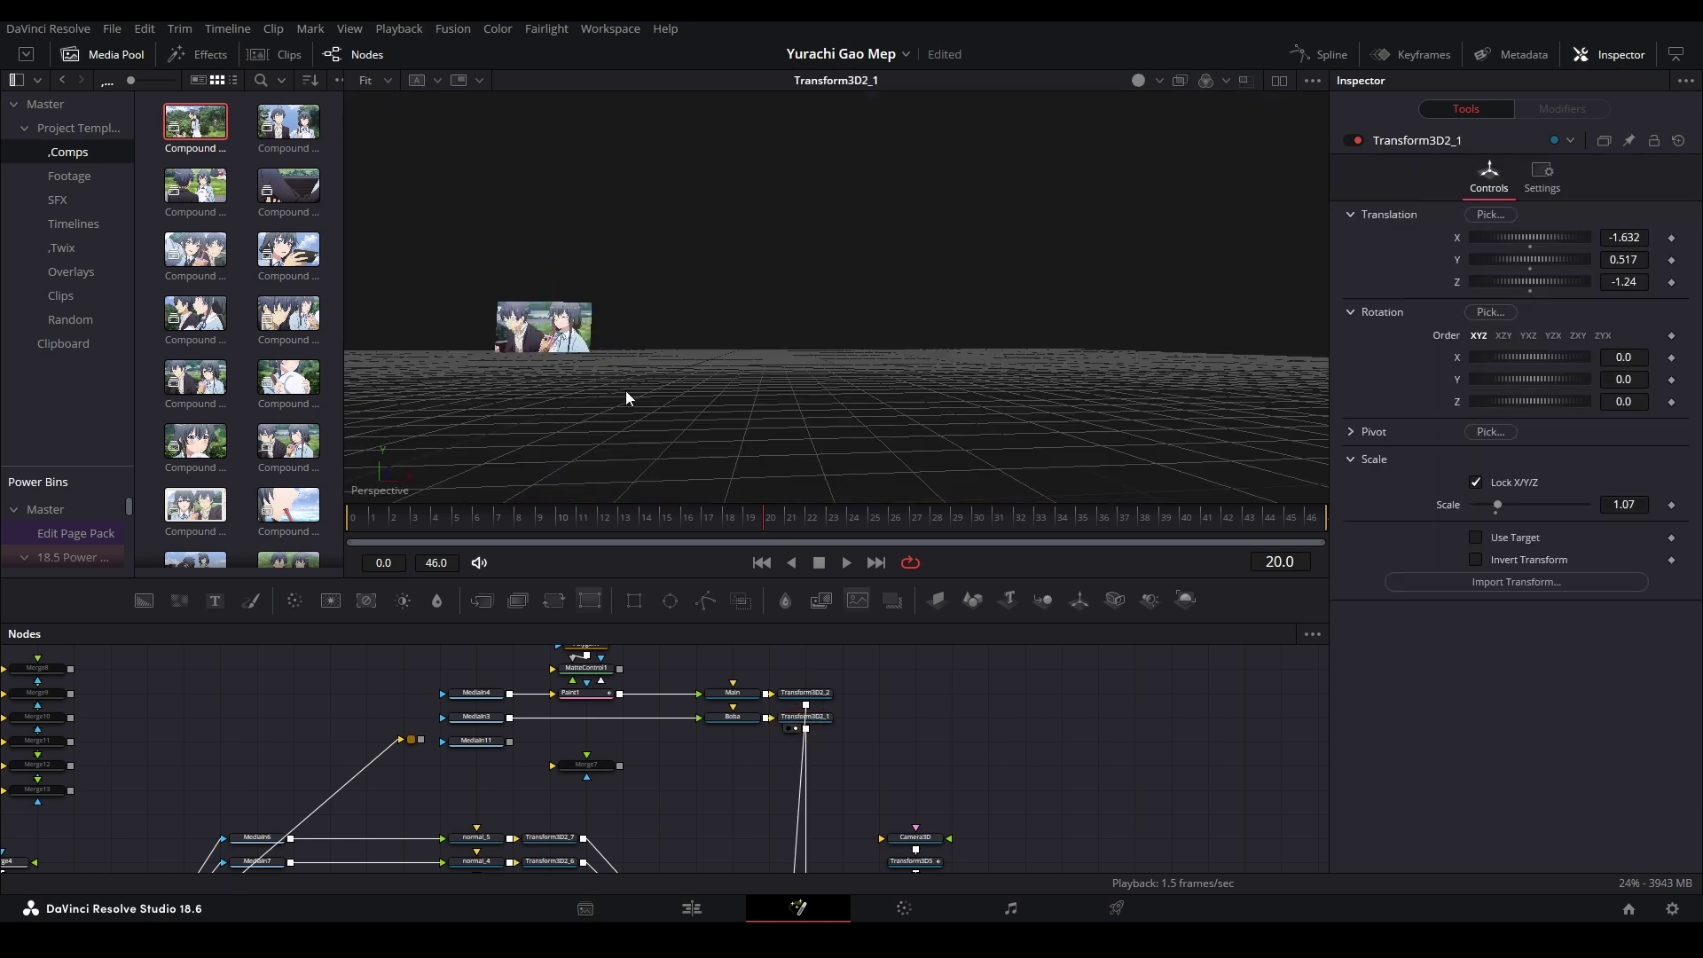
left_click(796, 693)
key("1")
View the Merge3D1 scene and select the connected Camera3D, Transform3D5, MainT2 and MainT chain
scroll(853, 708, "down", 5)
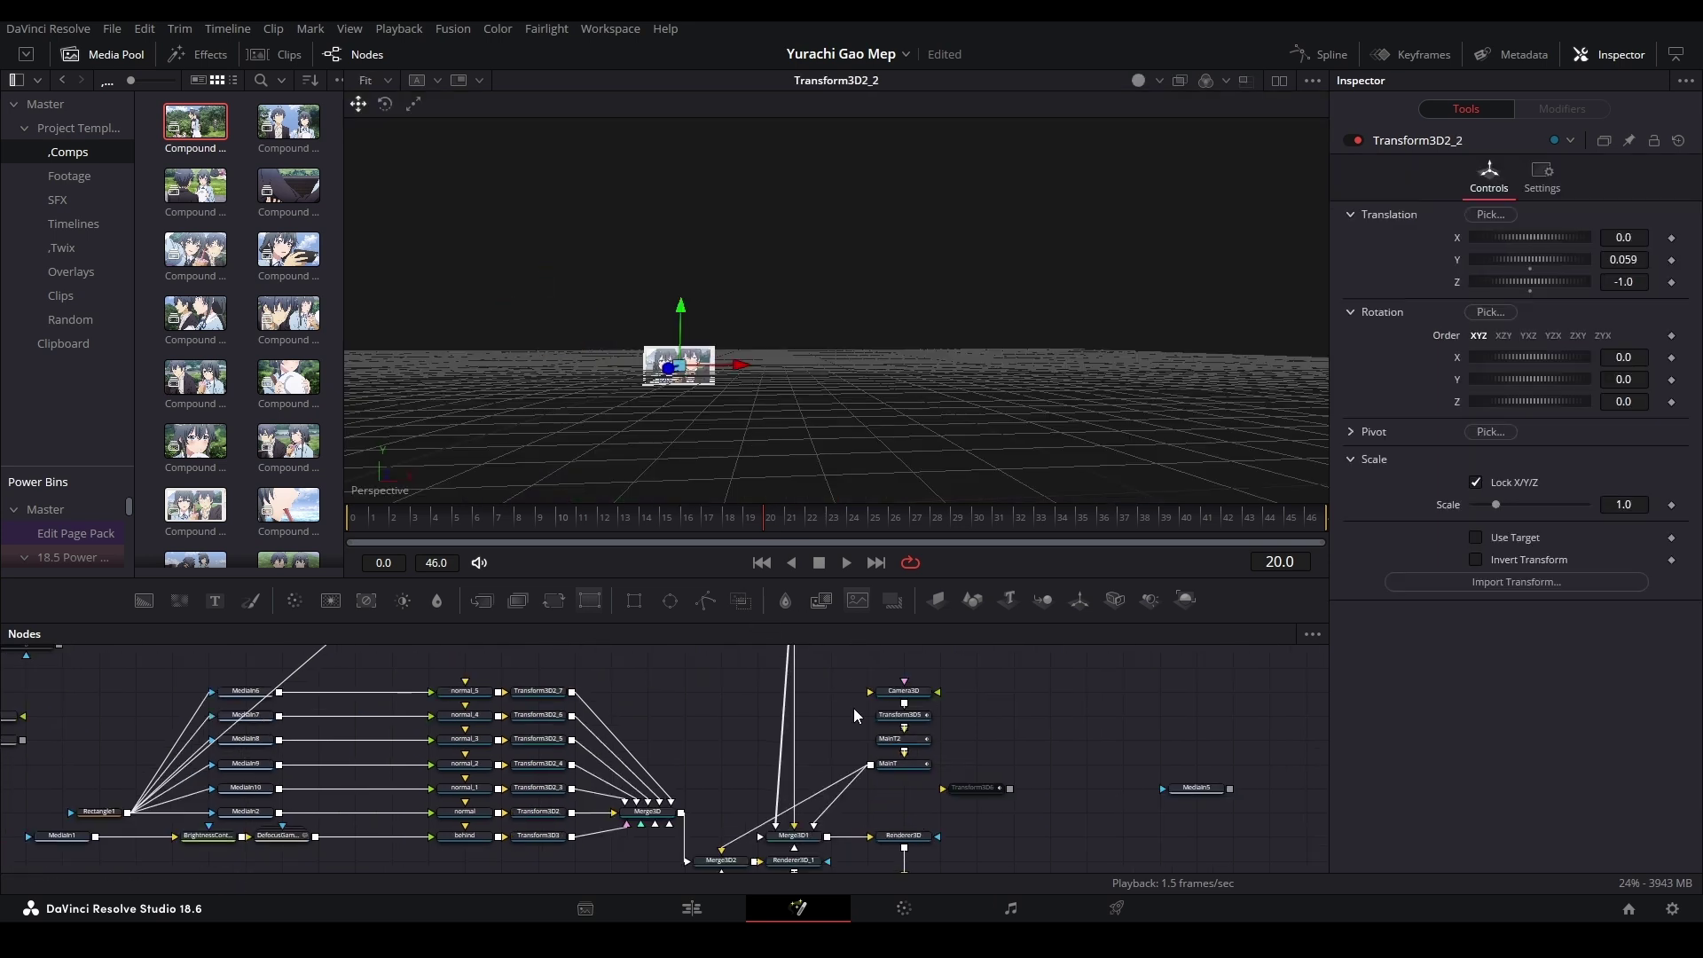
left_click(801, 815)
key("1")
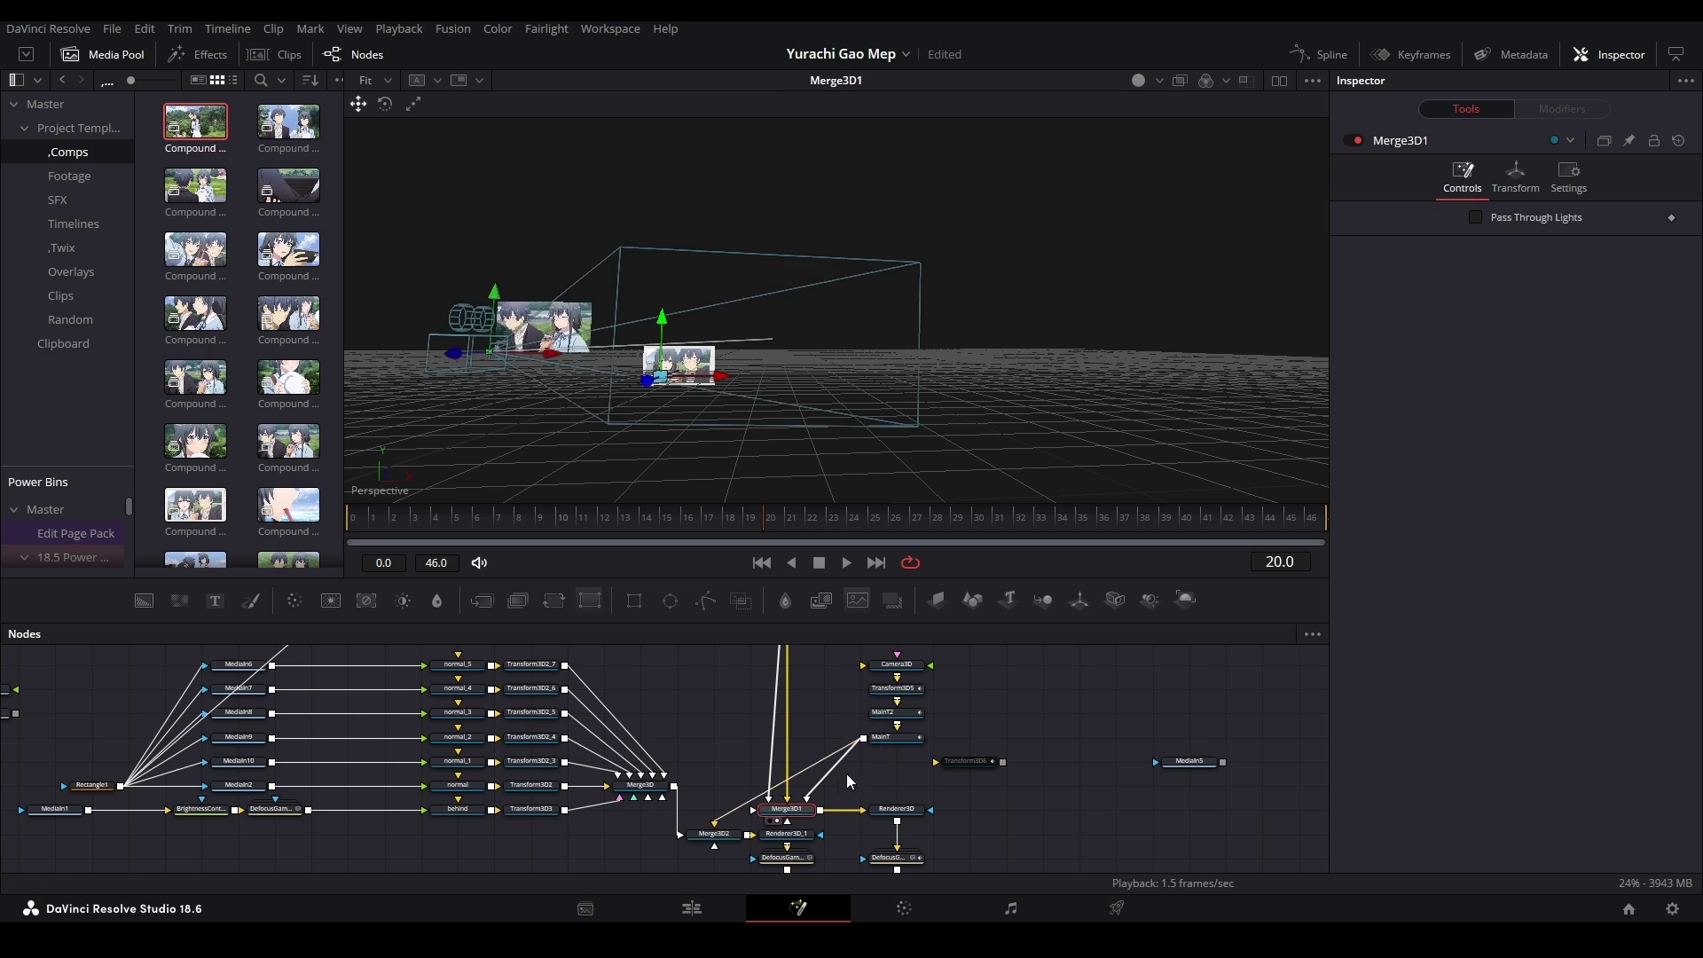
scroll(896, 747, "up", 2)
left_click_drag(930, 798, 868, 692)
left_click_drag(770, 835, 972, 787)
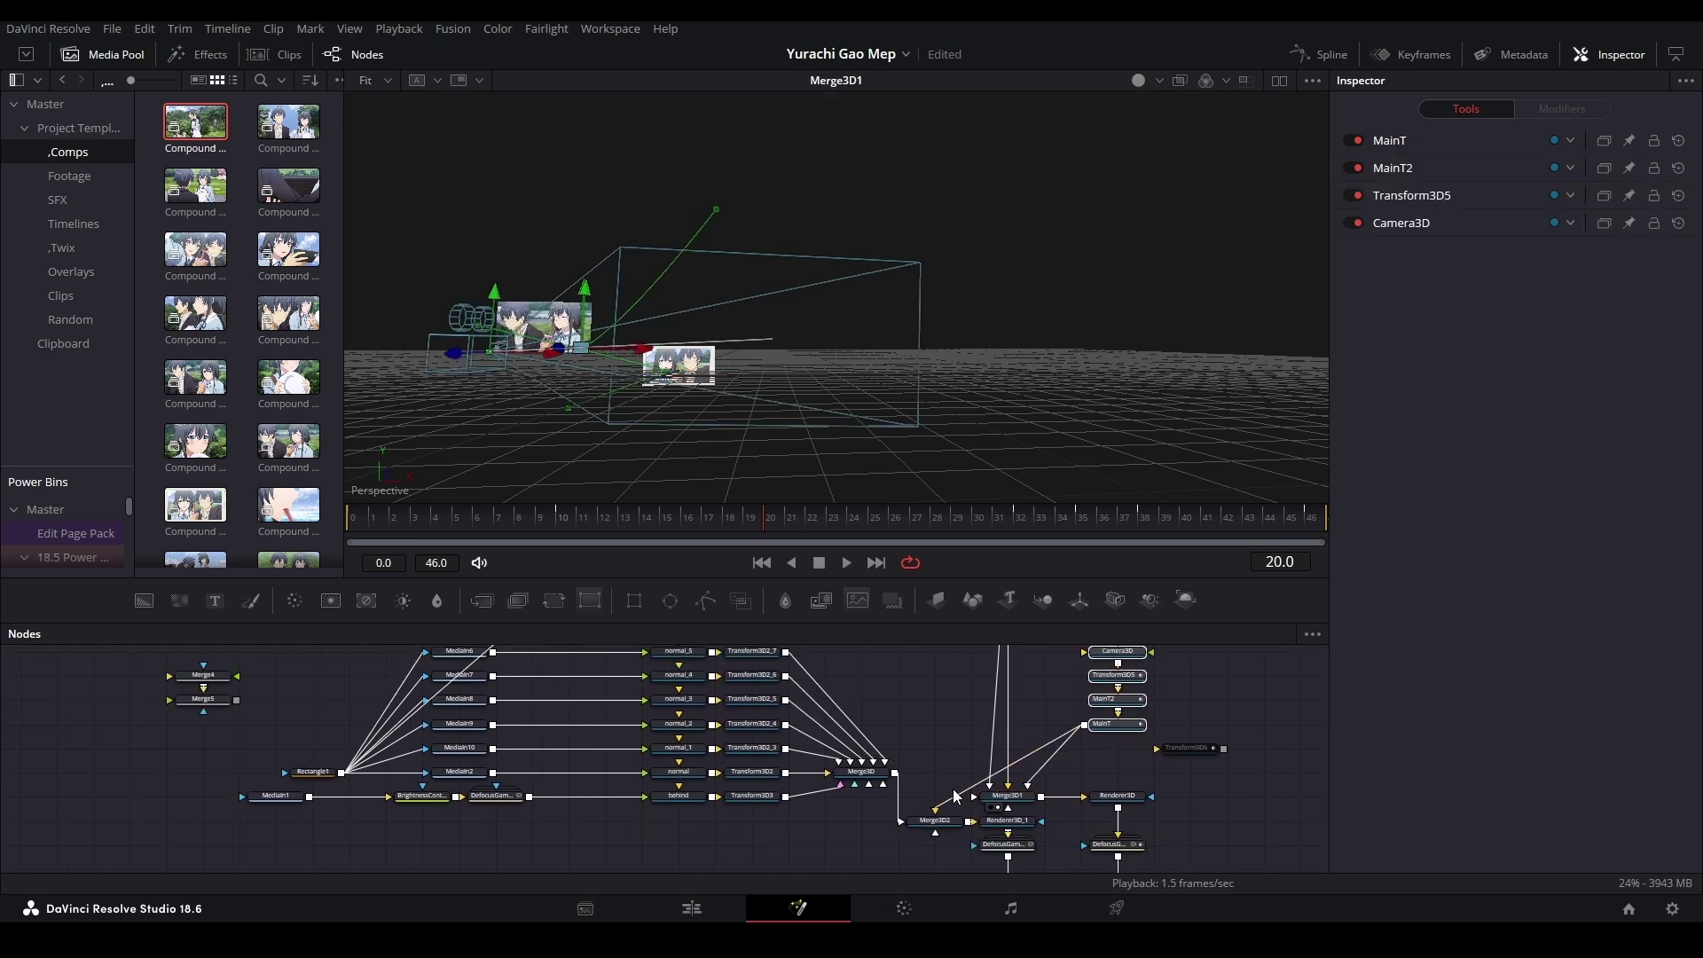
View the Merge3D2 background scene, followed by its blurred render at DefocusGamma1_1
left_click(946, 825)
key("1")
scroll(850, 807, "up", 2)
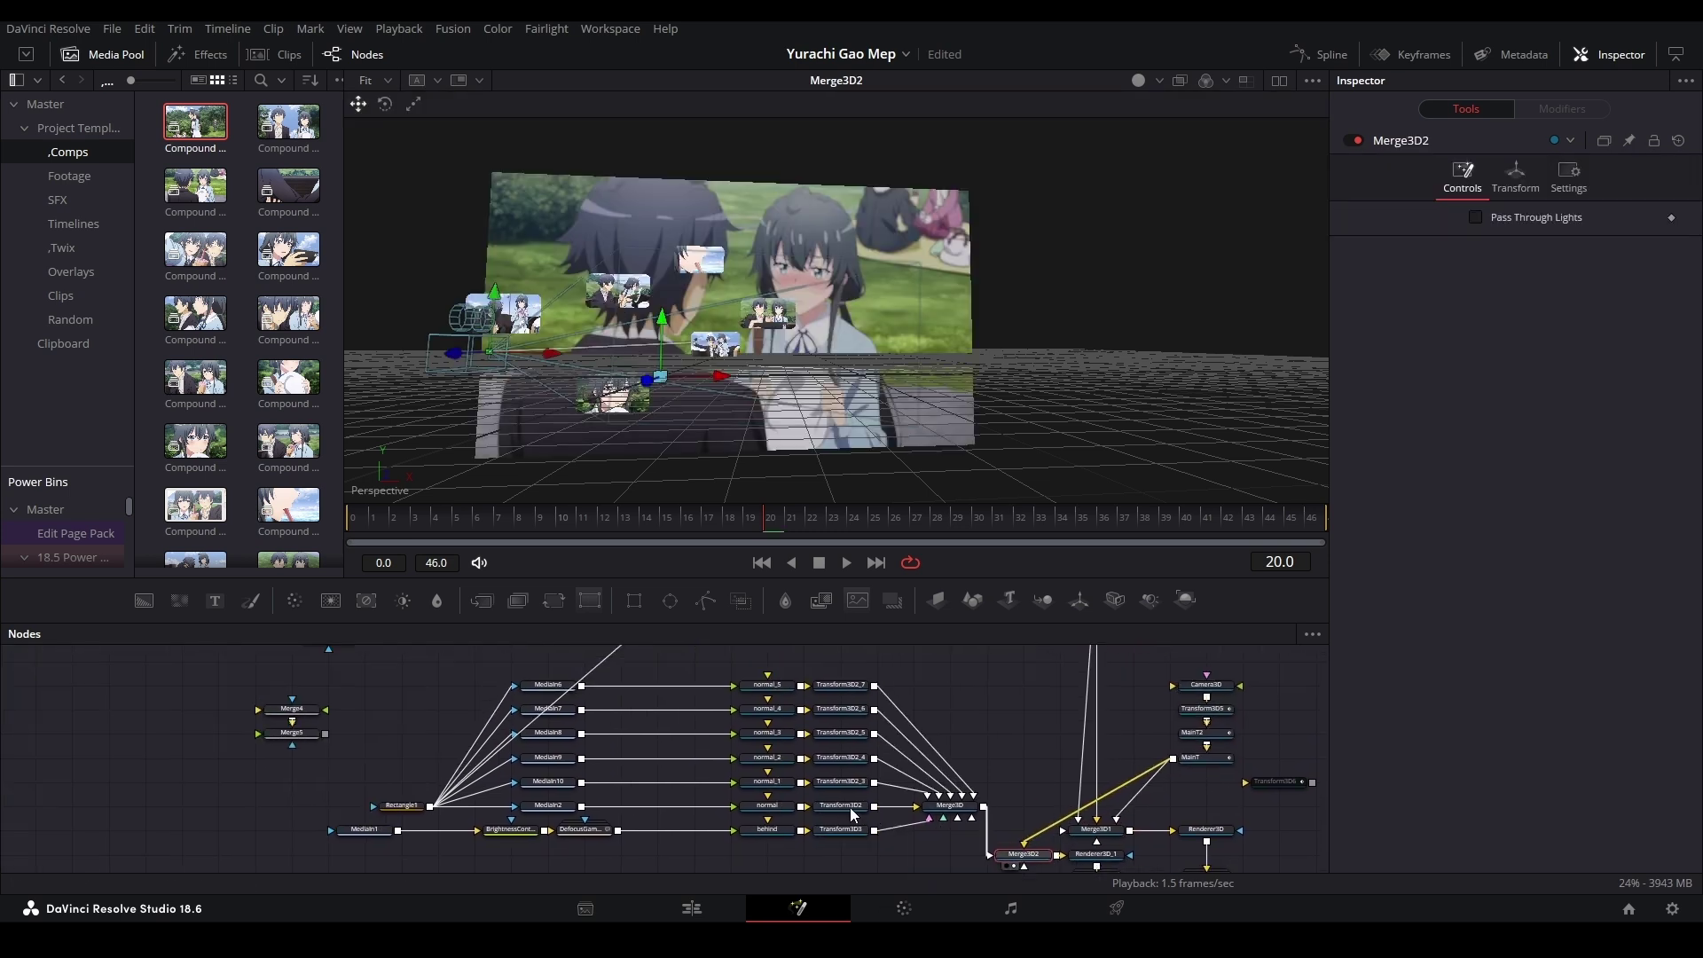
scroll(1022, 737, "up", 4)
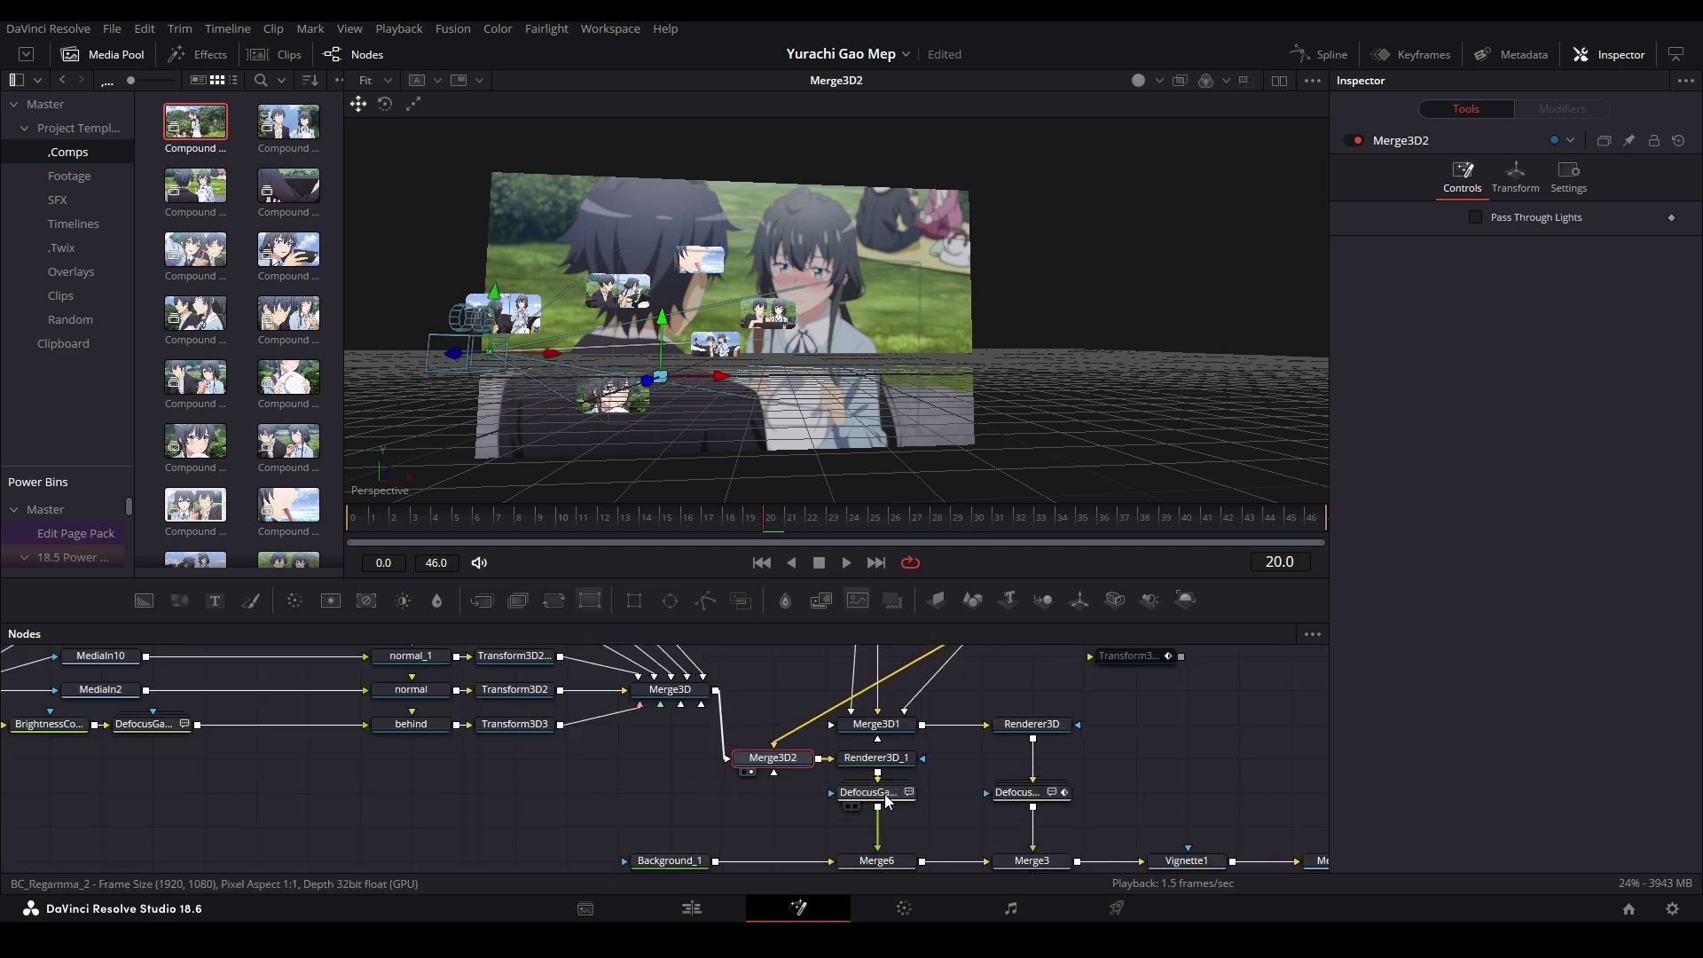
left_click(859, 791)
key("1")
left_click_drag(980, 697, 818, 681)
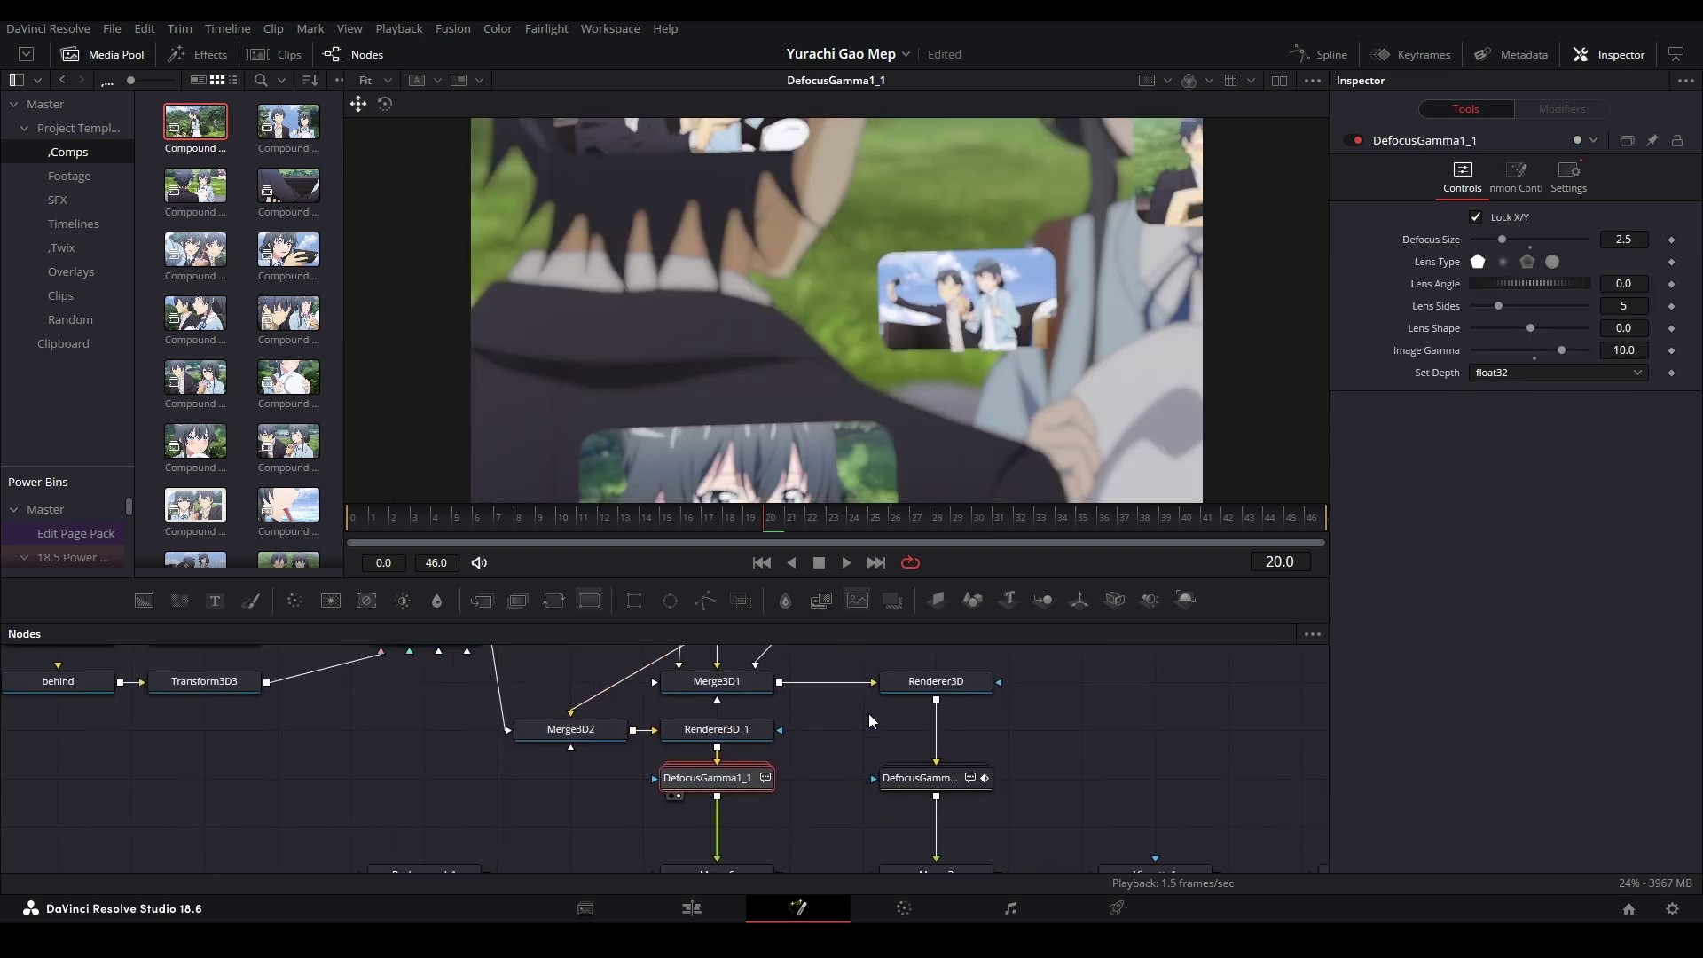
View the background branch through Renderer3D_1 and Merge6, followed by the foreground's DefocusGamma1_2 output
left_click(755, 733)
key("2")
left_click_drag(751, 769, 745, 742)
left_click(734, 849)
key("2")
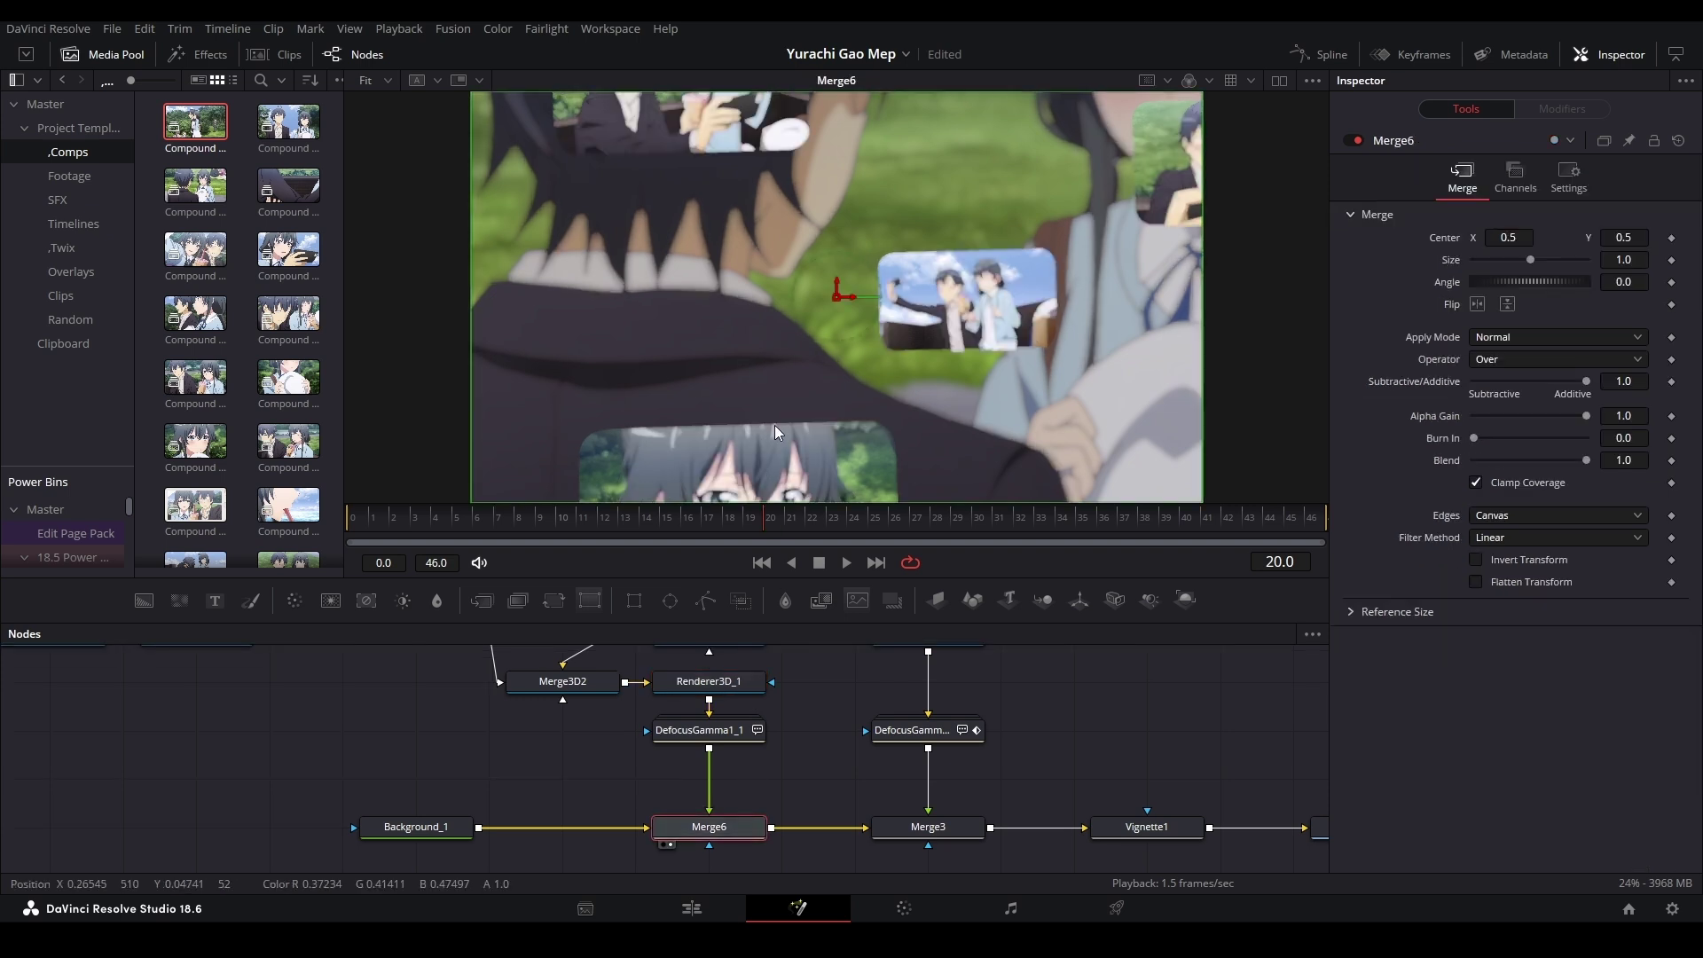
left_click(908, 735)
key("1")
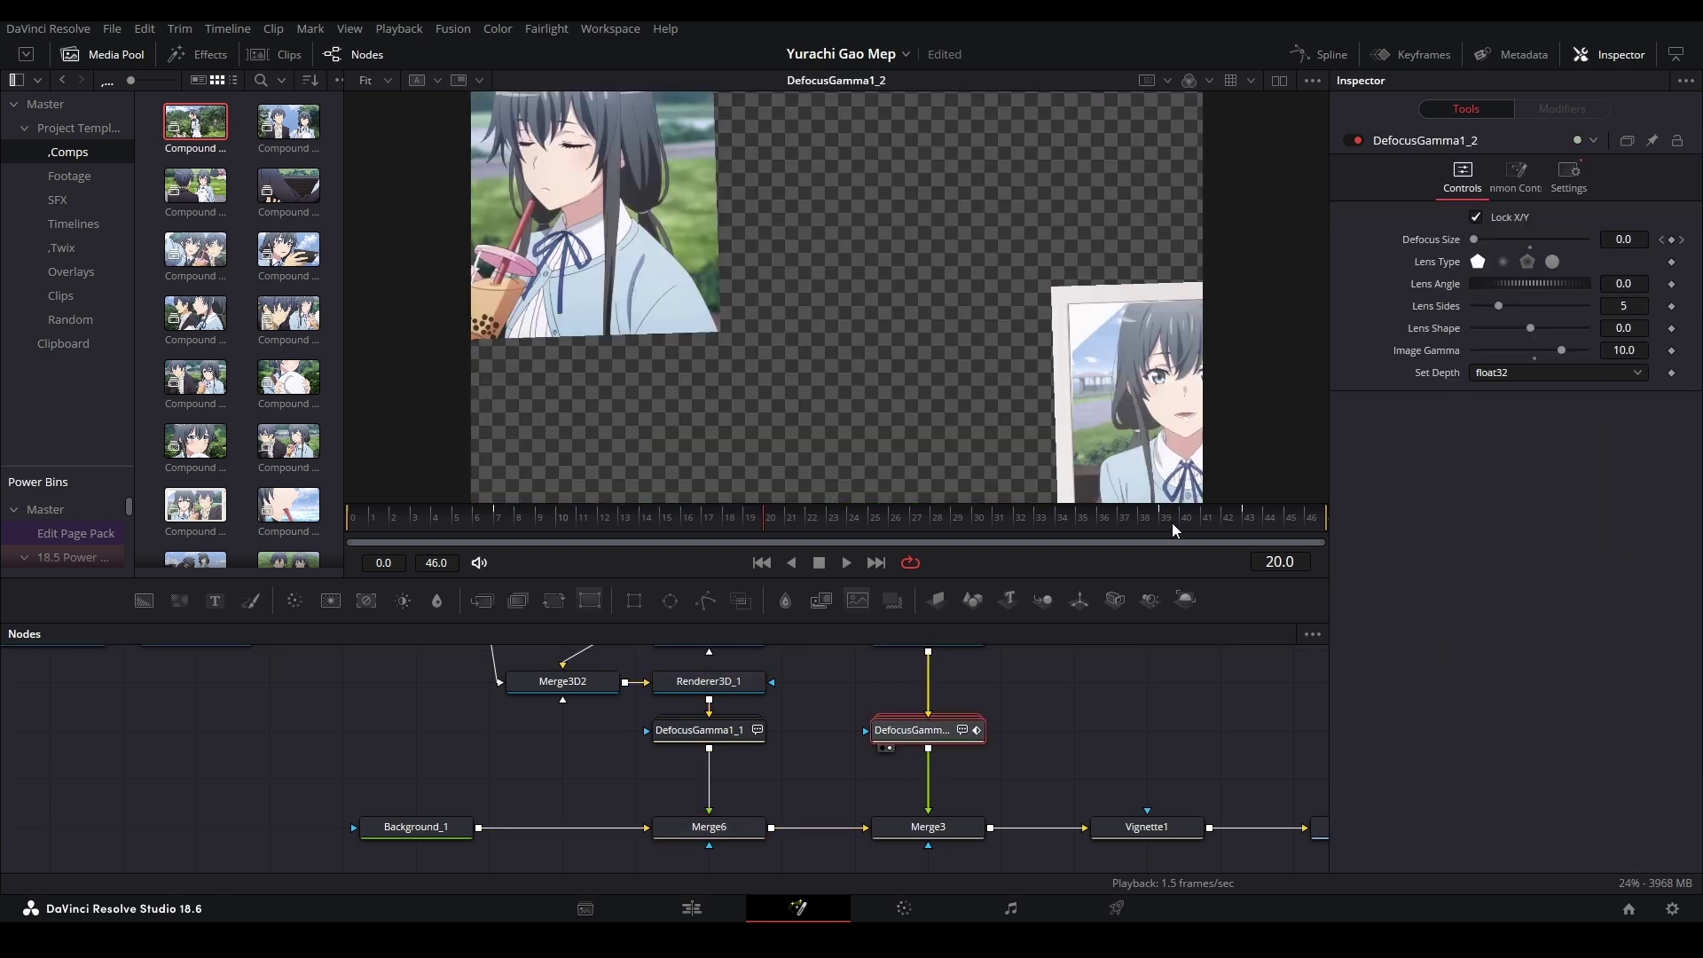
Inspect the foreground defocus node and the Merge3 node that joins foreground and background
scroll(950, 765, "up", 2)
left_click_drag(951, 767, 899, 727)
left_click(916, 684)
key("2")
left_click(923, 778)
key("2")
left_click(934, 807)
key("2")
Inspect Vignette1 and the final MediaOut1 output, and return the playhead to frame 0
left_click_drag(1121, 817, 935, 793)
left_click(935, 791)
key("2")
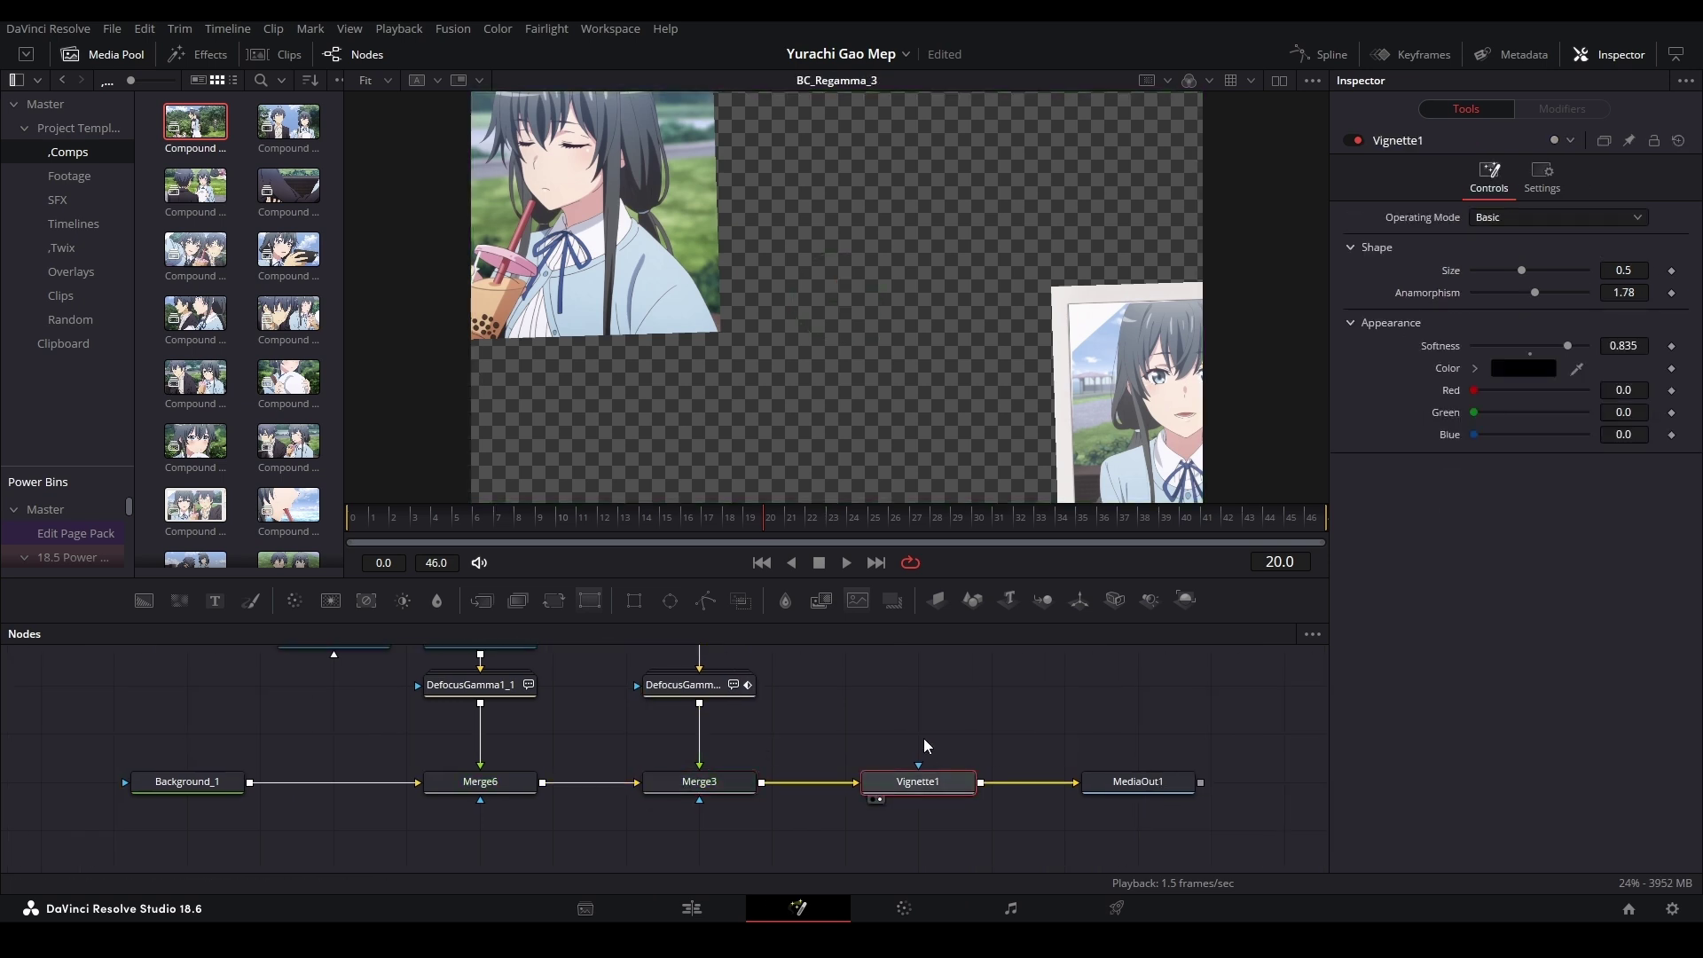
left_click(1179, 790)
key("2")
left_click_drag(709, 751, 764, 798)
scroll(768, 786, "down", 3)
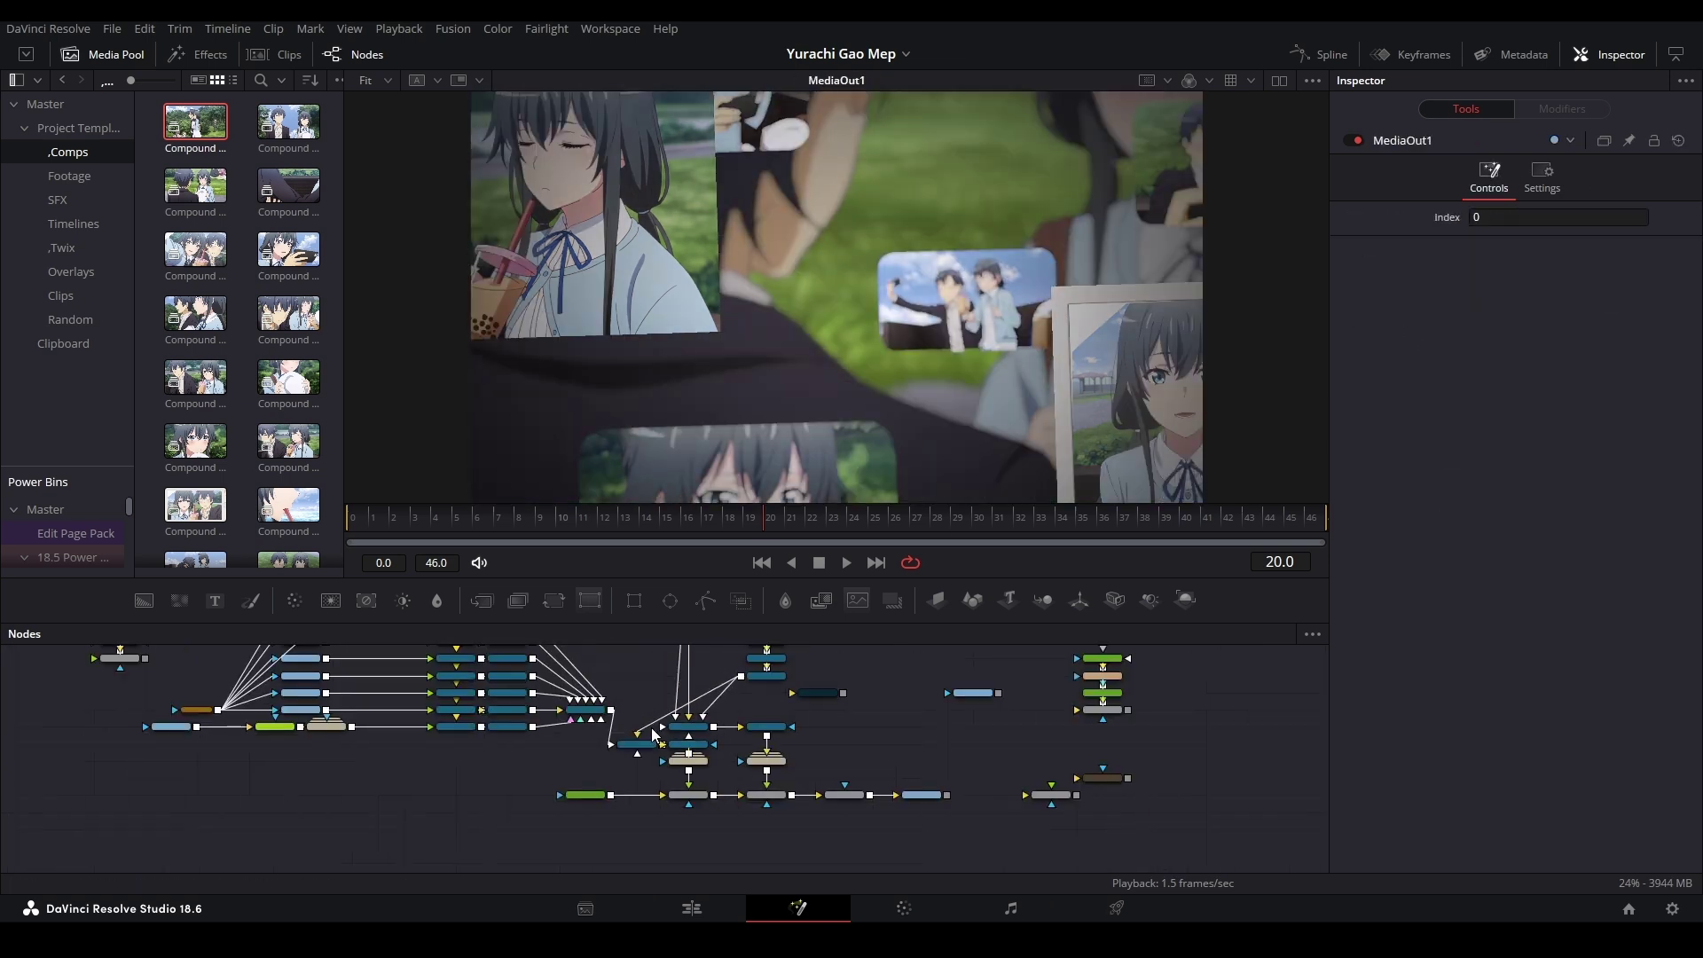
scroll(682, 712, "up", 1)
left_click(365, 514)
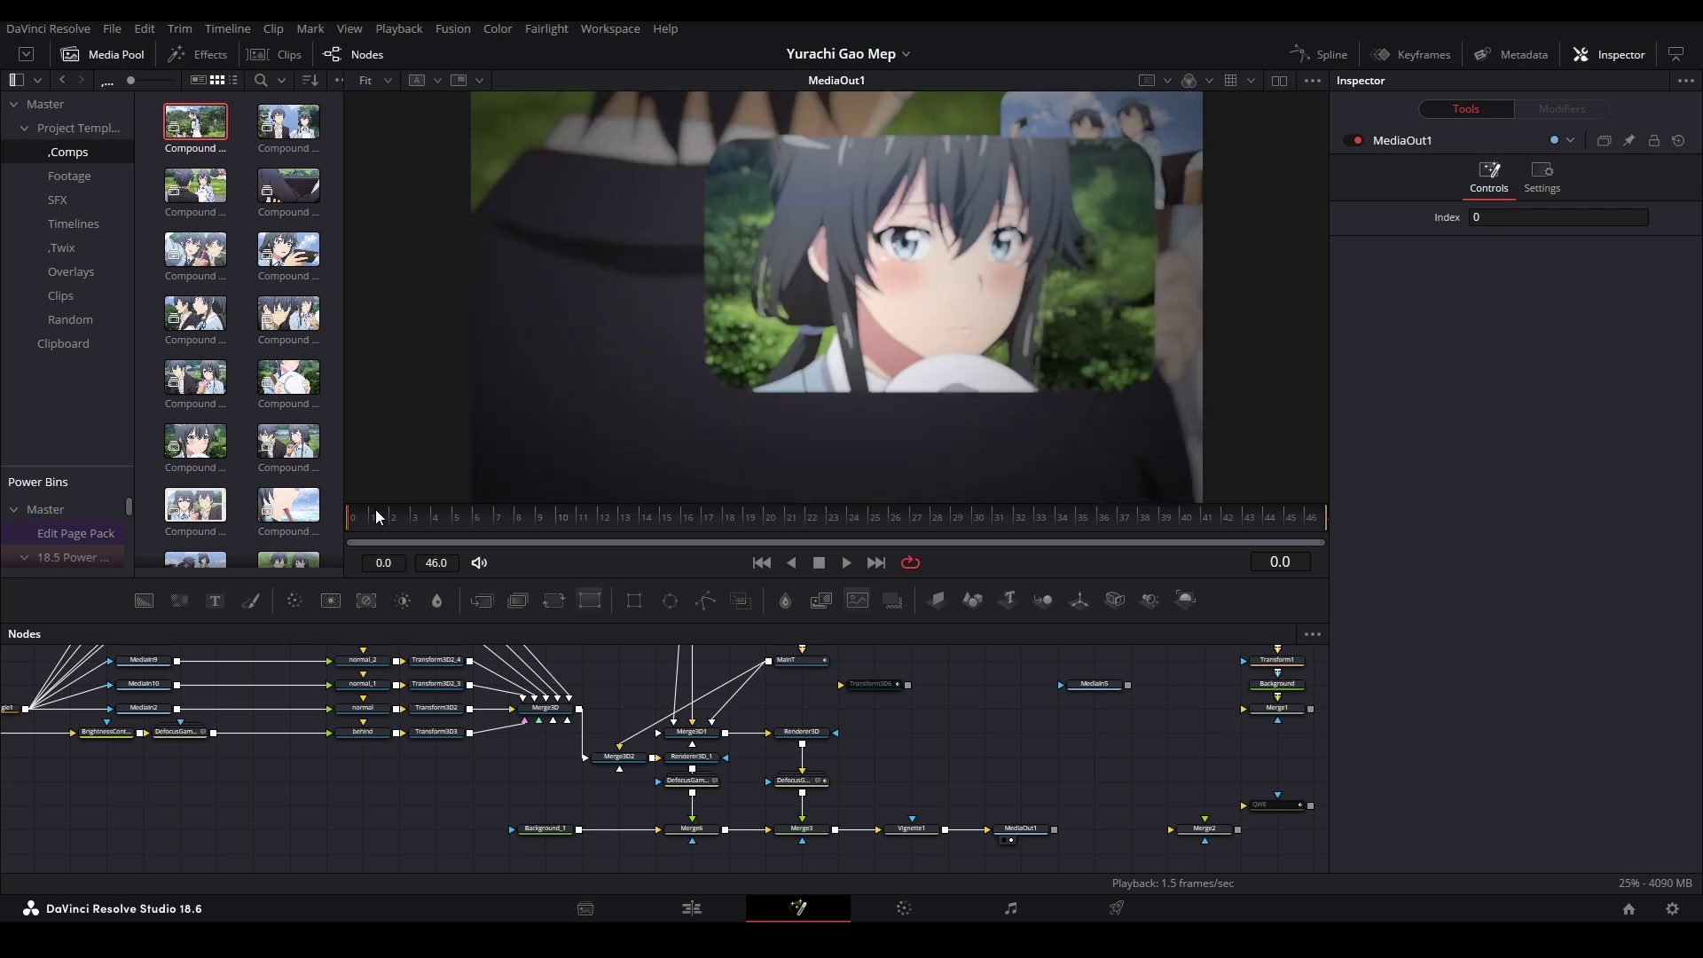
Switch to the Edit page and play Timeline 3 through the slow semi 3D comp section
key("shift+4")
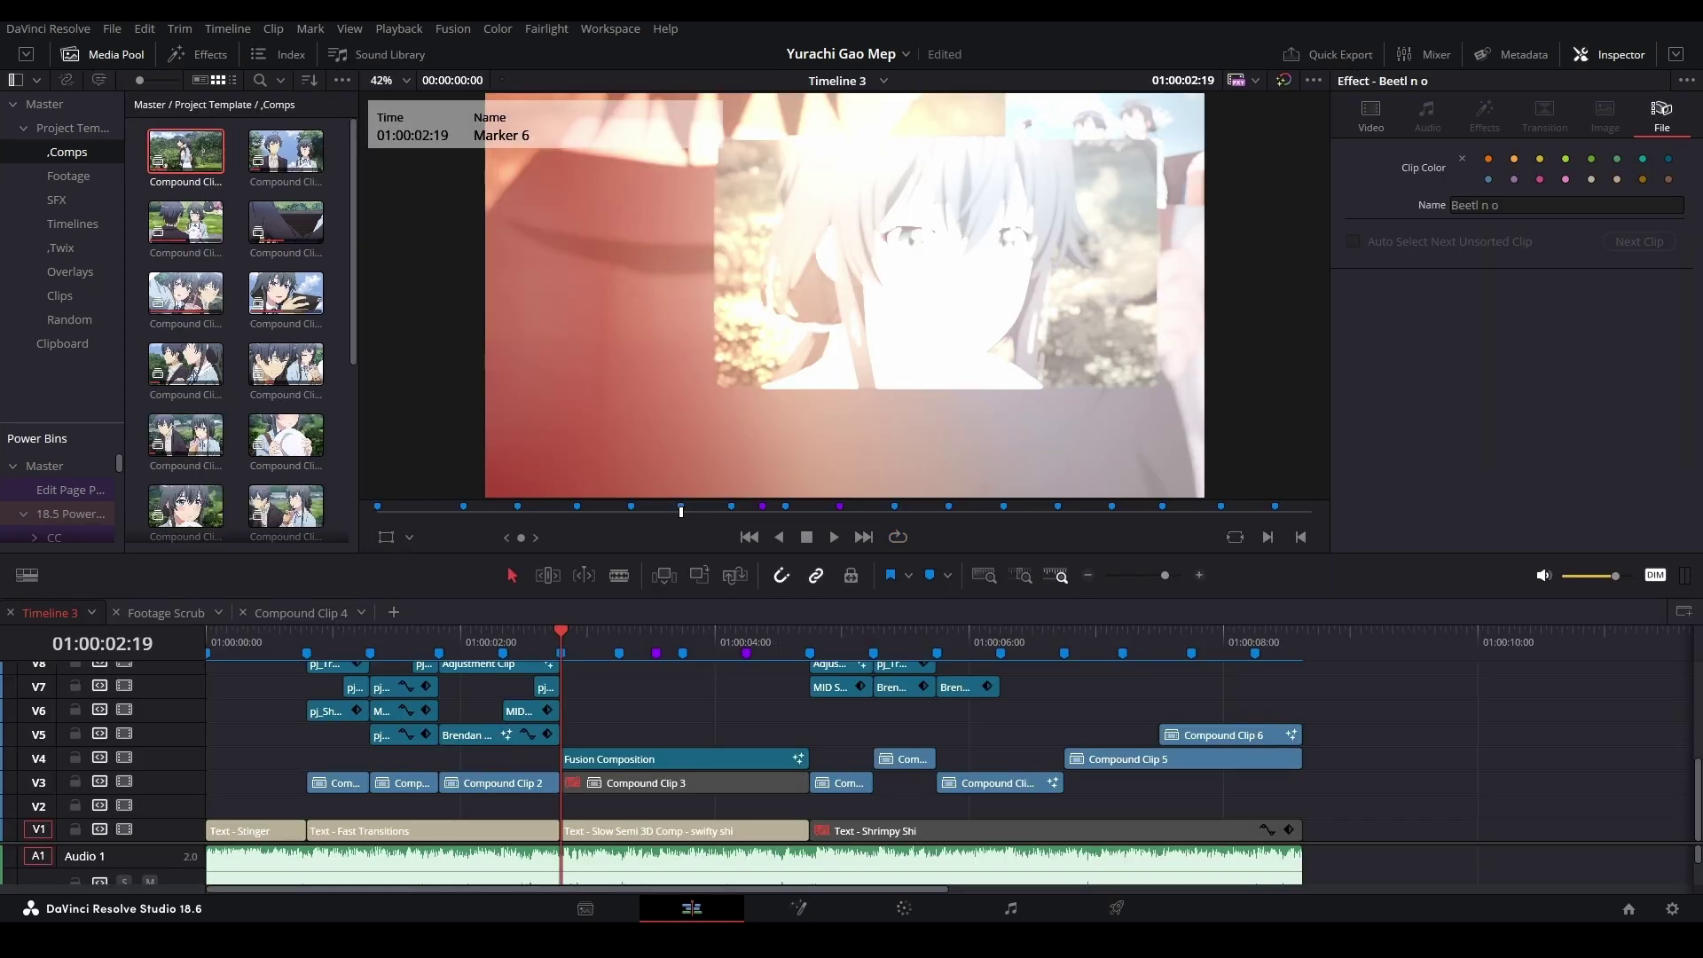
key("space")
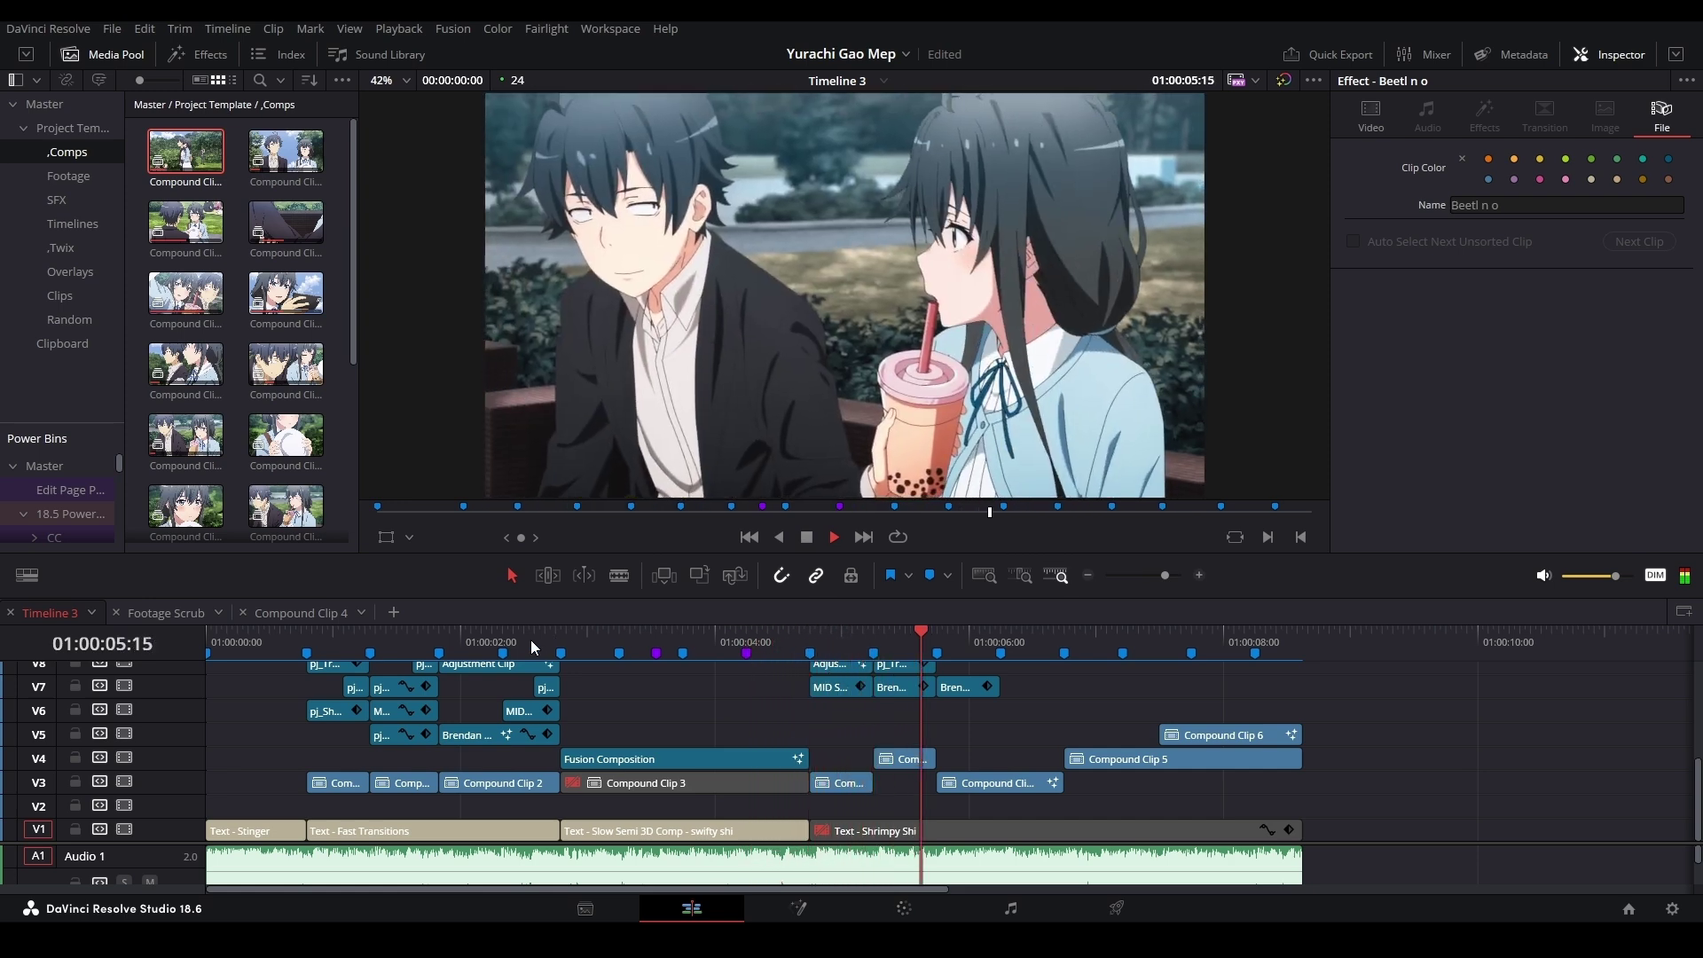
left_click(531, 640)
key("space")
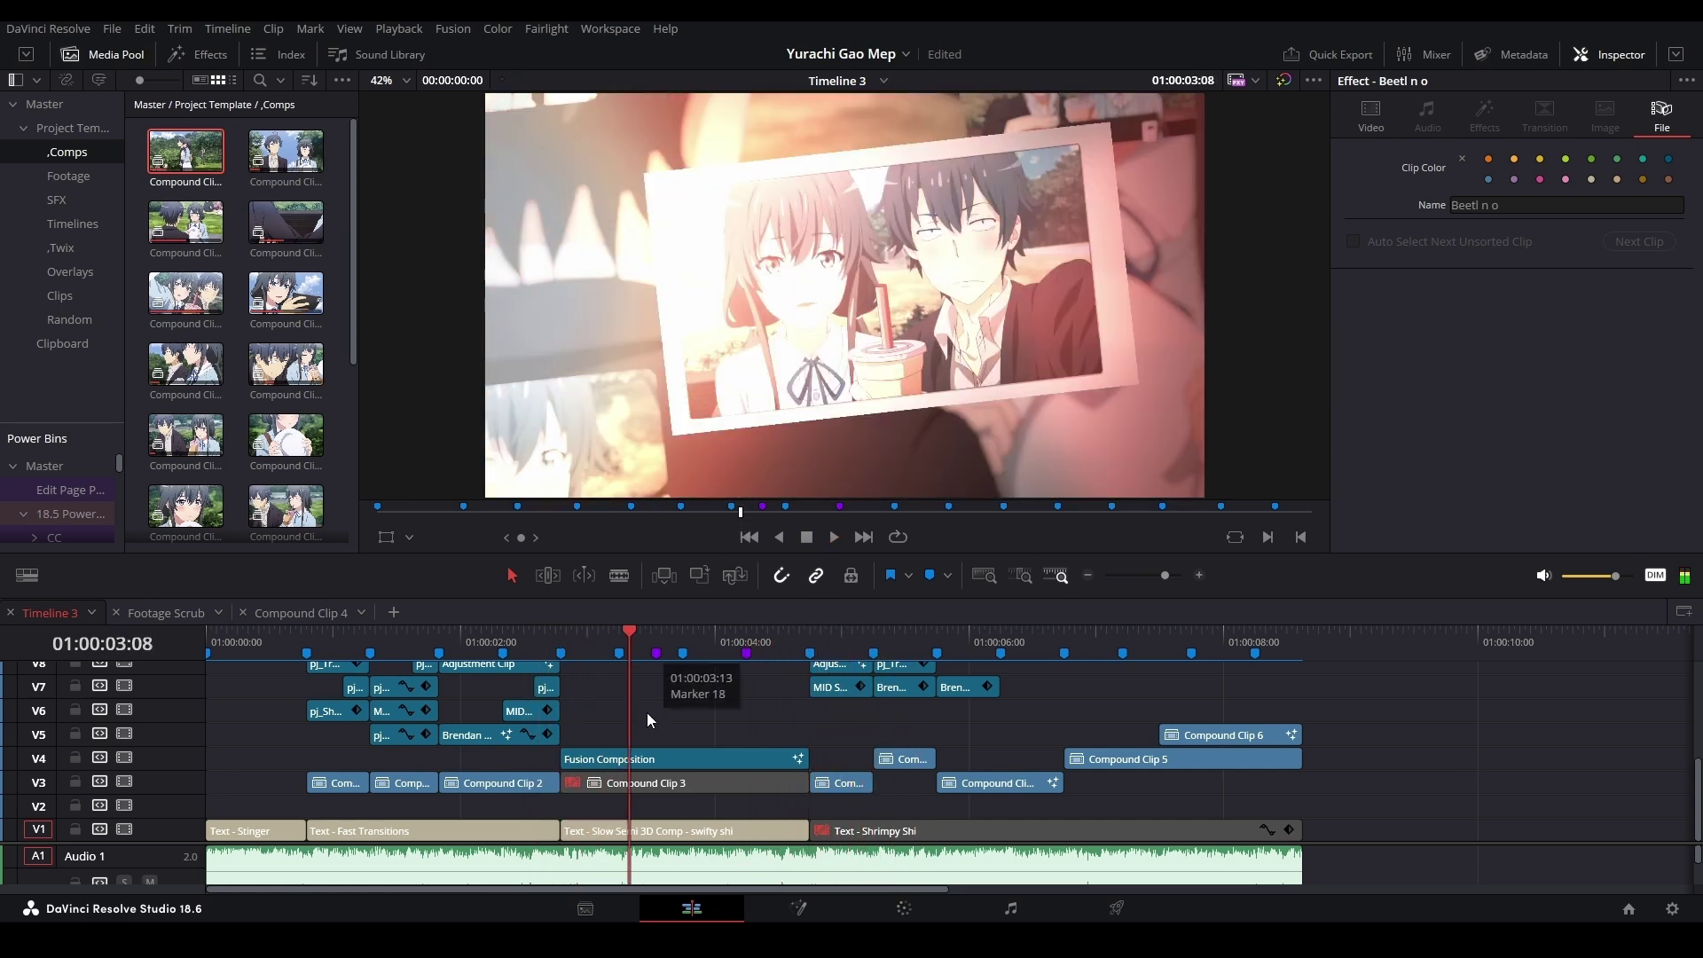
left_click(564, 650)
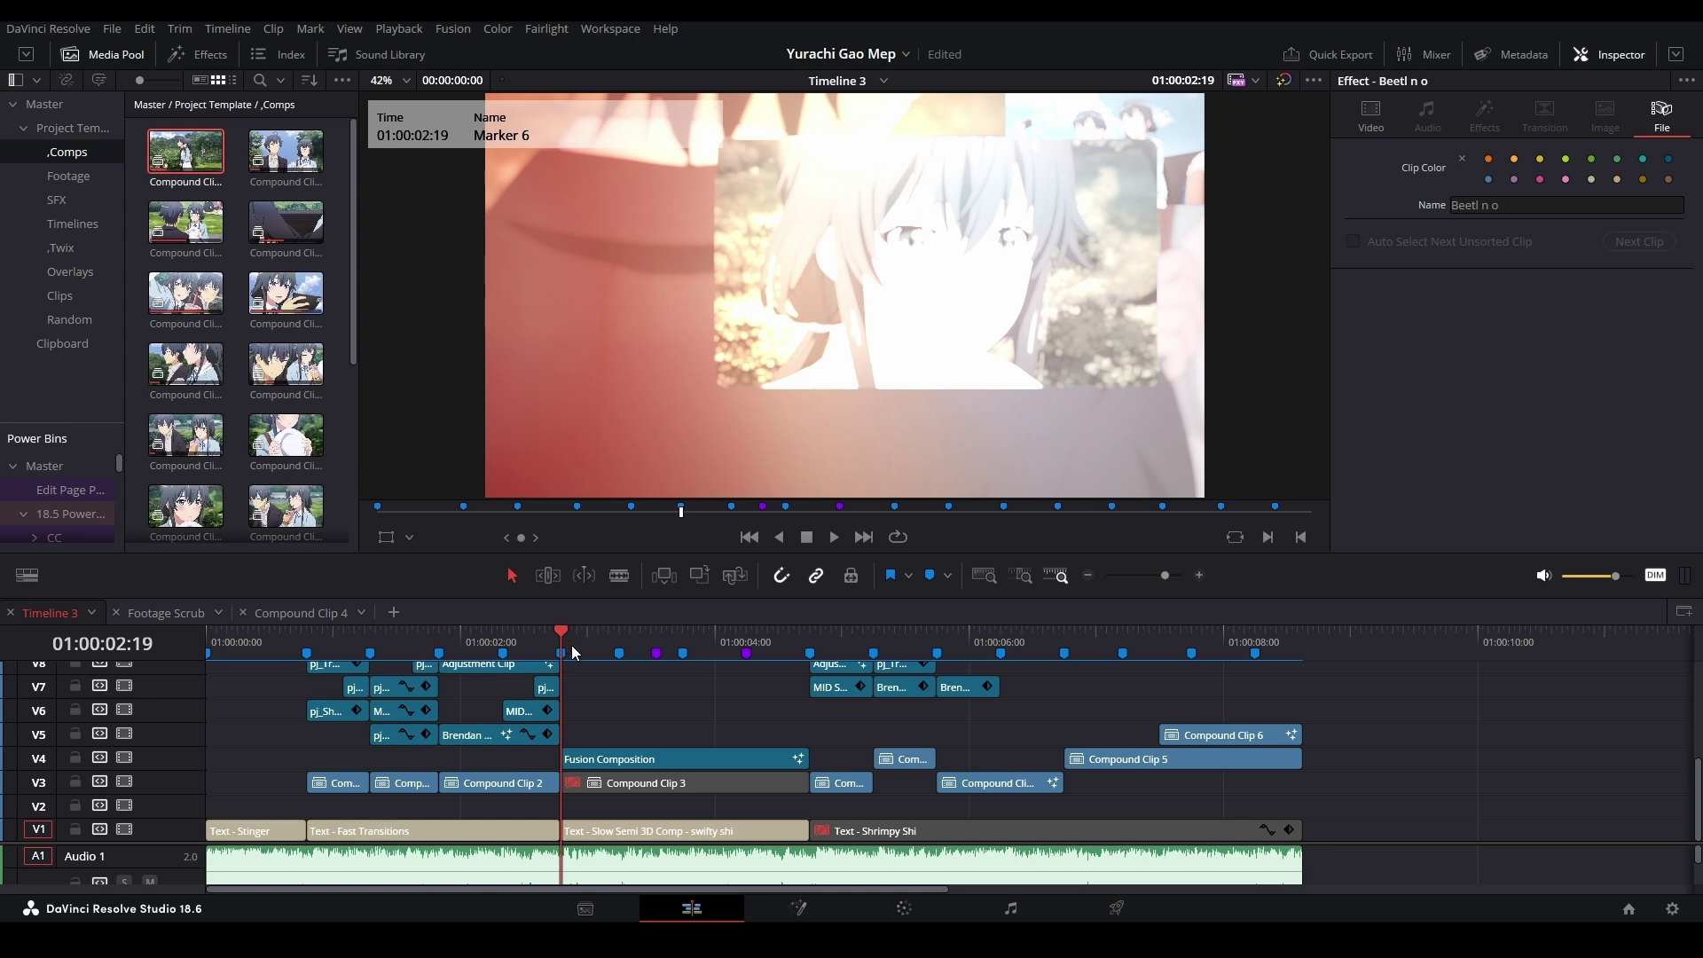
key("space")
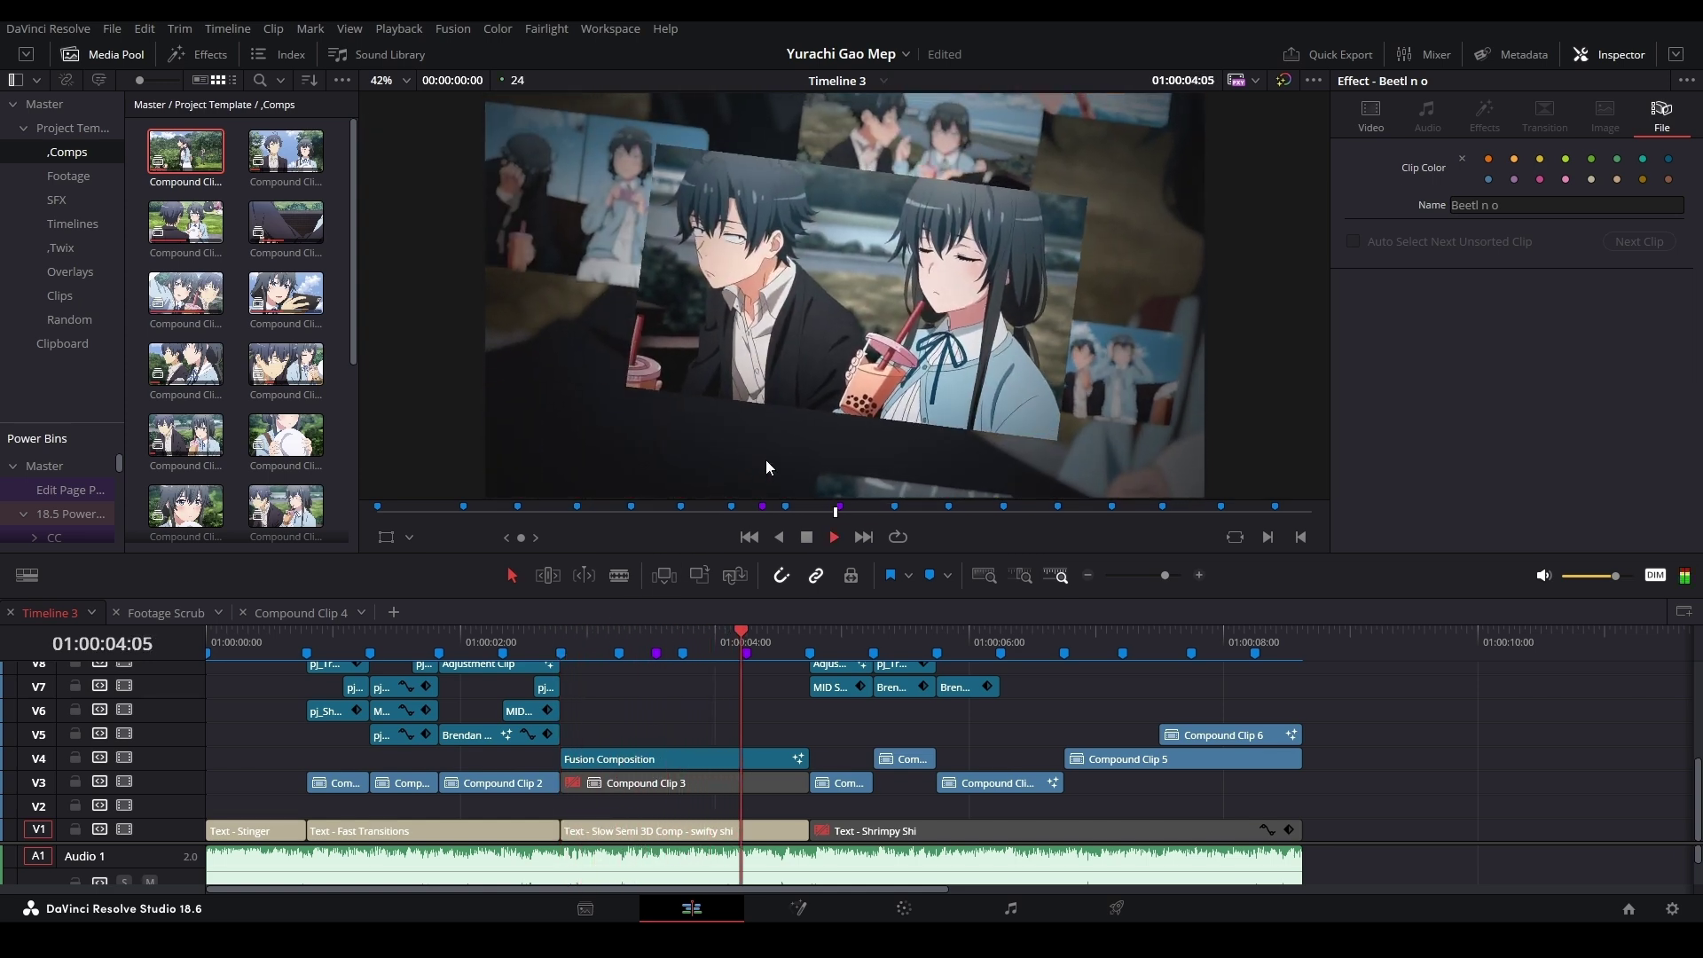
key("space")
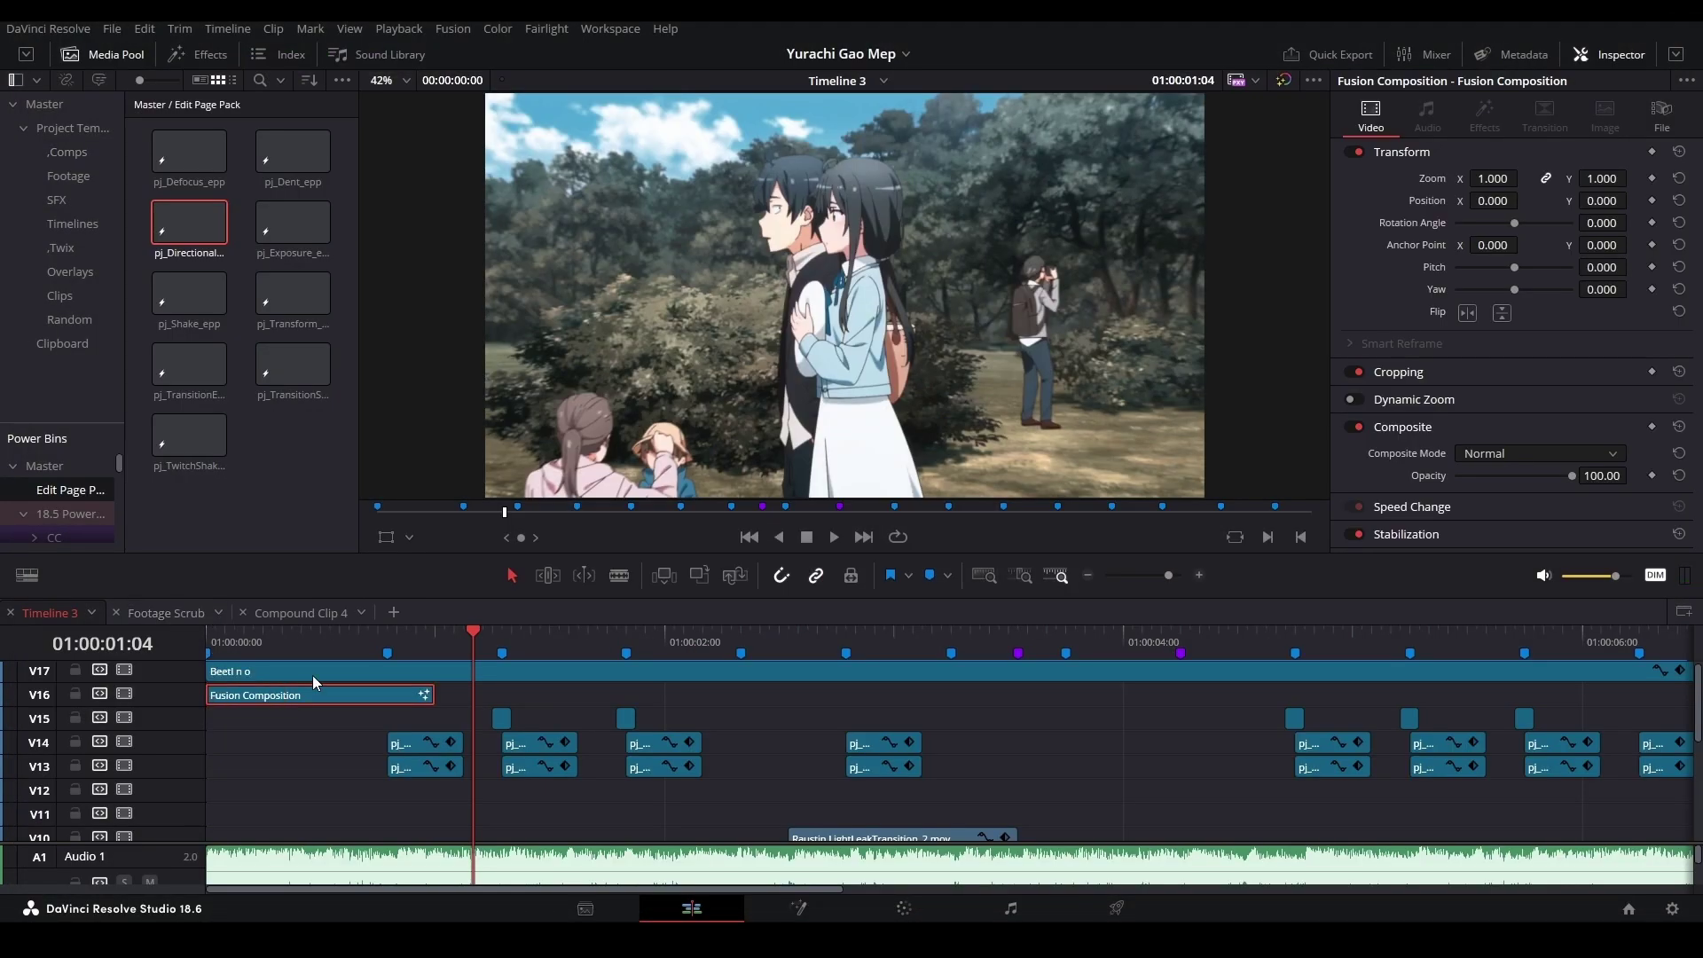
Open the Fusion Composition at the start of the timeline on the Fusion page and add a separate Transform node
left_click(303, 641)
key("shift+5")
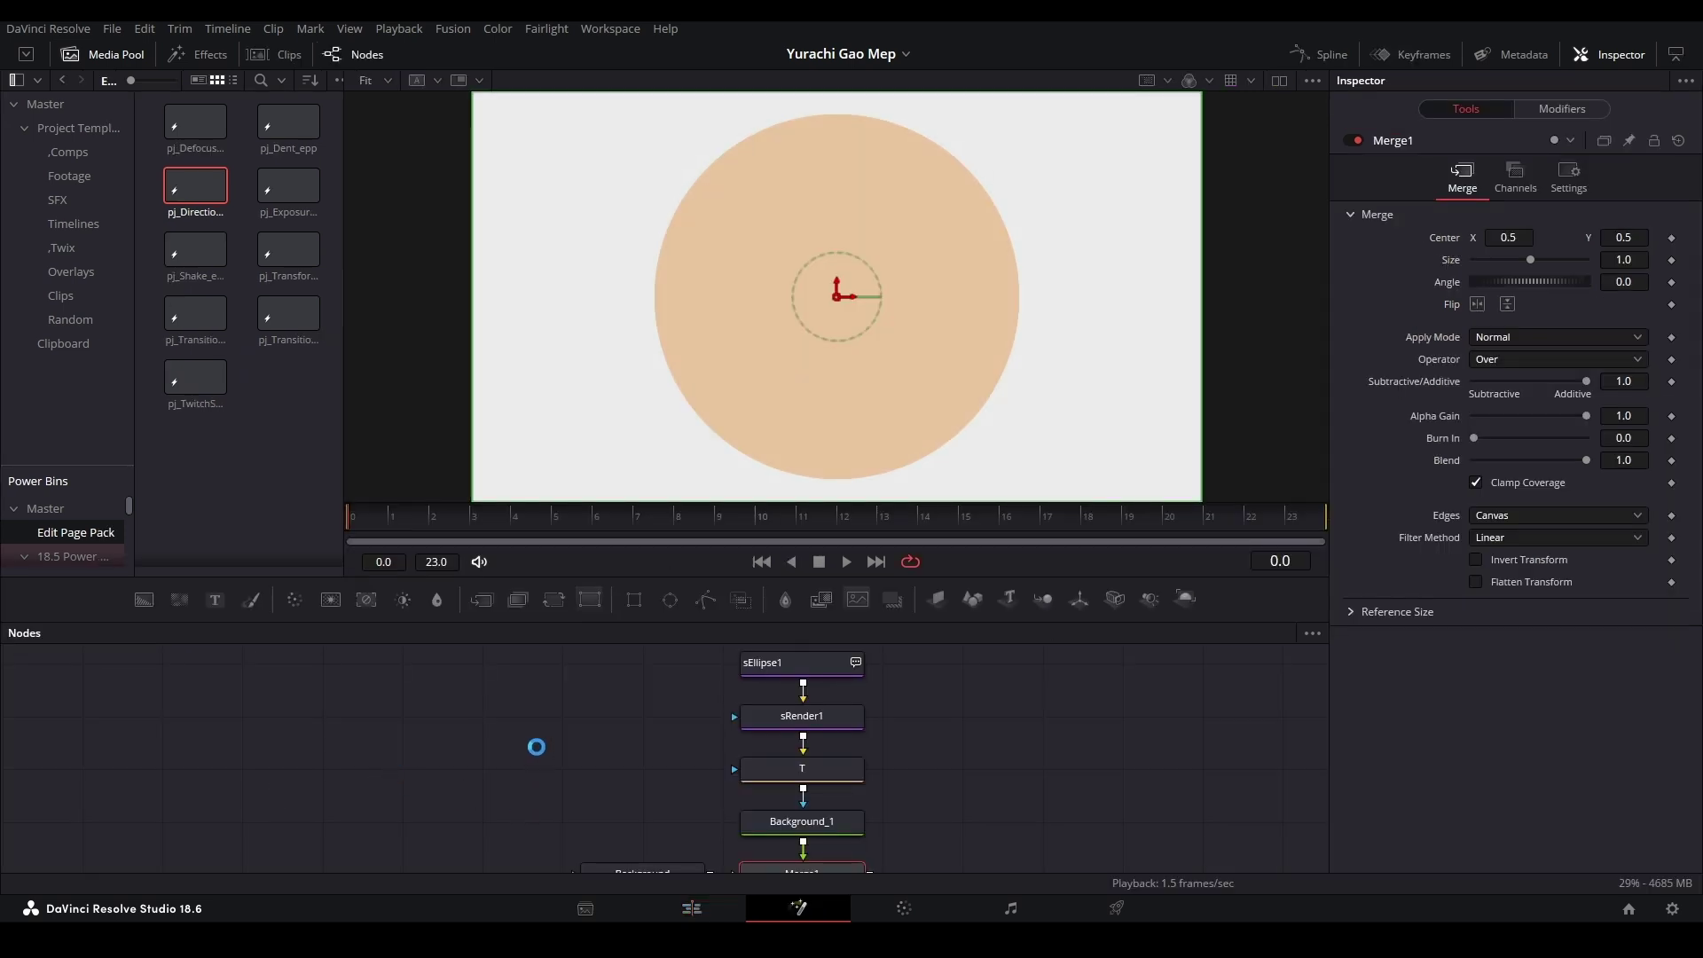
left_click_drag(680, 734, 18, 670)
left_click_drag(589, 600, 546, 698)
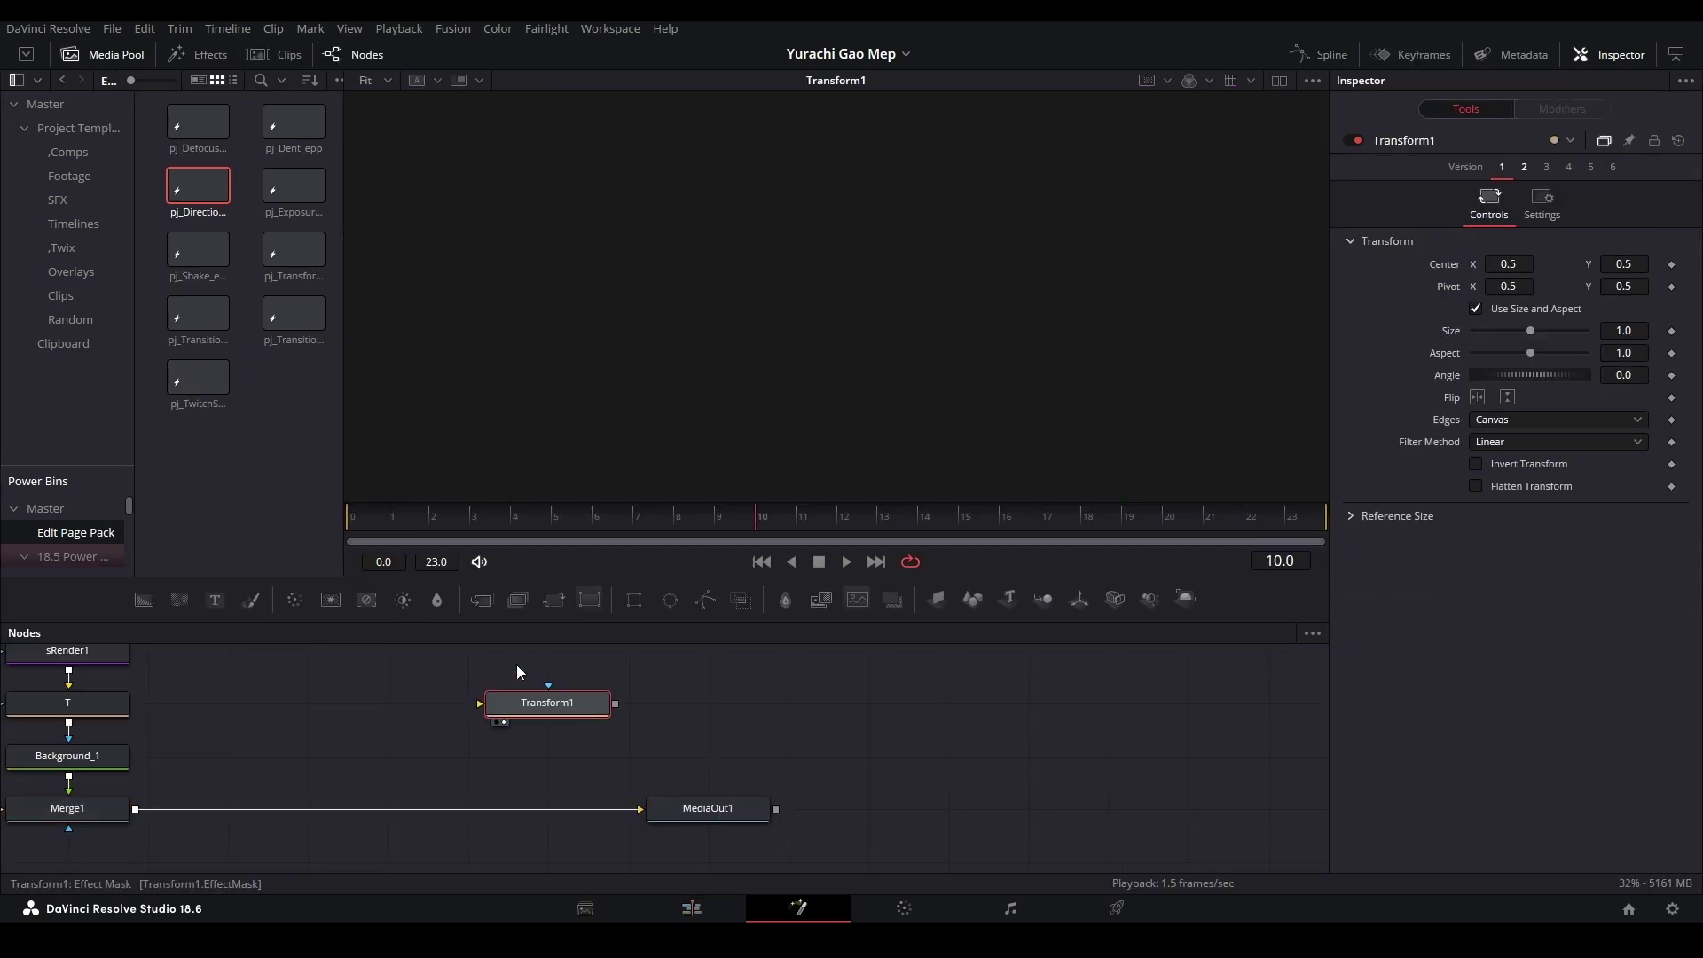
Feed a new Text node into Transform1, containing the letter "p" at size 0.3661
left_click_drag(214, 600, 480, 705)
left_click(1443, 339)
type("p")
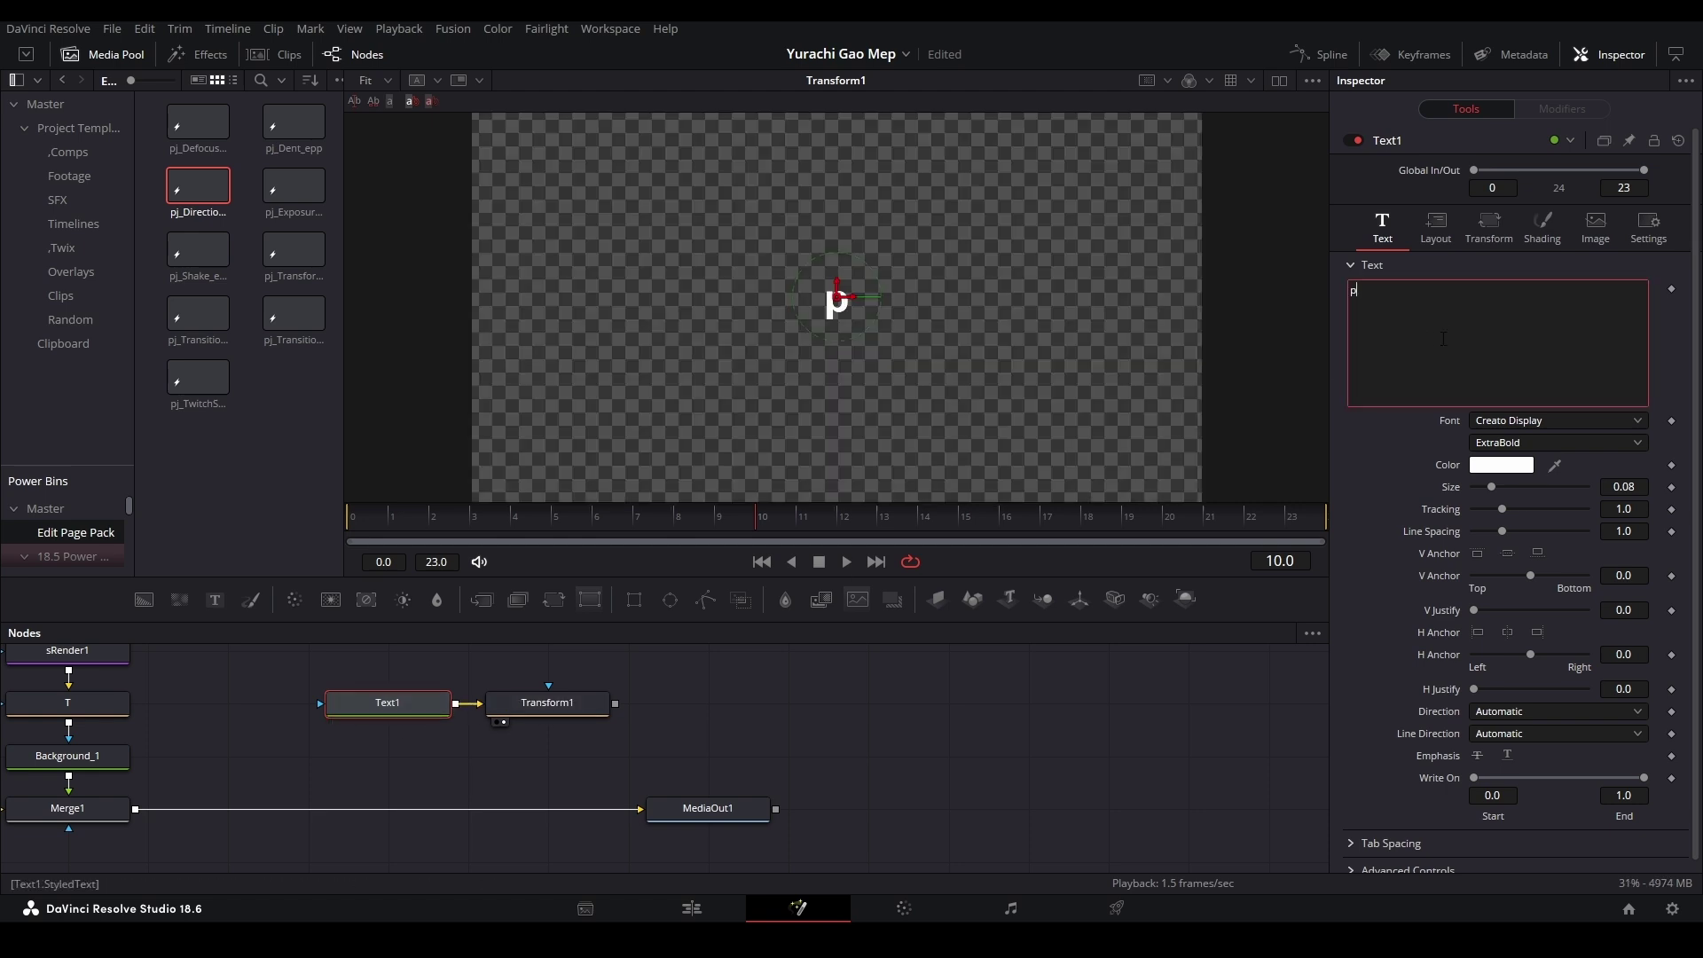
left_click_drag(1514, 487, 1558, 488)
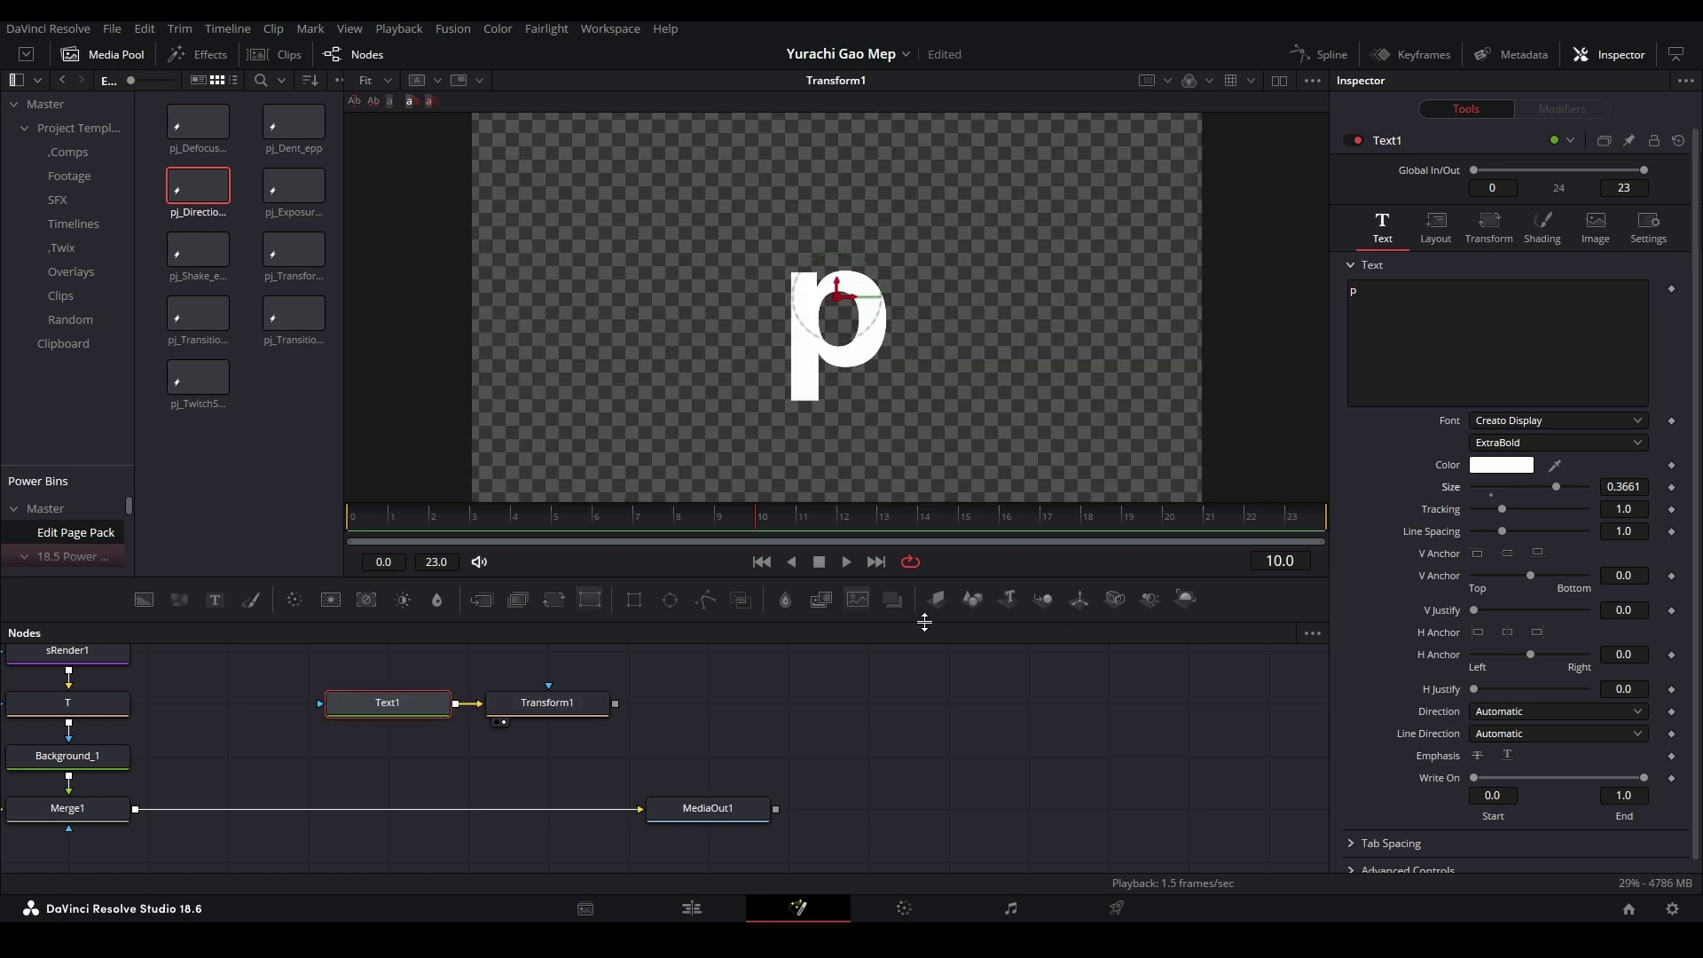
Keyframe Transform1's Center at frame 0, and set Center X to 0.793 with a keyframe at frame 14
left_click(565, 698)
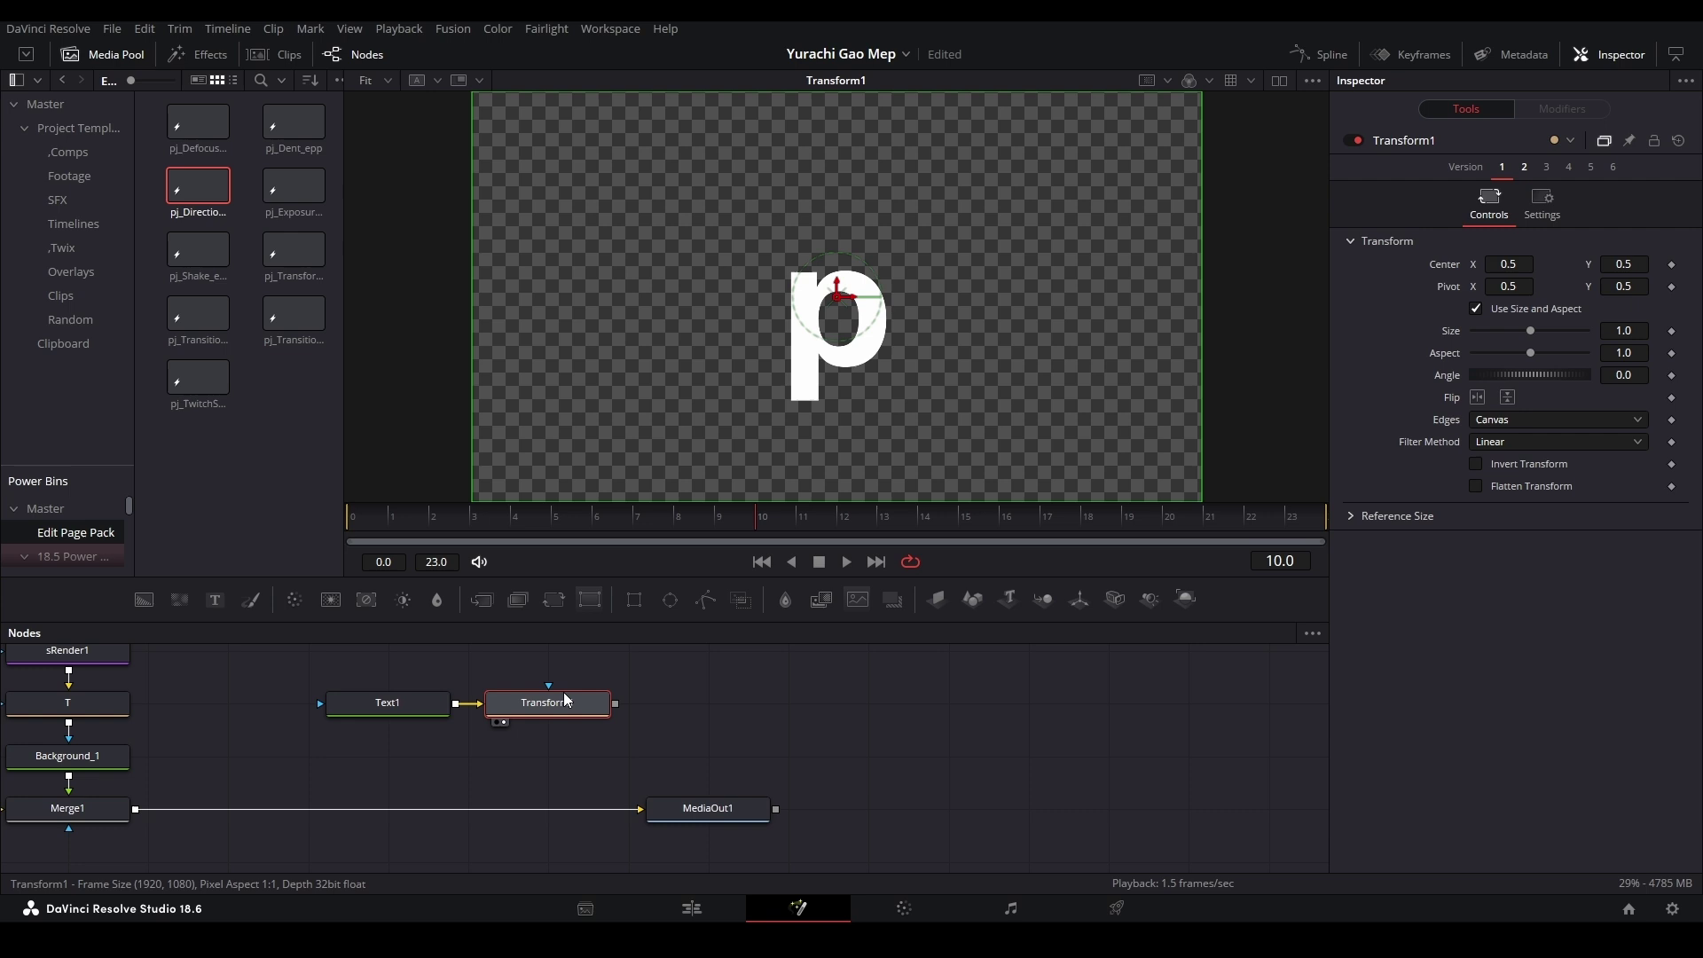
left_click(371, 524)
left_click(1674, 266)
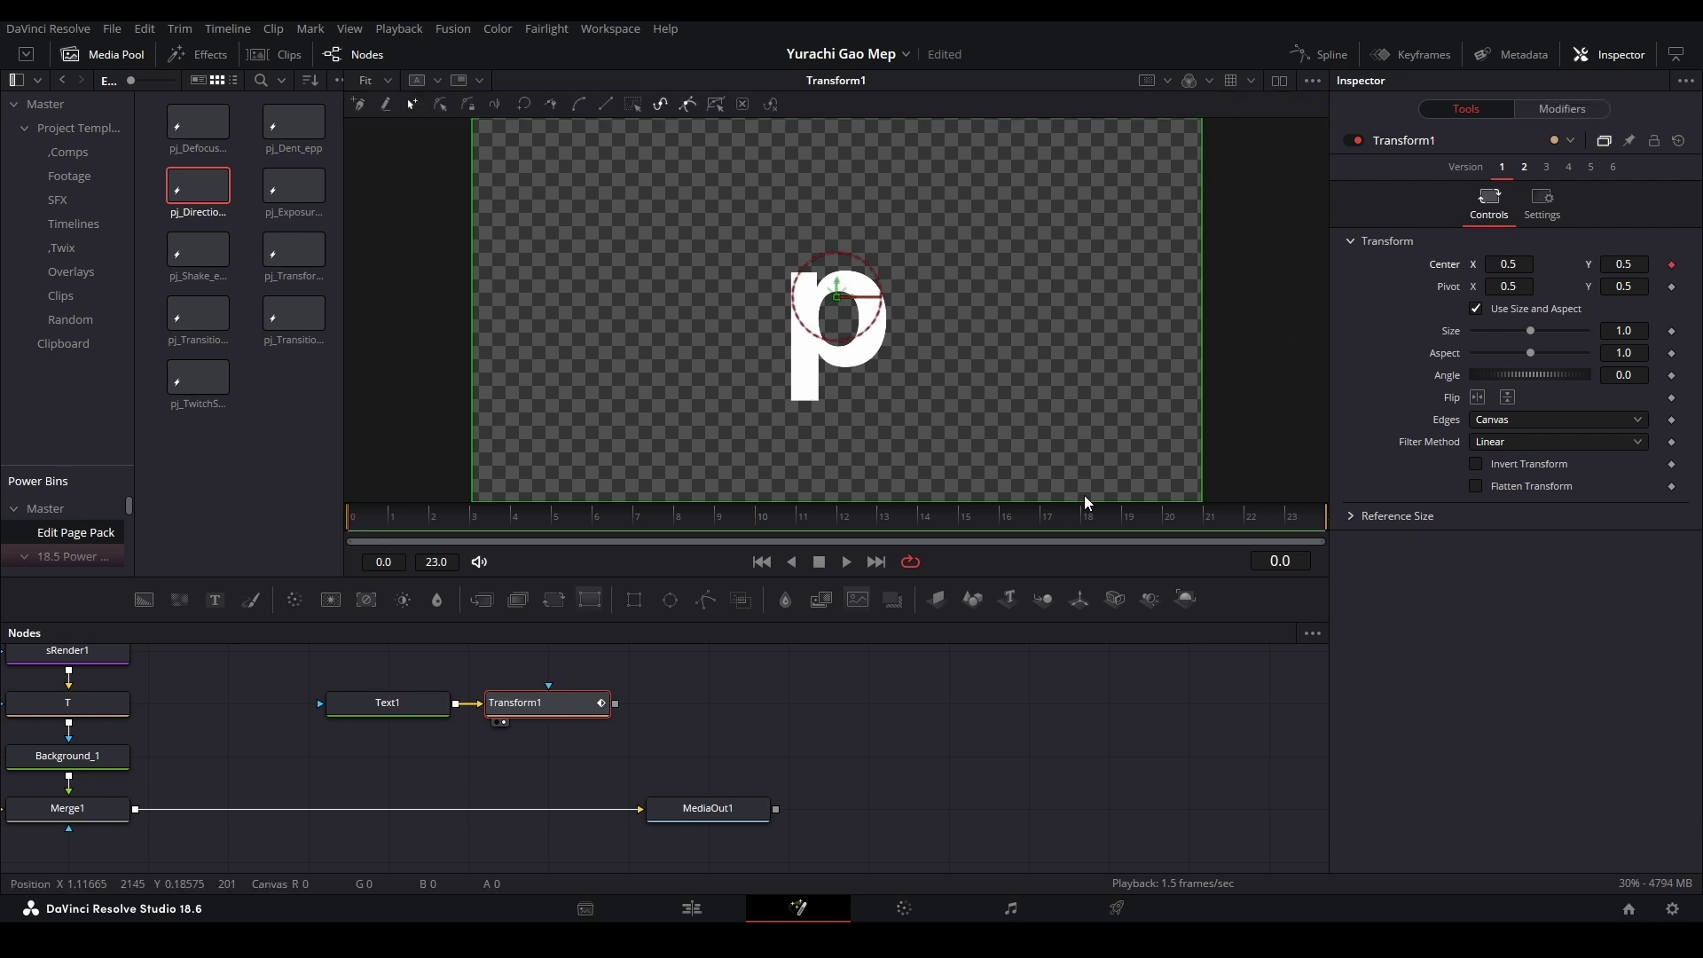
left_click(857, 519)
left_click_drag(967, 520, 940, 519)
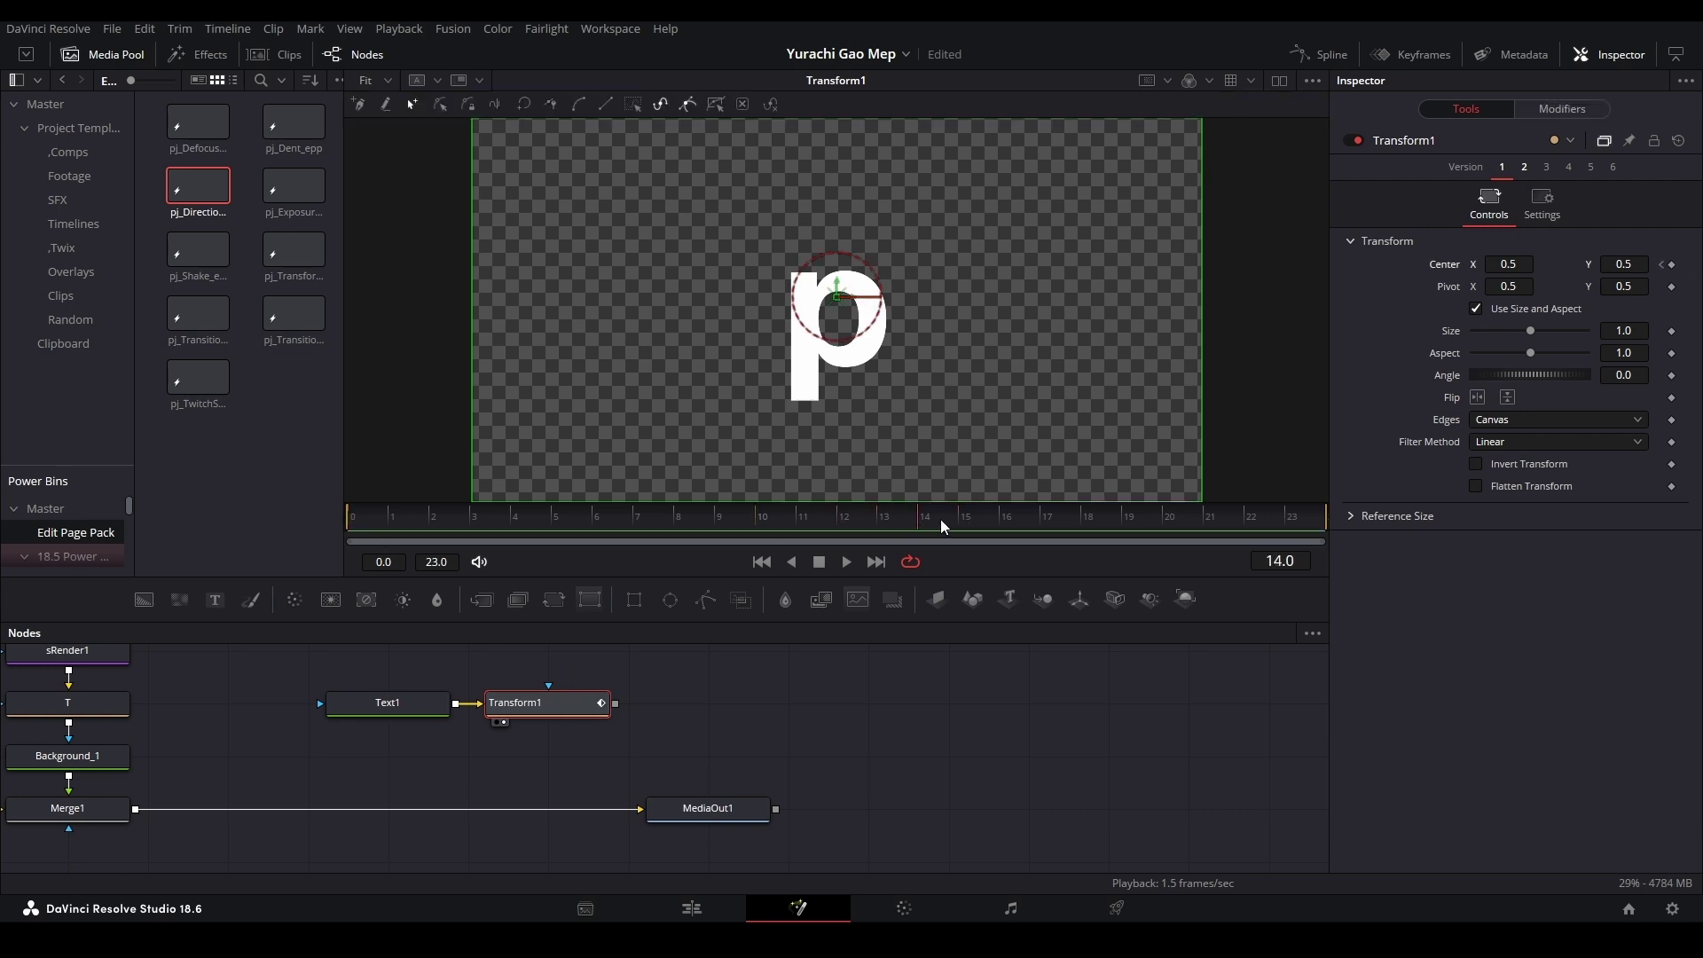
left_click(1673, 265)
left_click_drag(1508, 265, 1702, 264)
Ease Transform1's displacement curve with Ease In 58.5 and Ease Out 47.1, and play the animation
left_click(1319, 59)
left_click(816, 723)
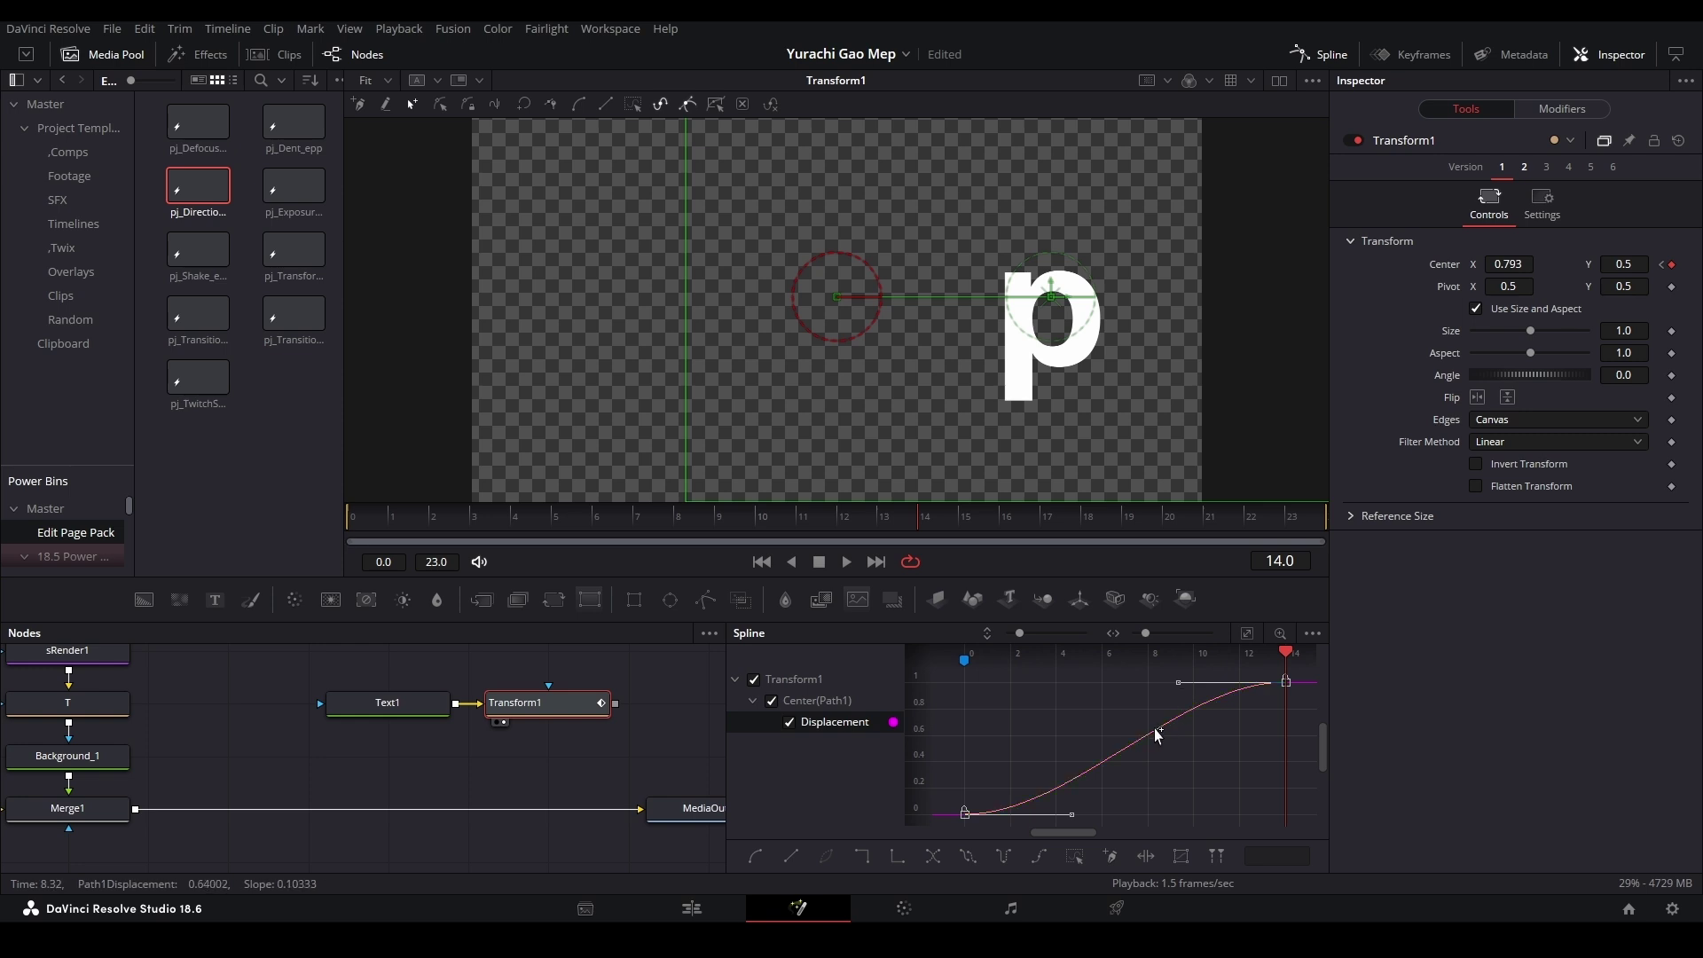
key("t")
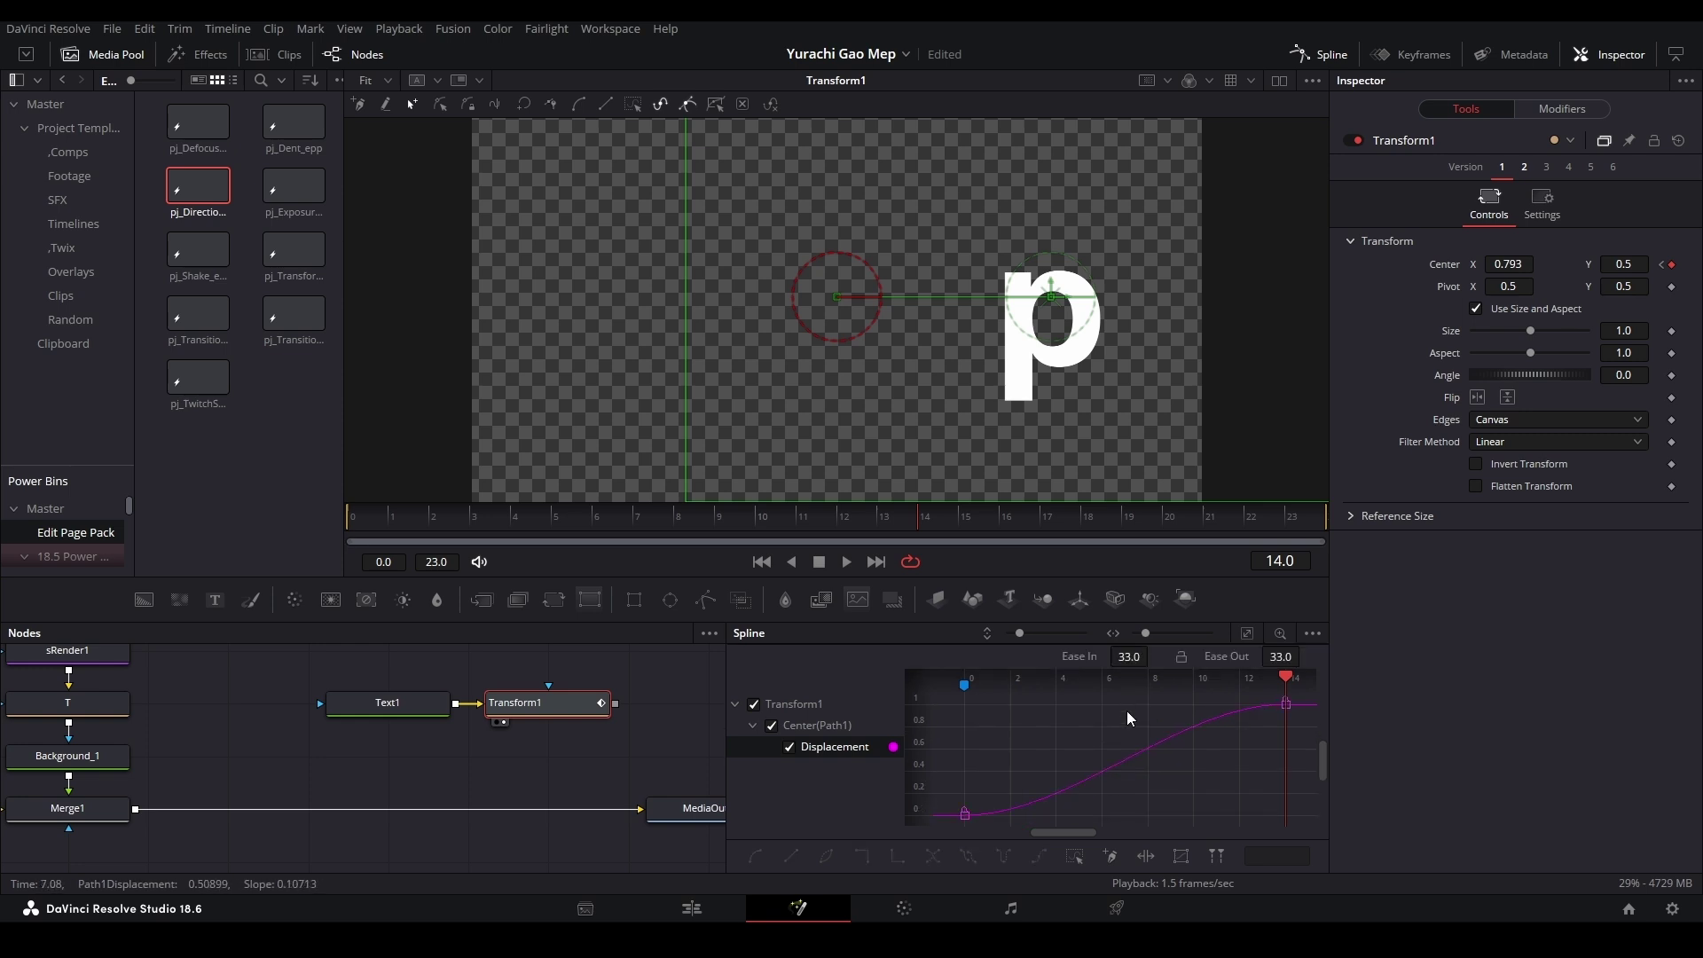
left_click_drag(1139, 660, 1194, 658)
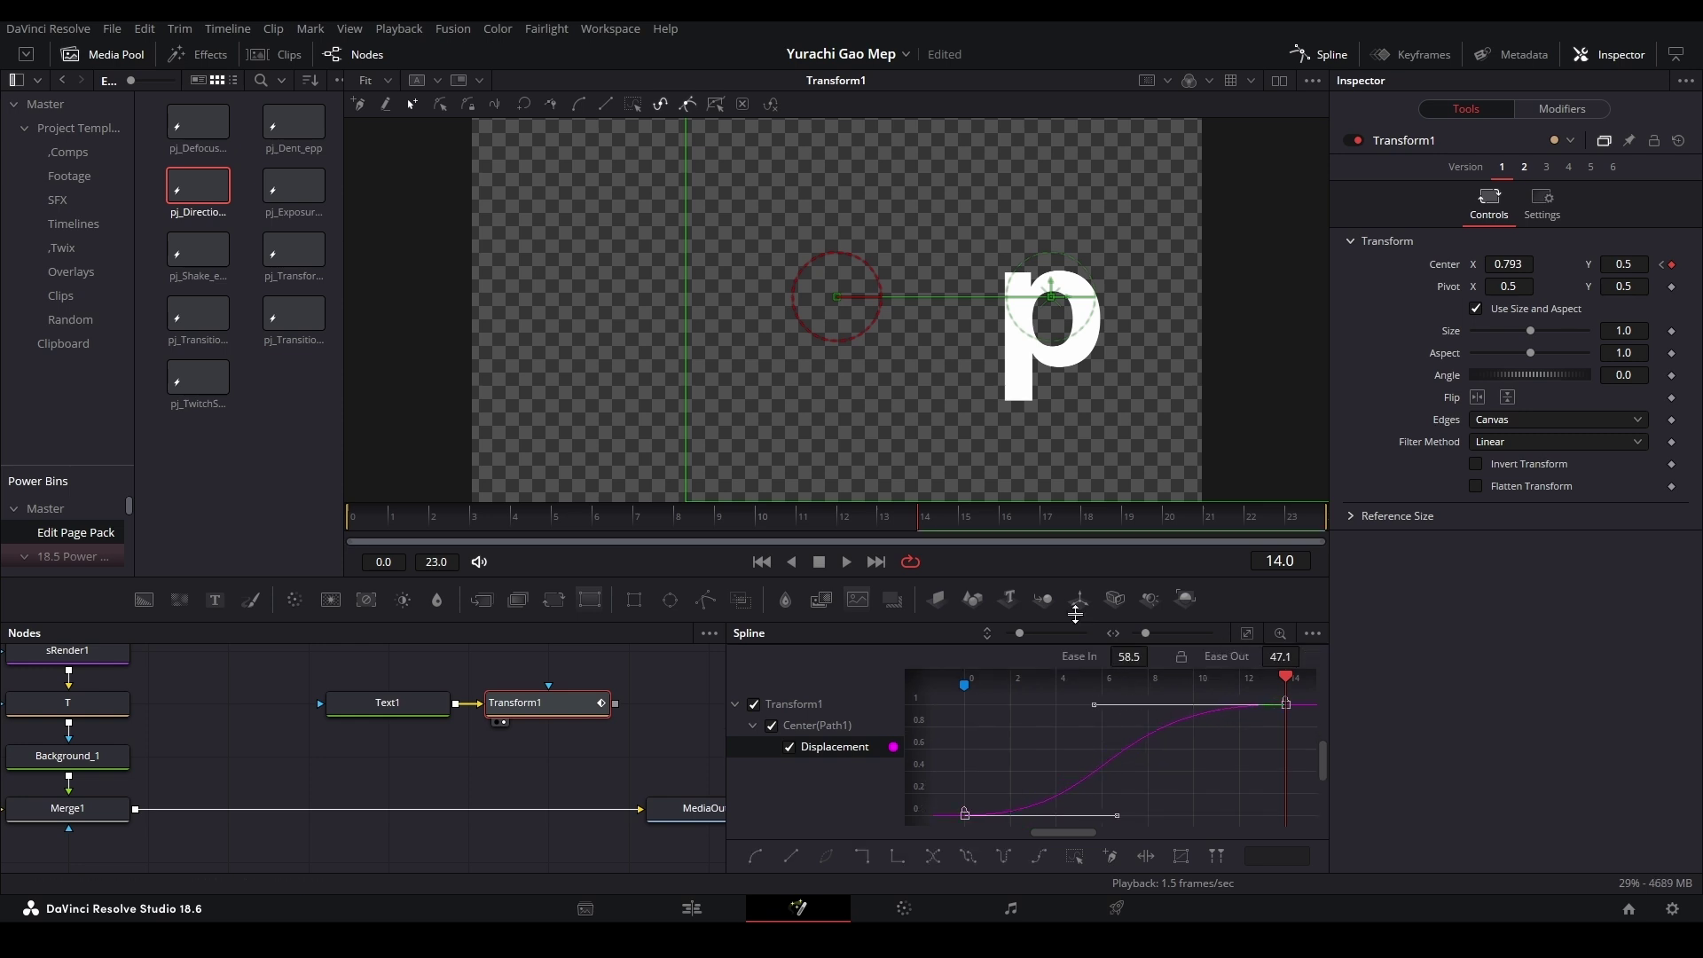
left_click(368, 525)
key("space")
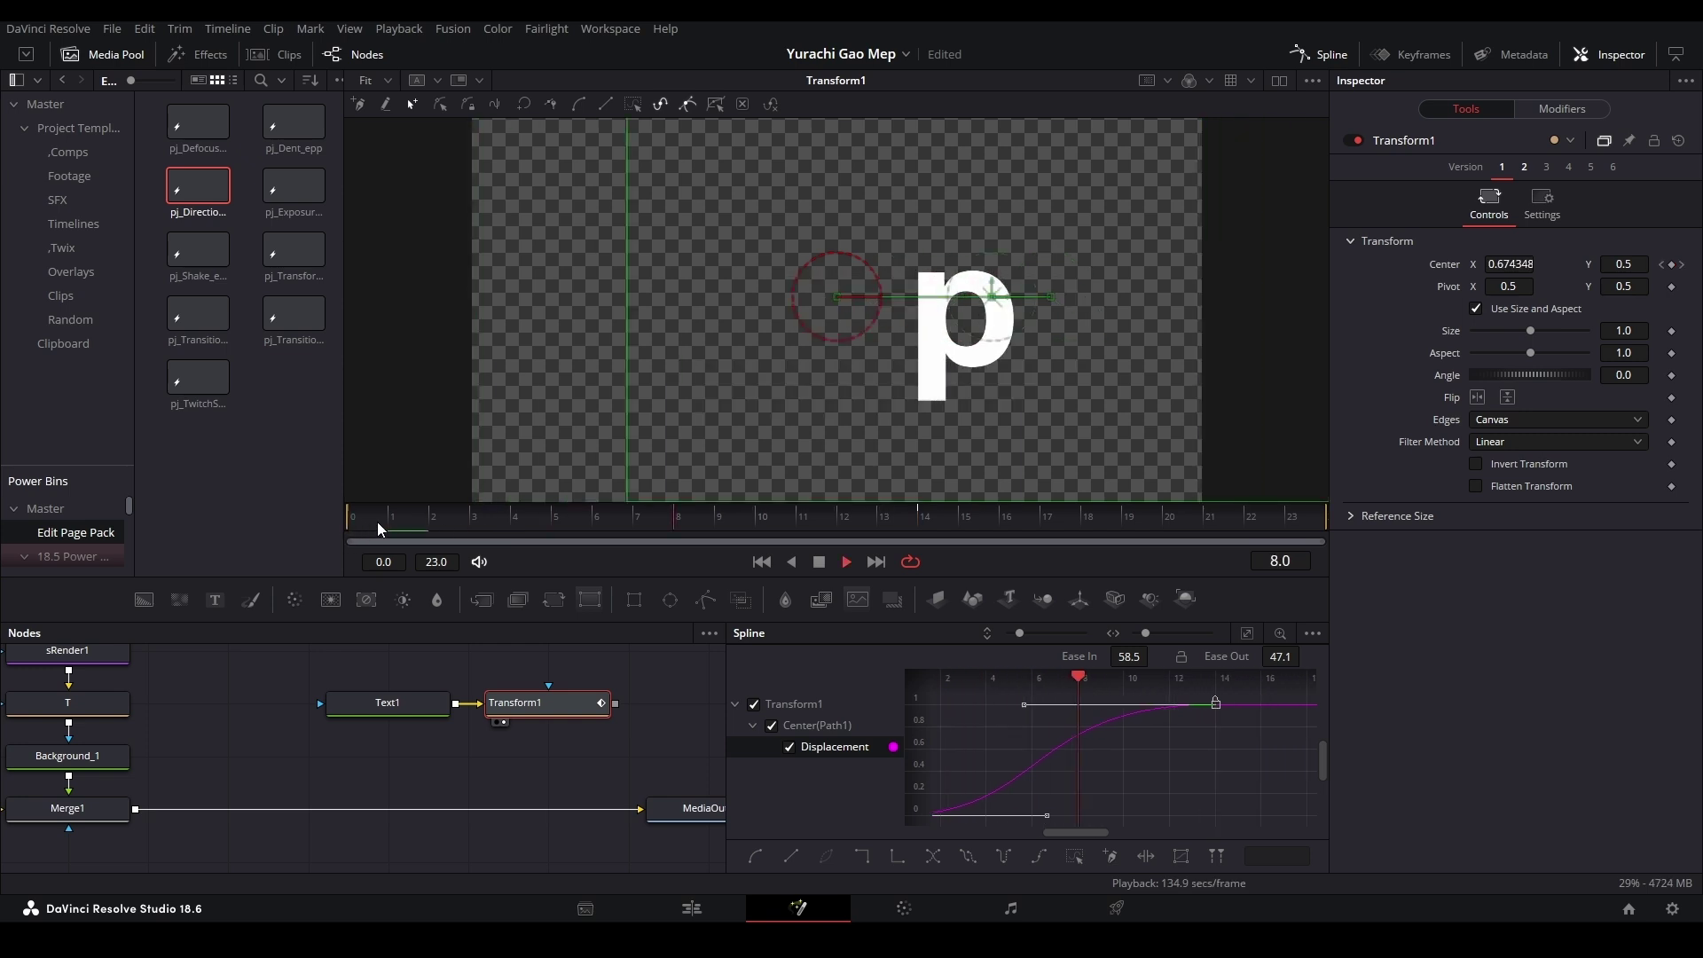
key("space")
Add a second Transform node after Transform1 and keyframe its Center at frame 8
left_click_drag(565, 704, 412, 705)
left_click(412, 704)
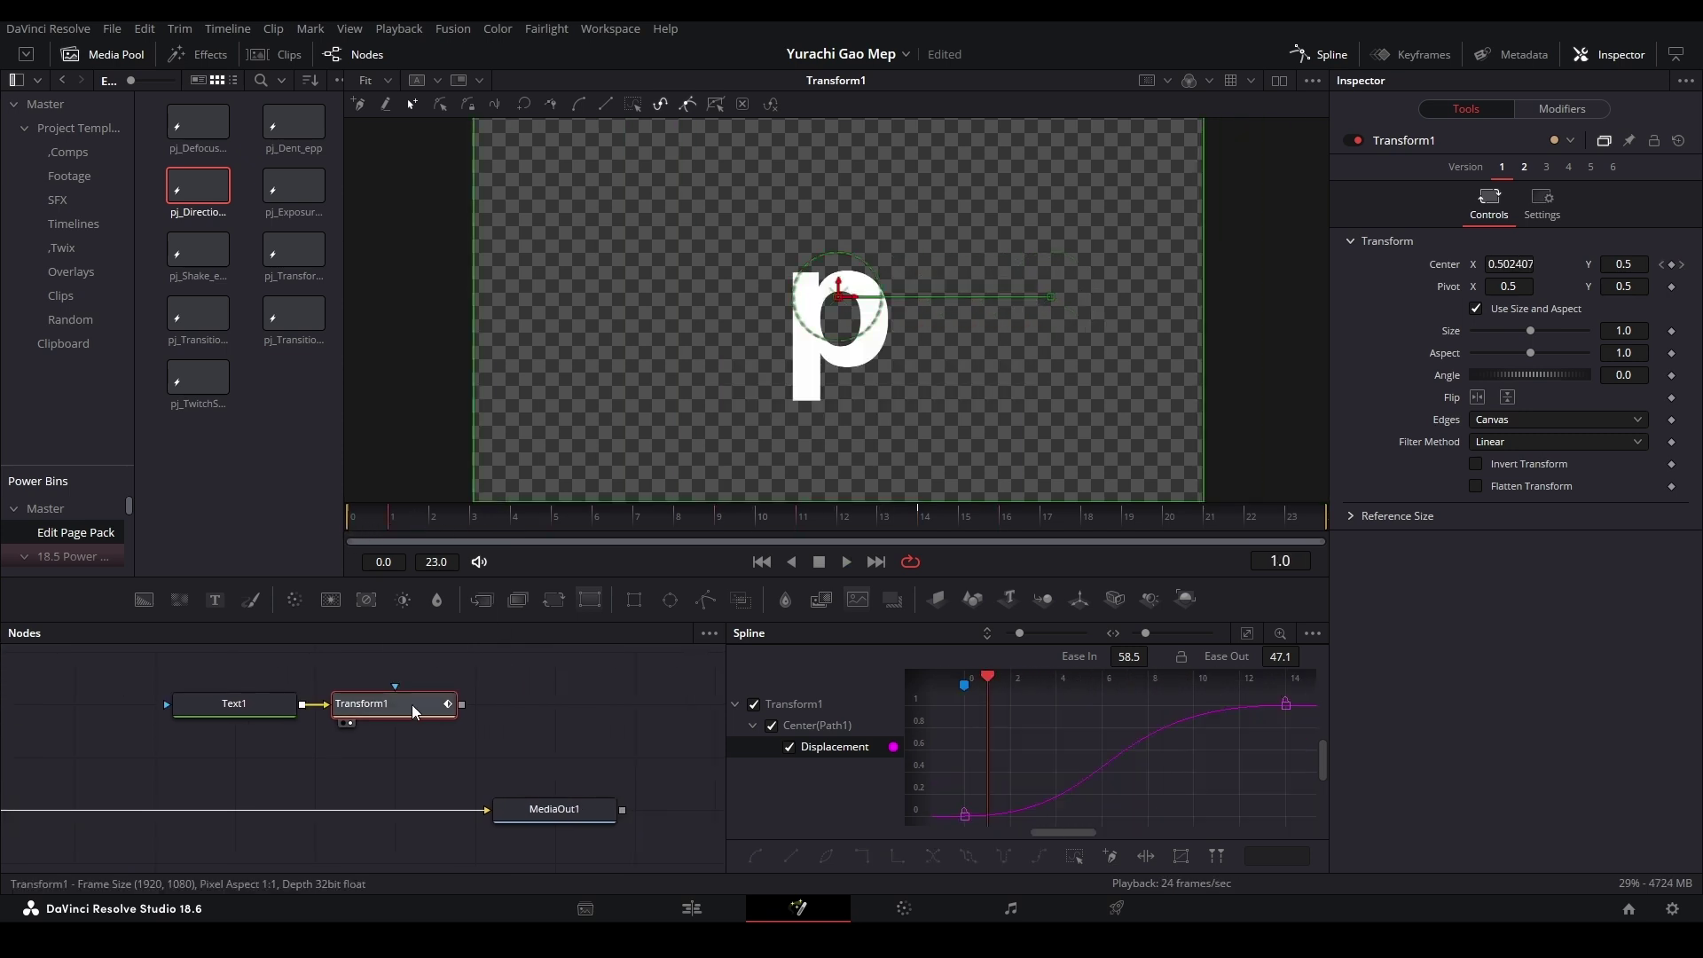
left_click(556, 601)
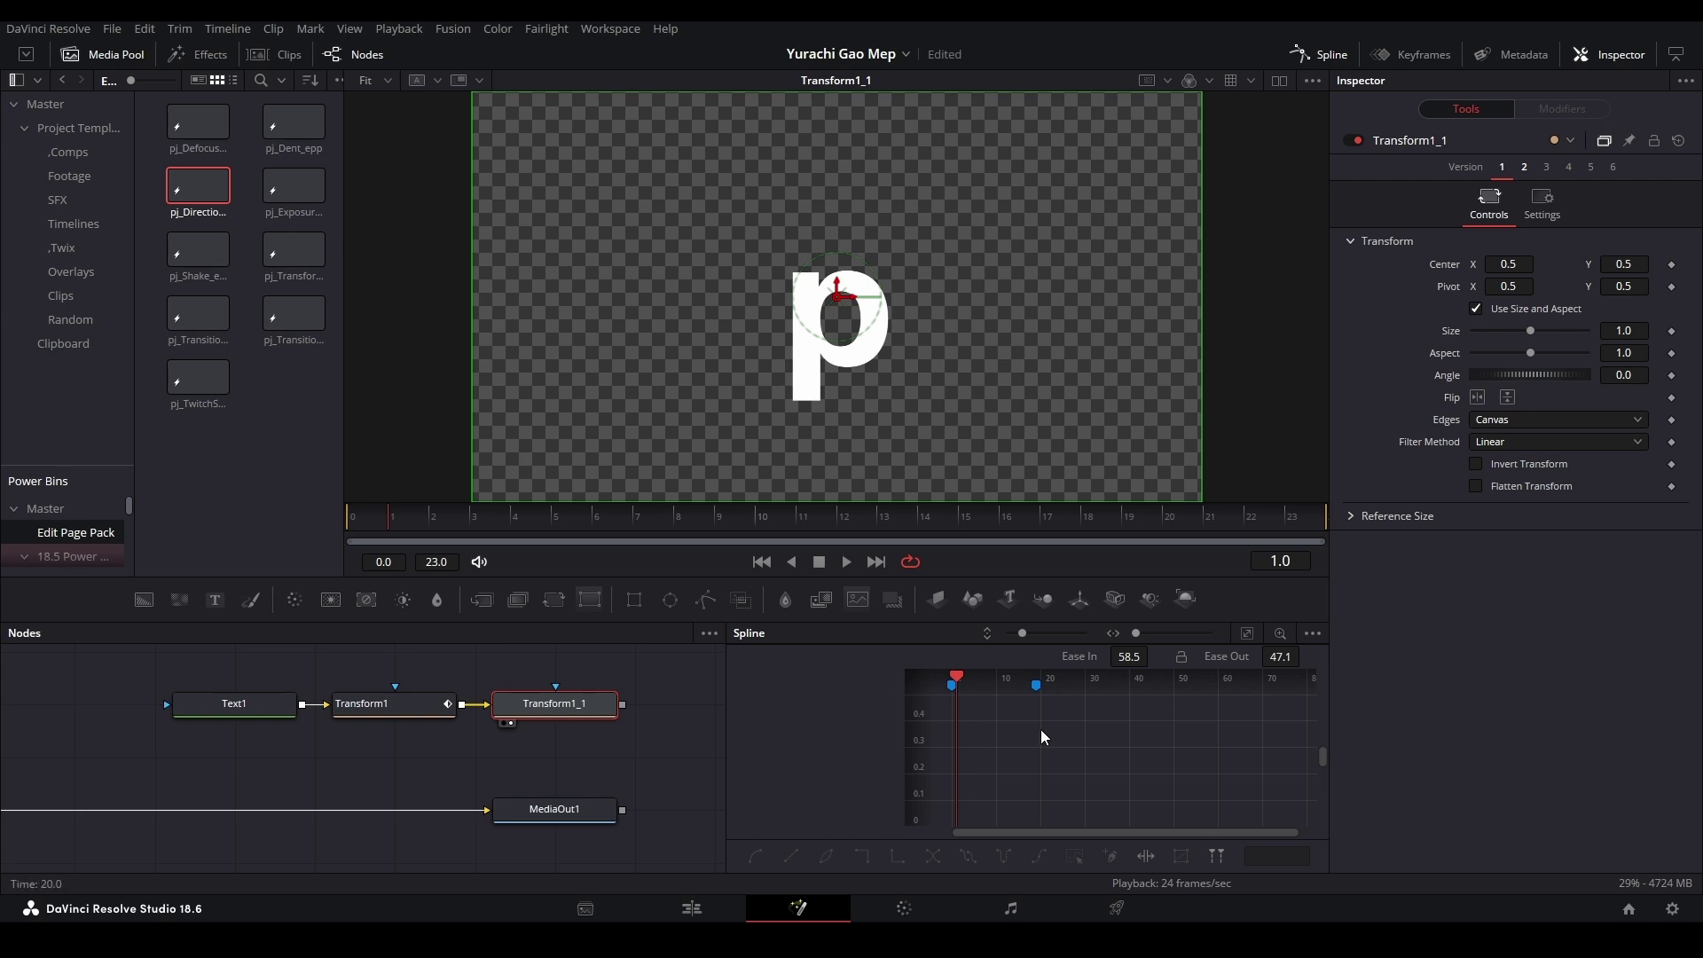
left_click_drag(1072, 734, 1241, 763)
key("Left")
key("Left")
left_click_drag(803, 517, 696, 600)
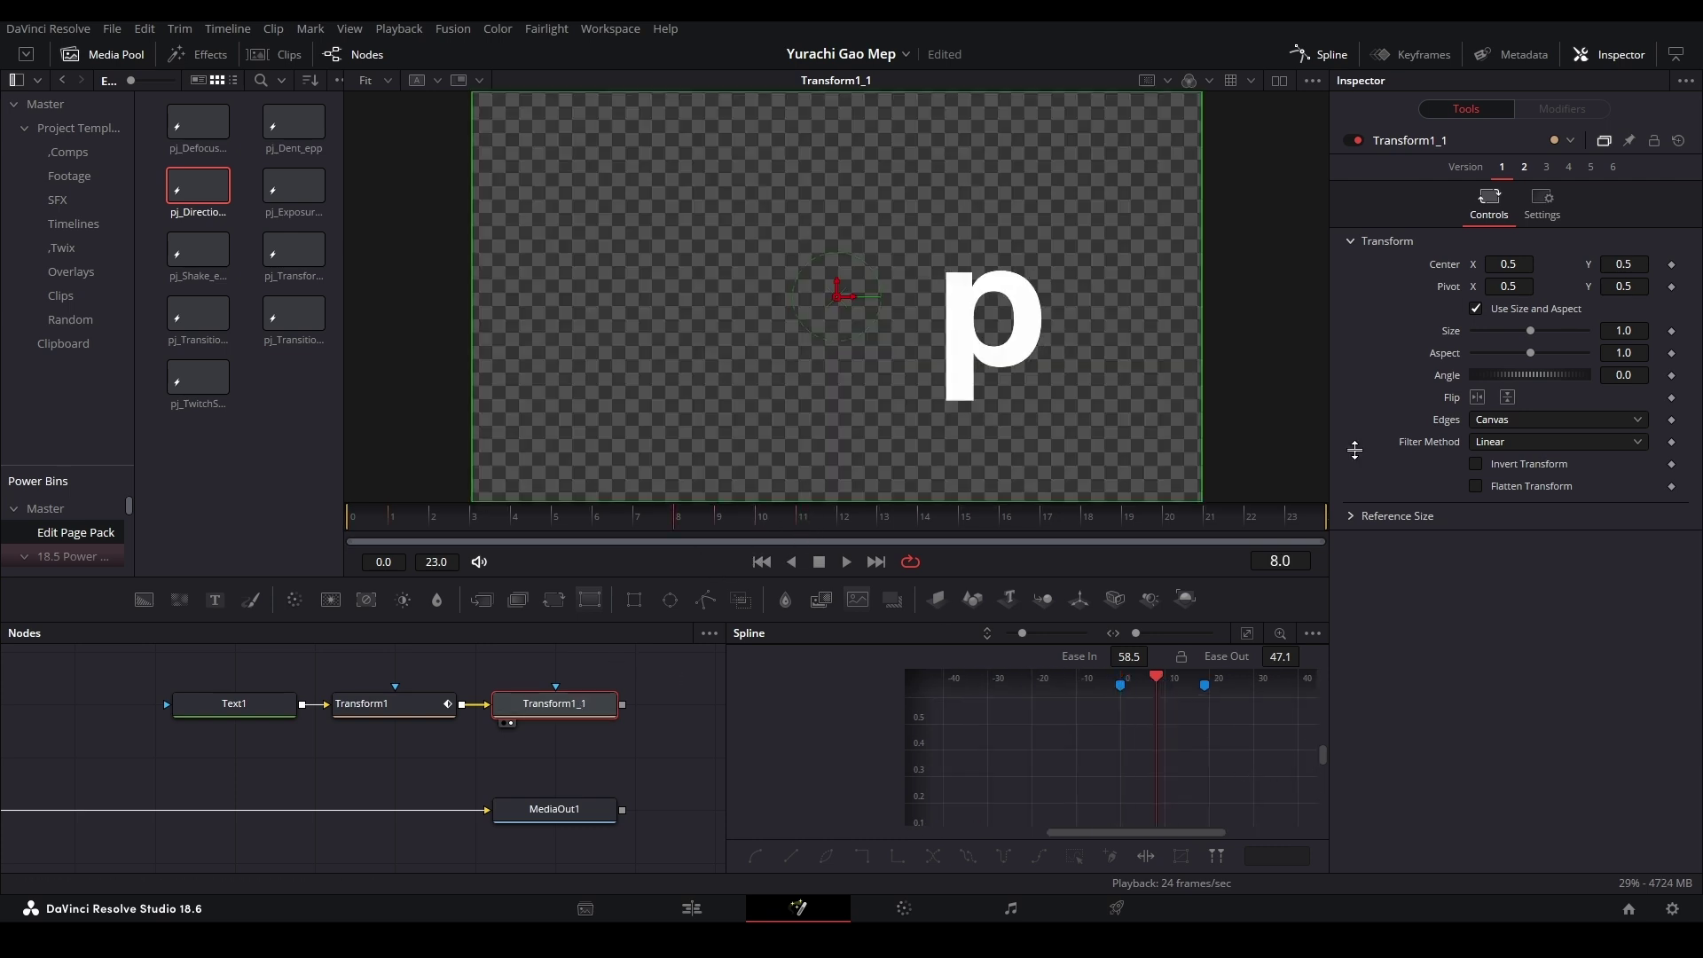
left_click(1671, 265)
At frame 23, add a Center keyframe to the second Transform and set its Center X to -0.127
key("Right")
key("Right")
key("Right")
key("Right")
key("Right")
key("Right")
key("Right")
key("Right")
key("Right")
key("Right")
key("Right")
key("Right")
key("Right")
key("Right")
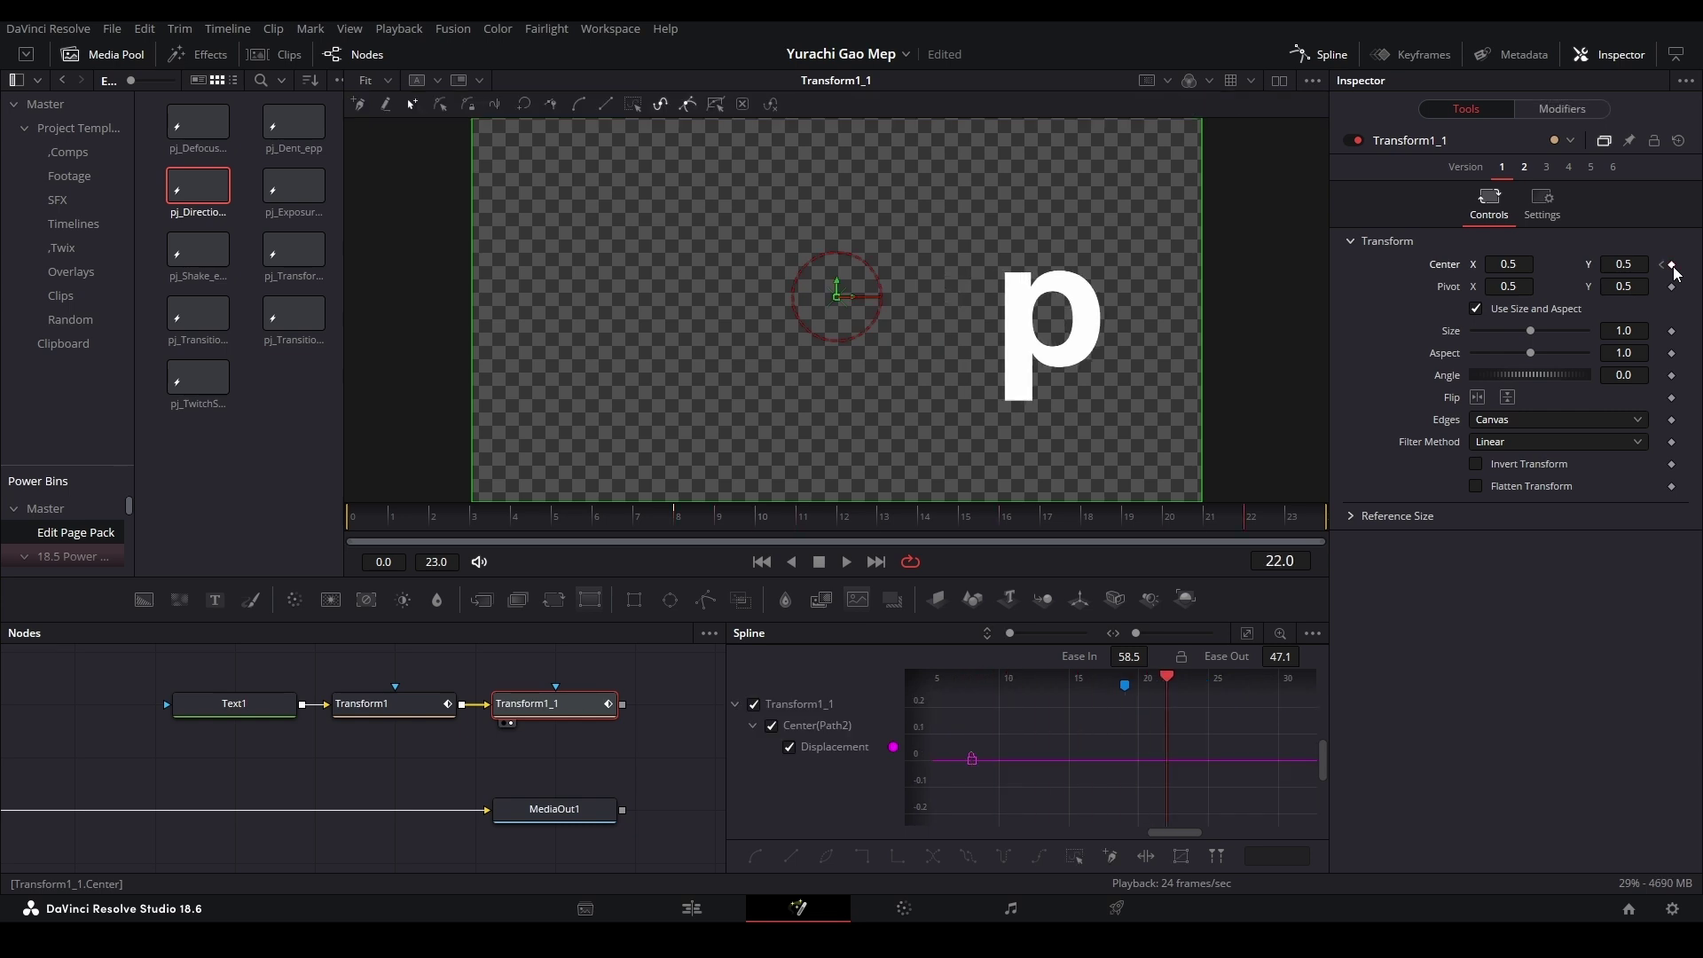
key("Left")
key("Right")
key("Right")
left_click(1673, 266)
left_click_drag(1510, 264, 953, 264)
Smooth the second Transform's displacement curve and ease it with Ease In 59.1 and Ease Out 50.9
key("ctrl+a")
key("f")
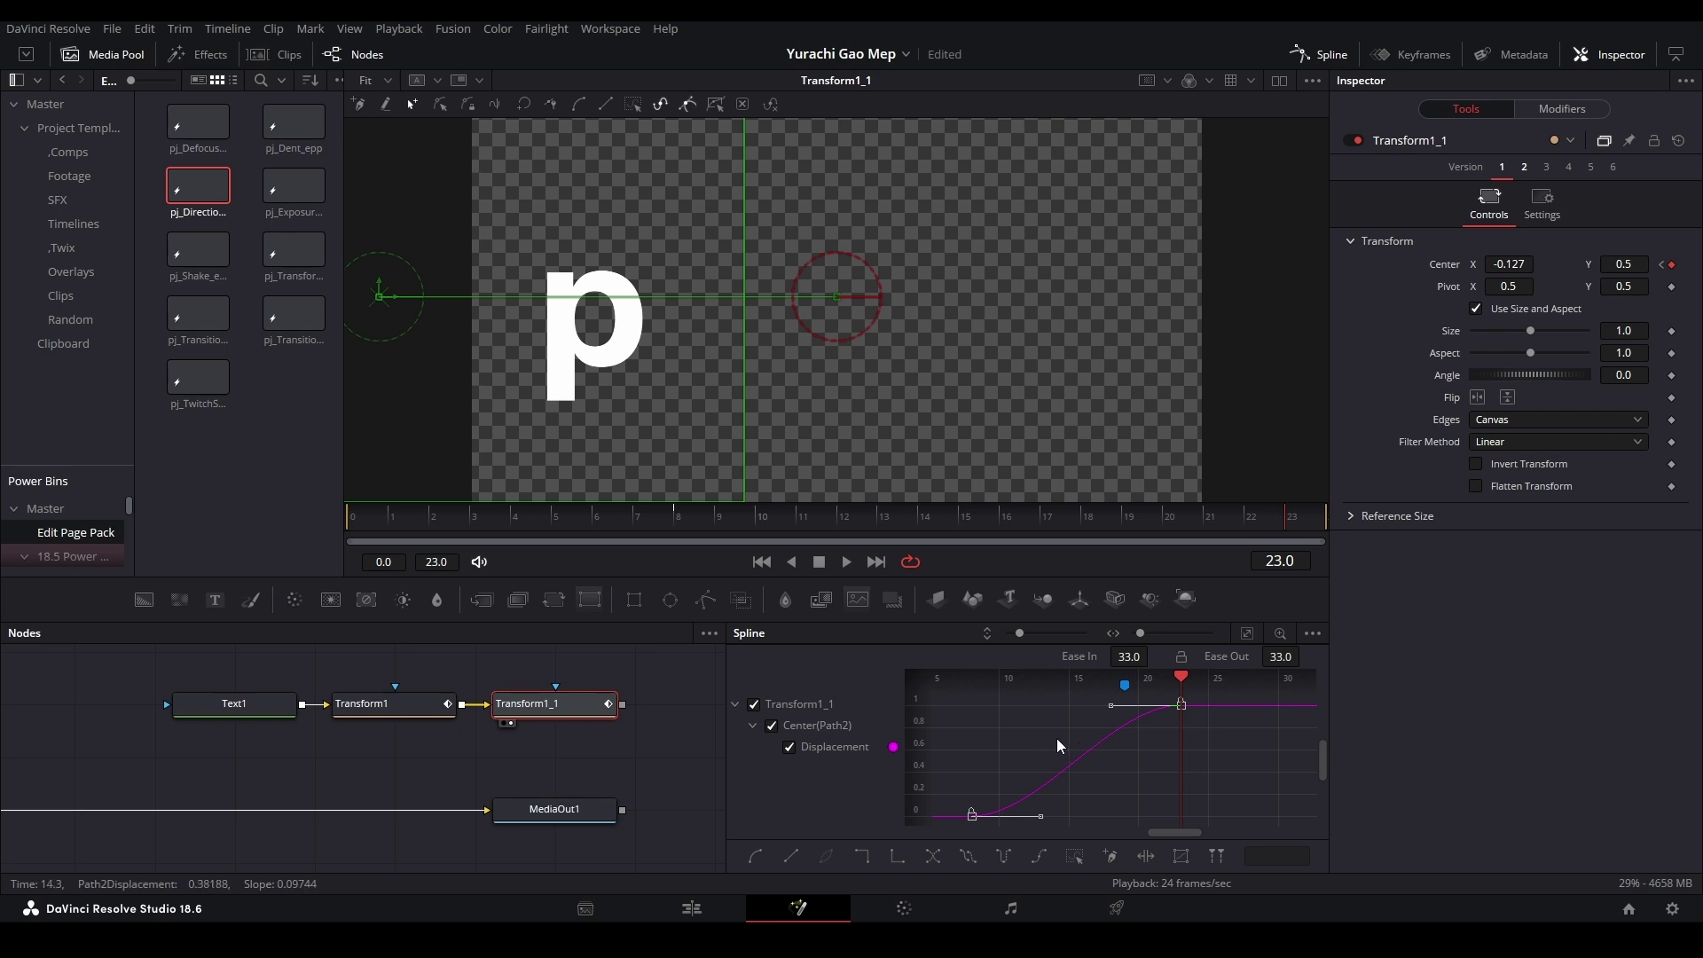
left_click_drag(1153, 655, 1265, 683)
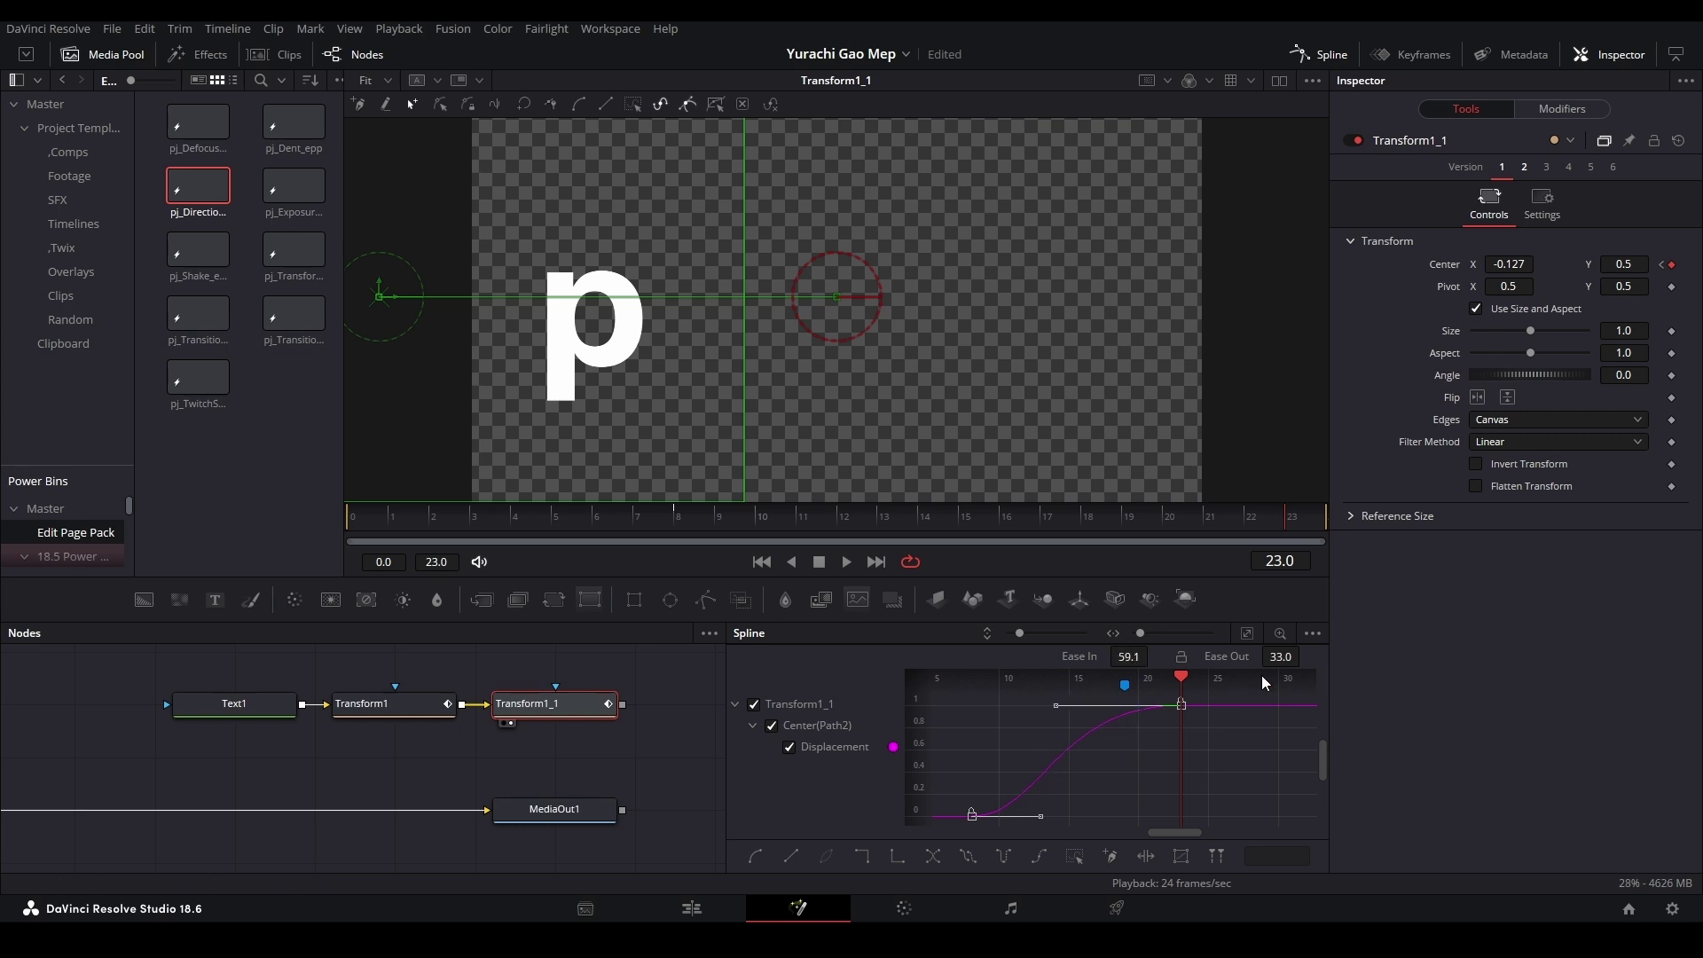
Show both Transform nodes' displacement curves together and play back the combined overlapping movement
left_click_drag(449, 743, 538, 706)
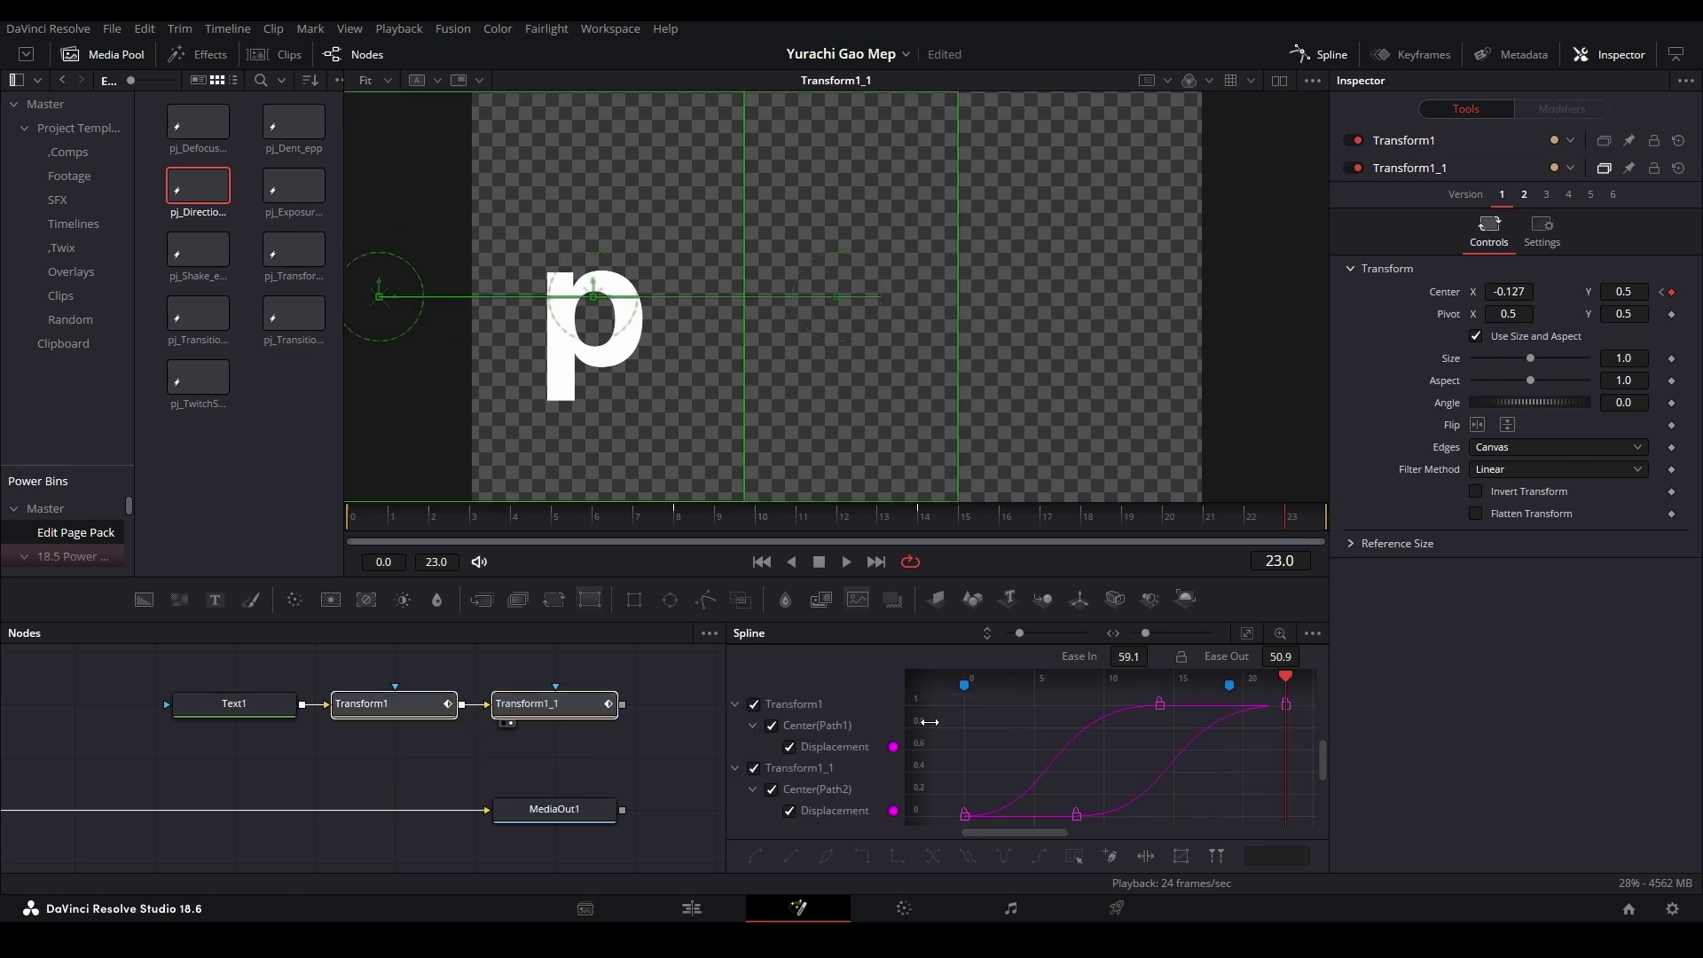
key("space")
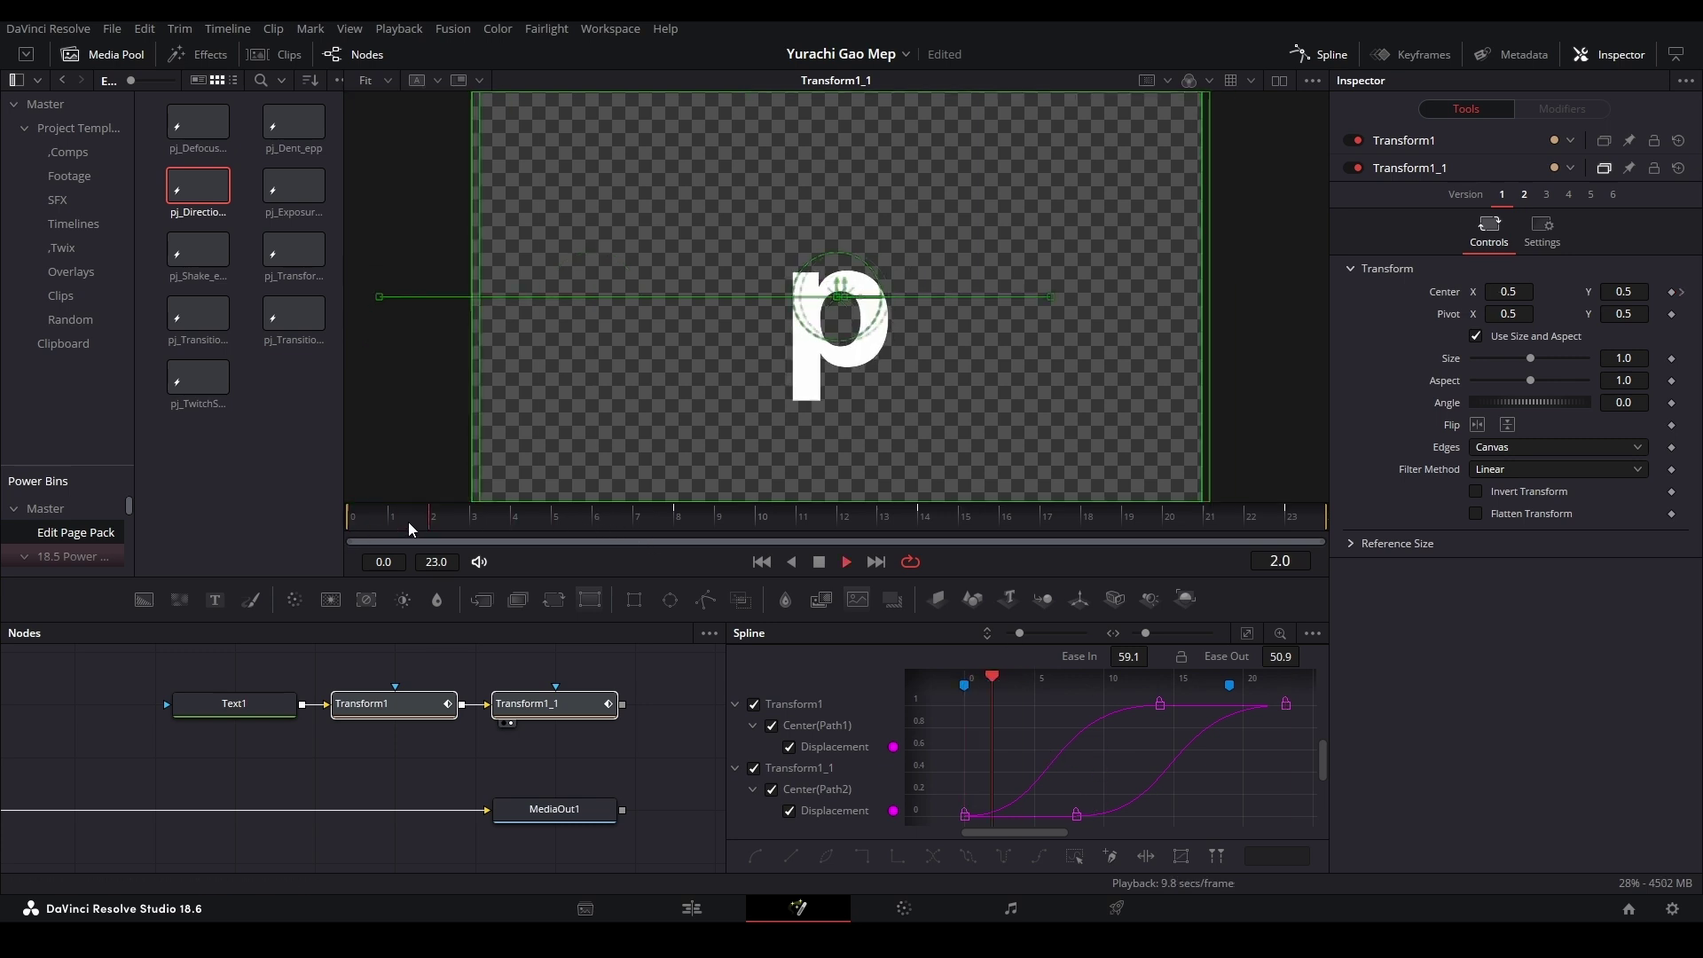
left_click(667, 753)
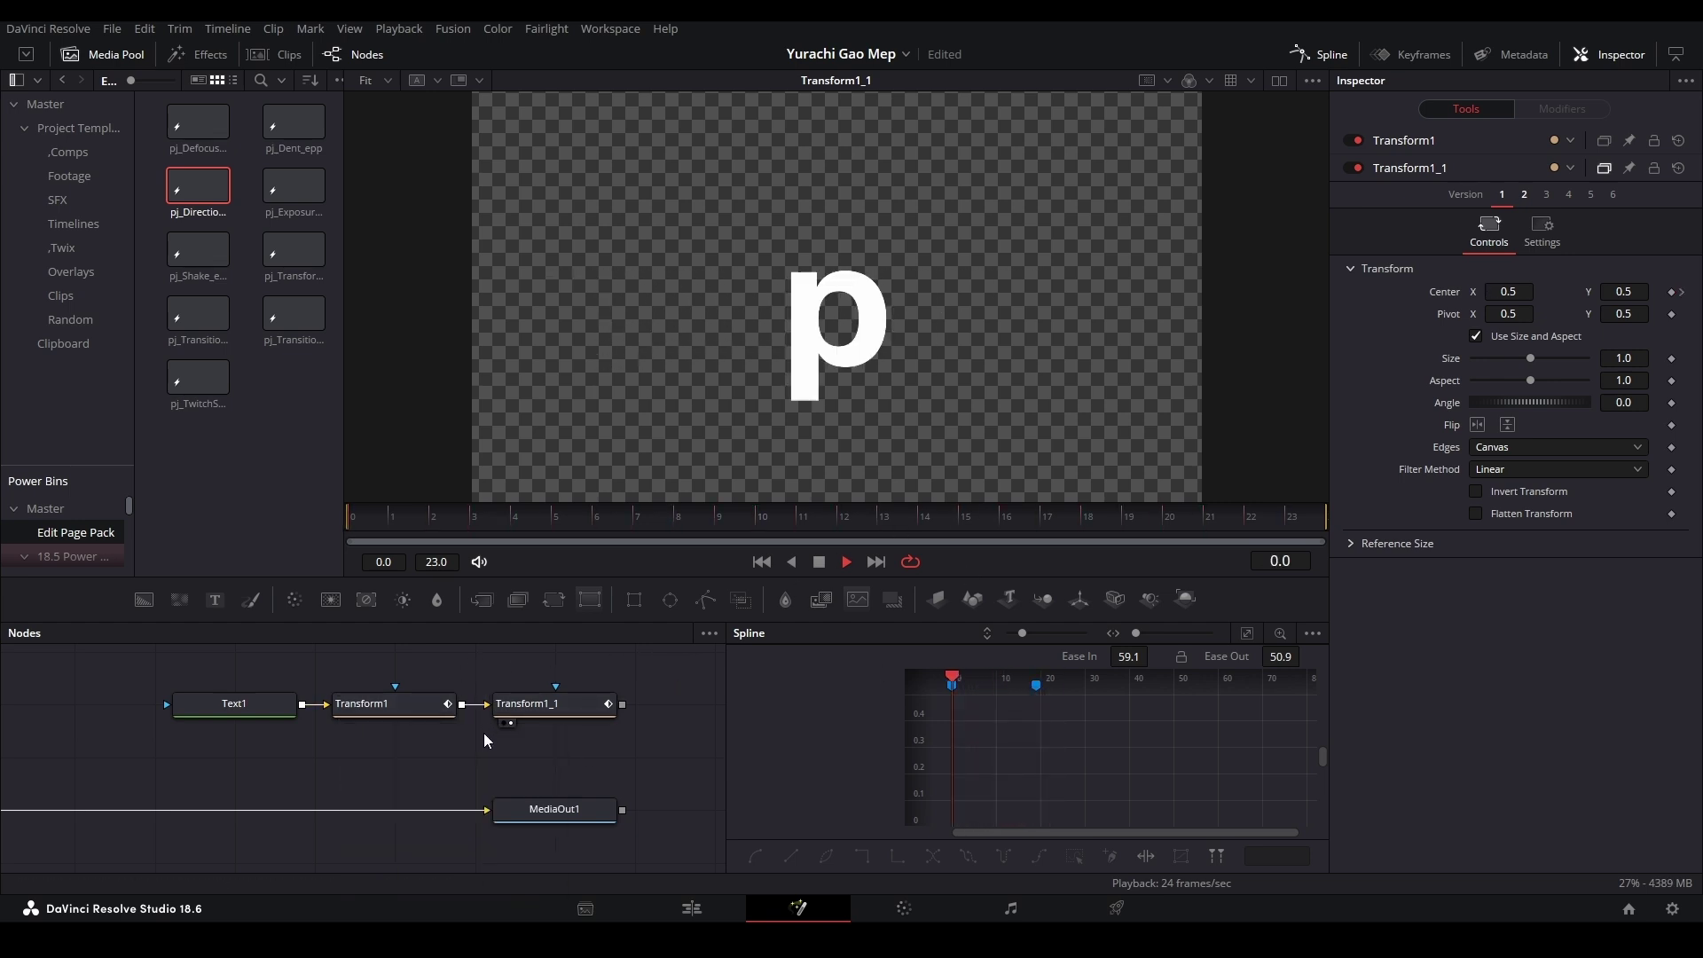
key("space")
left_click_drag(317, 768, 568, 707)
left_click(428, 763)
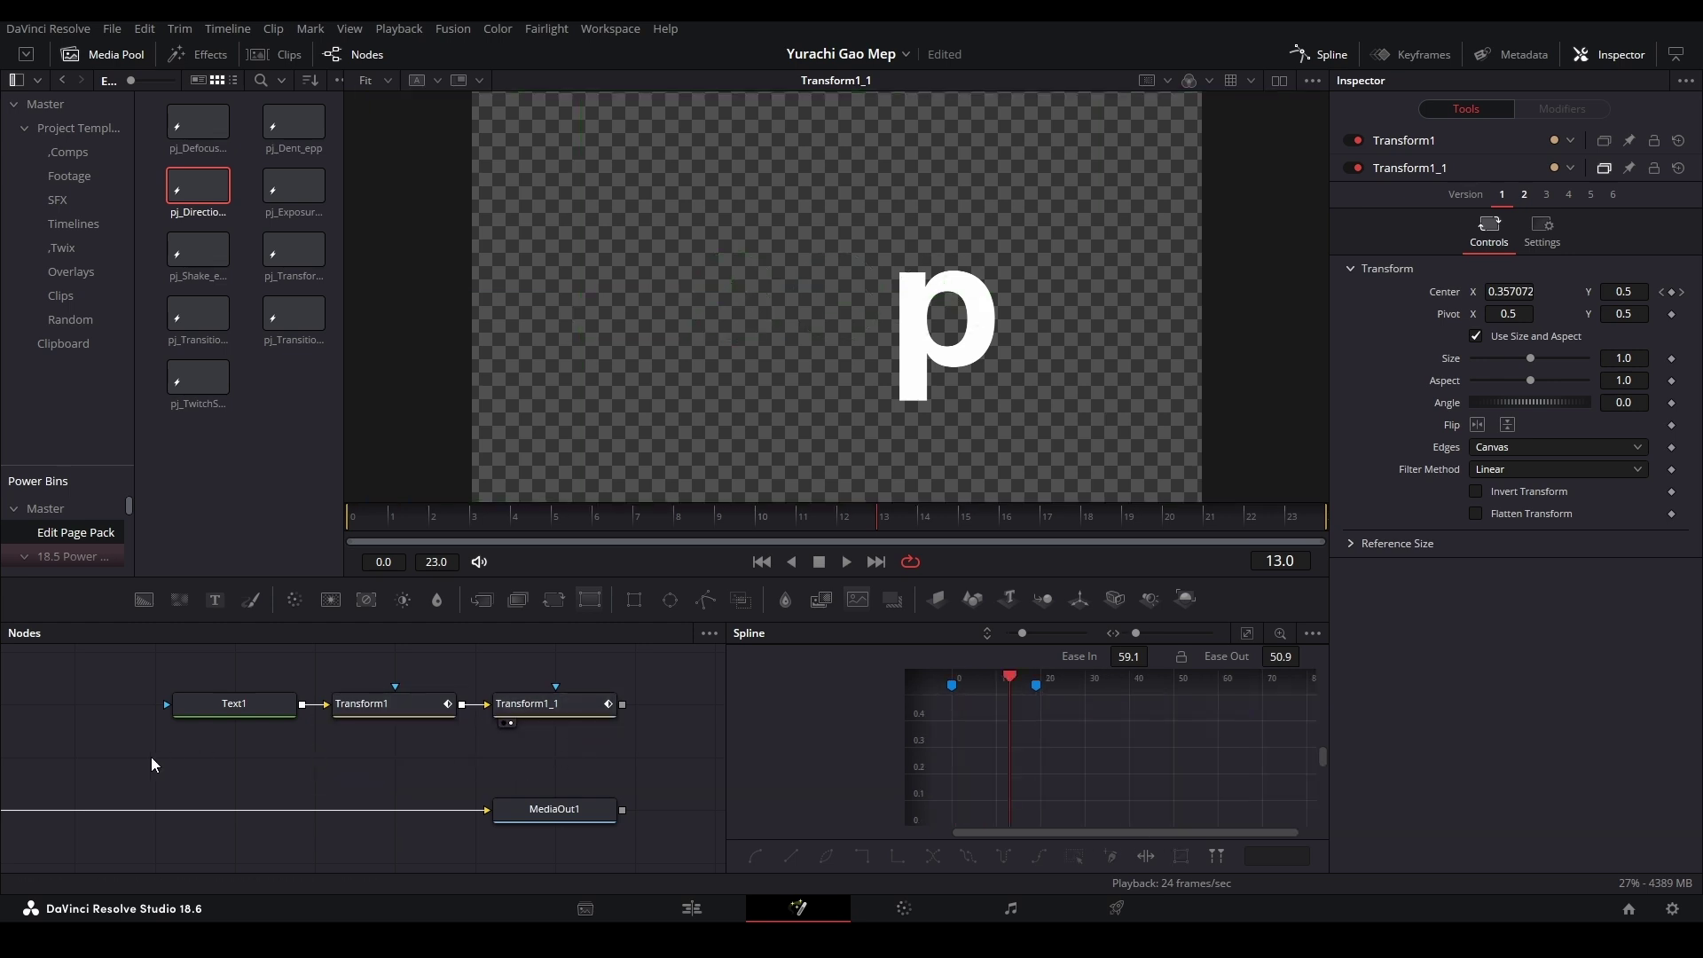
Delete the demonstration text node with its two Transform nodes, and show MediaOut1 in the viewer
left_click_drag(151, 758, 532, 703)
key("Delete")
left_click(523, 807)
key("2")
Save the project and hide the Spline editor to widen the node graph
left_click_drag(329, 754, 812, 748)
key("ctrl+s")
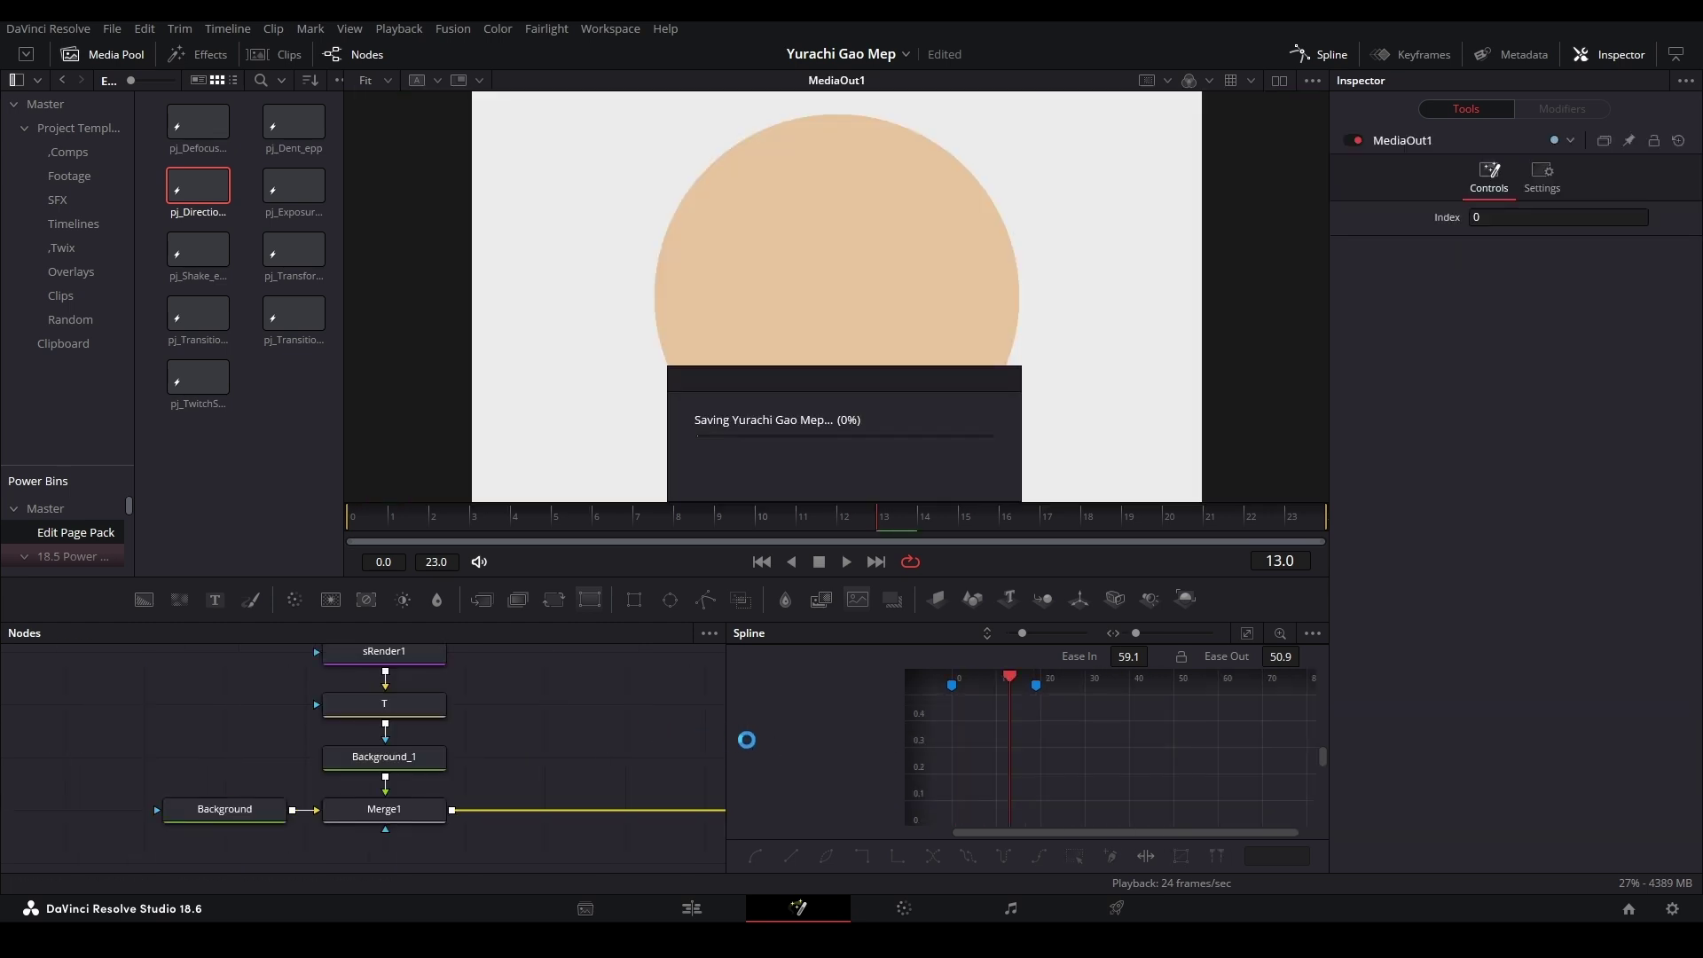
left_click(927, 741)
key("F8")
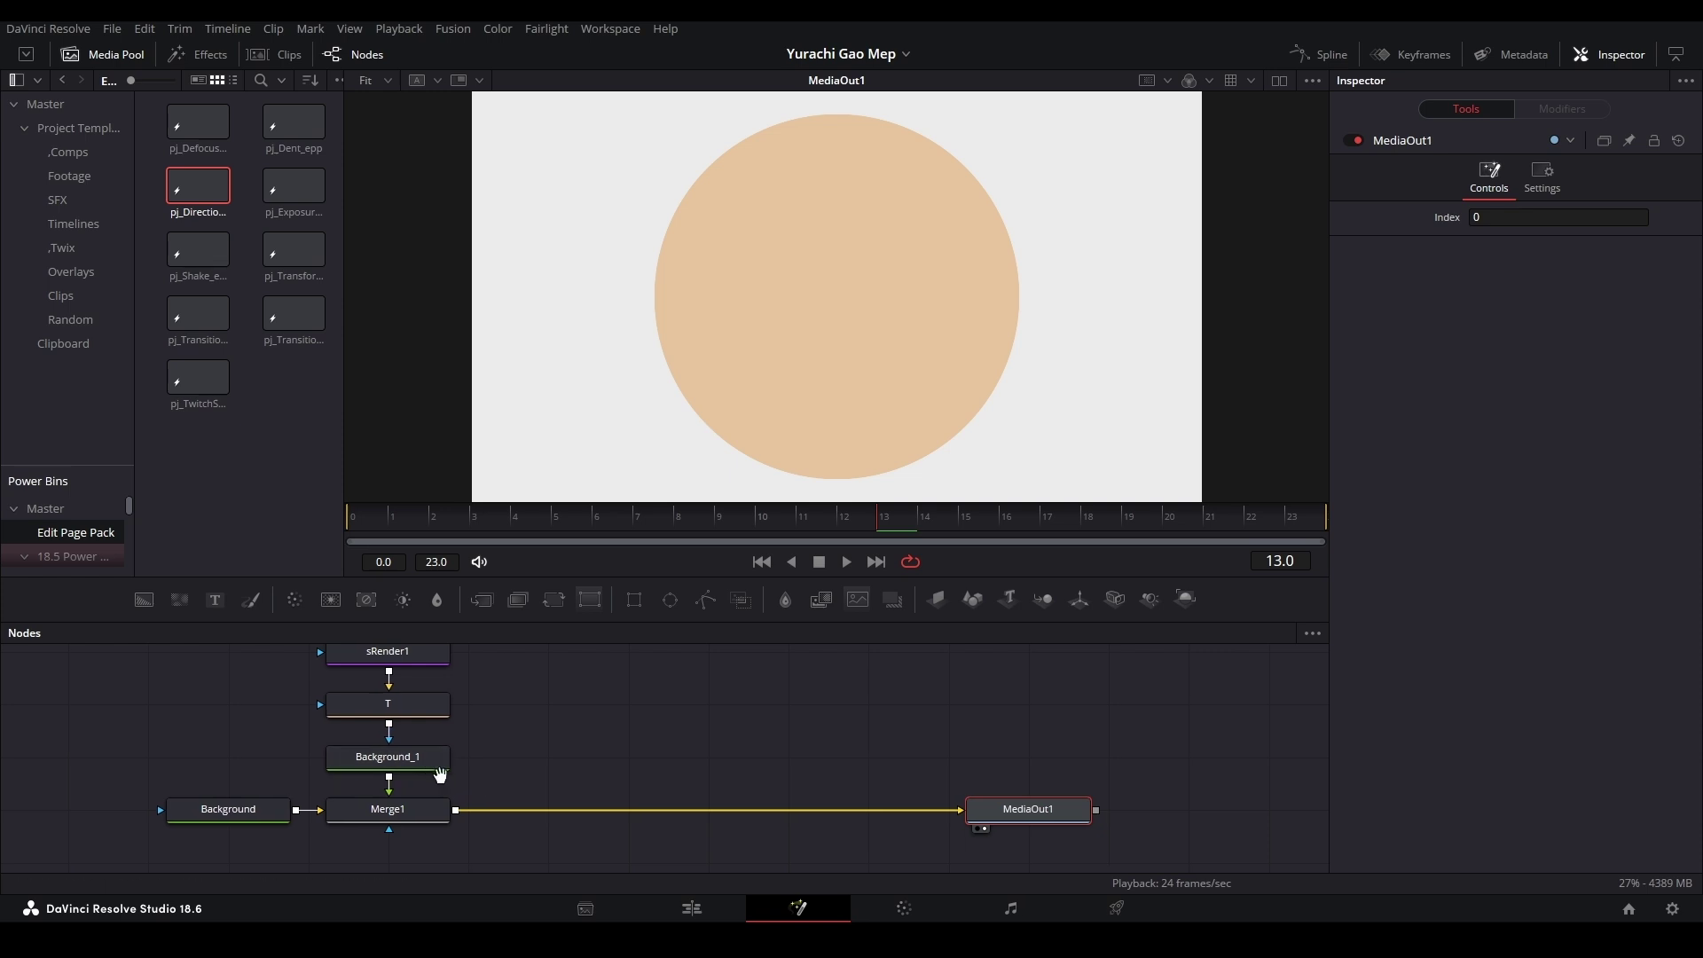